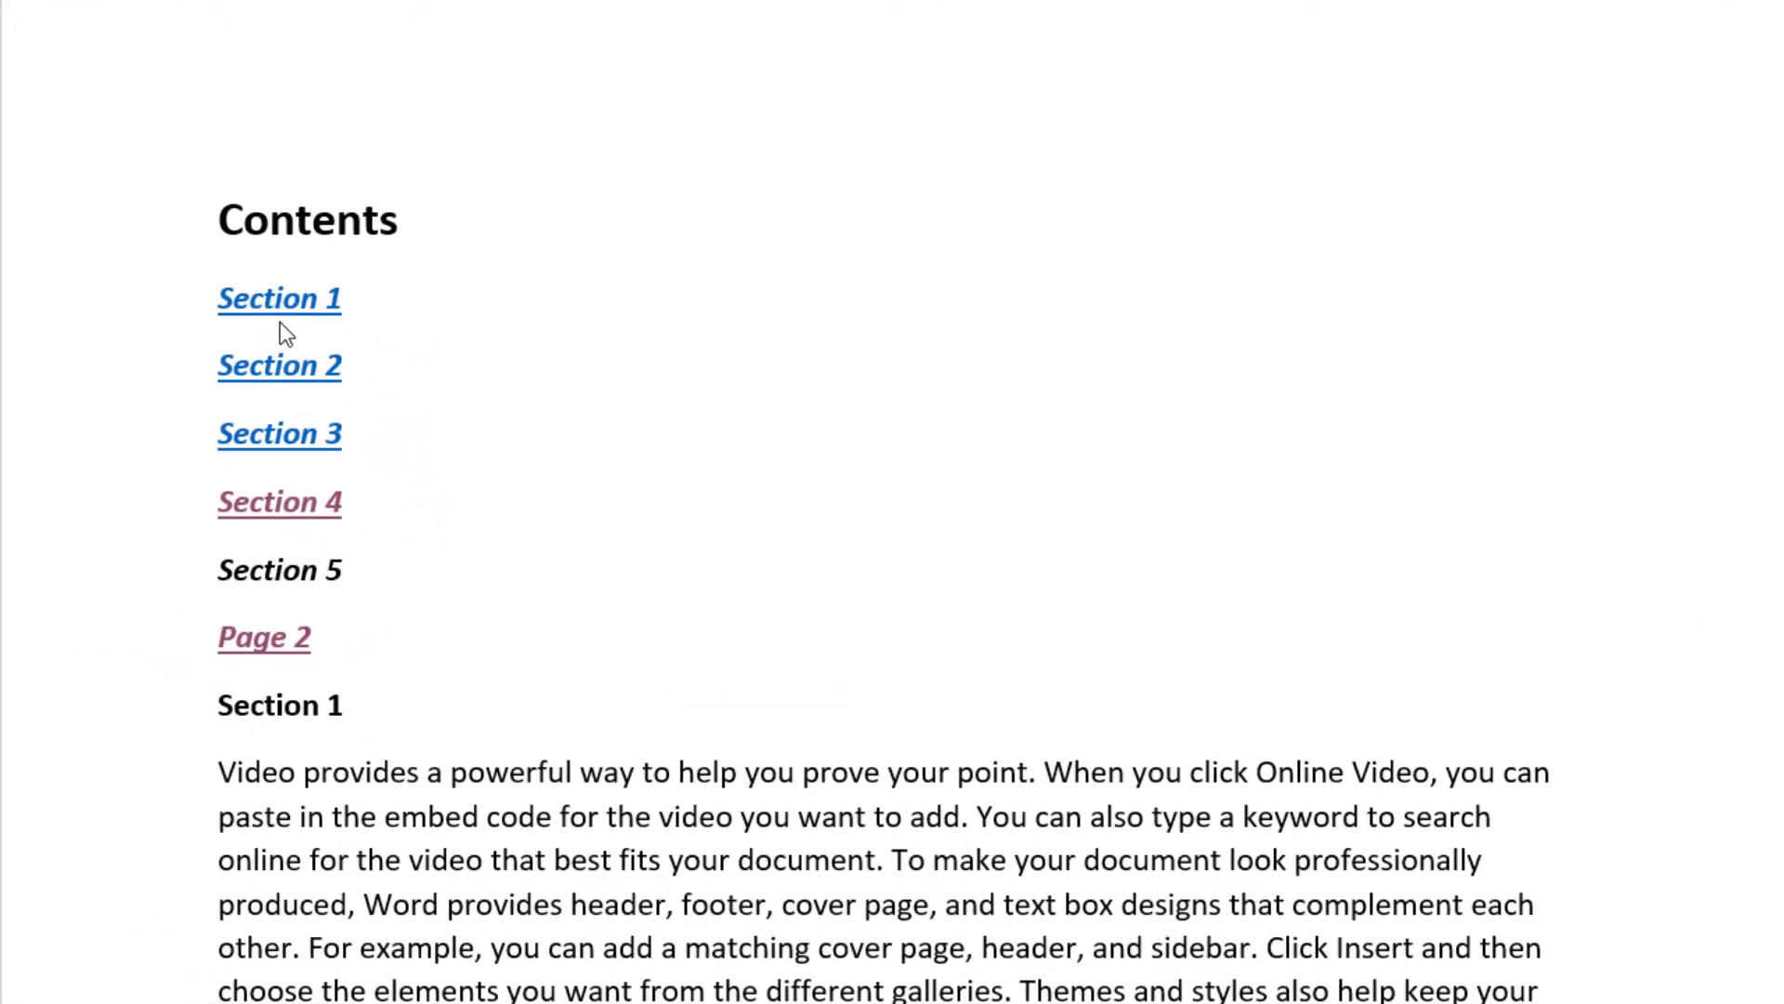
Follow the Section 3 Contents link and inspect the Section 4 cross-reference ending Section 1
ctrl+click(278, 435)
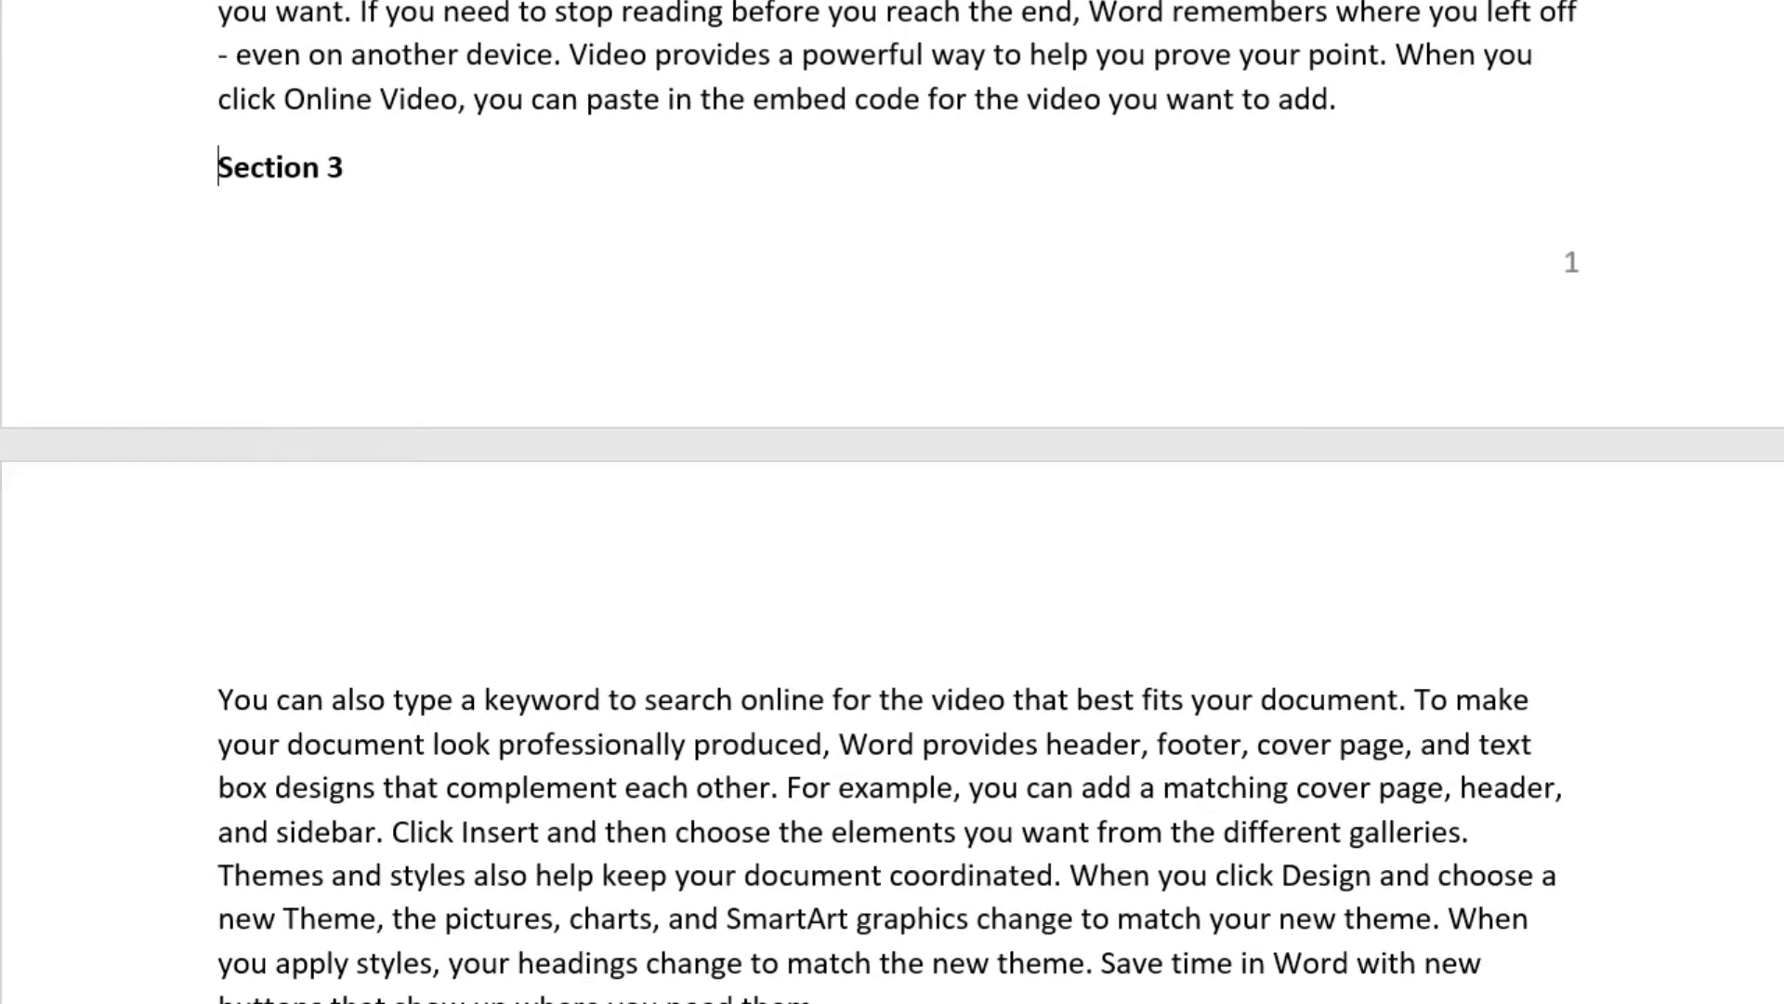
scroll(1034, 782, up, 15)
scroll(1033, 783, down, 3)
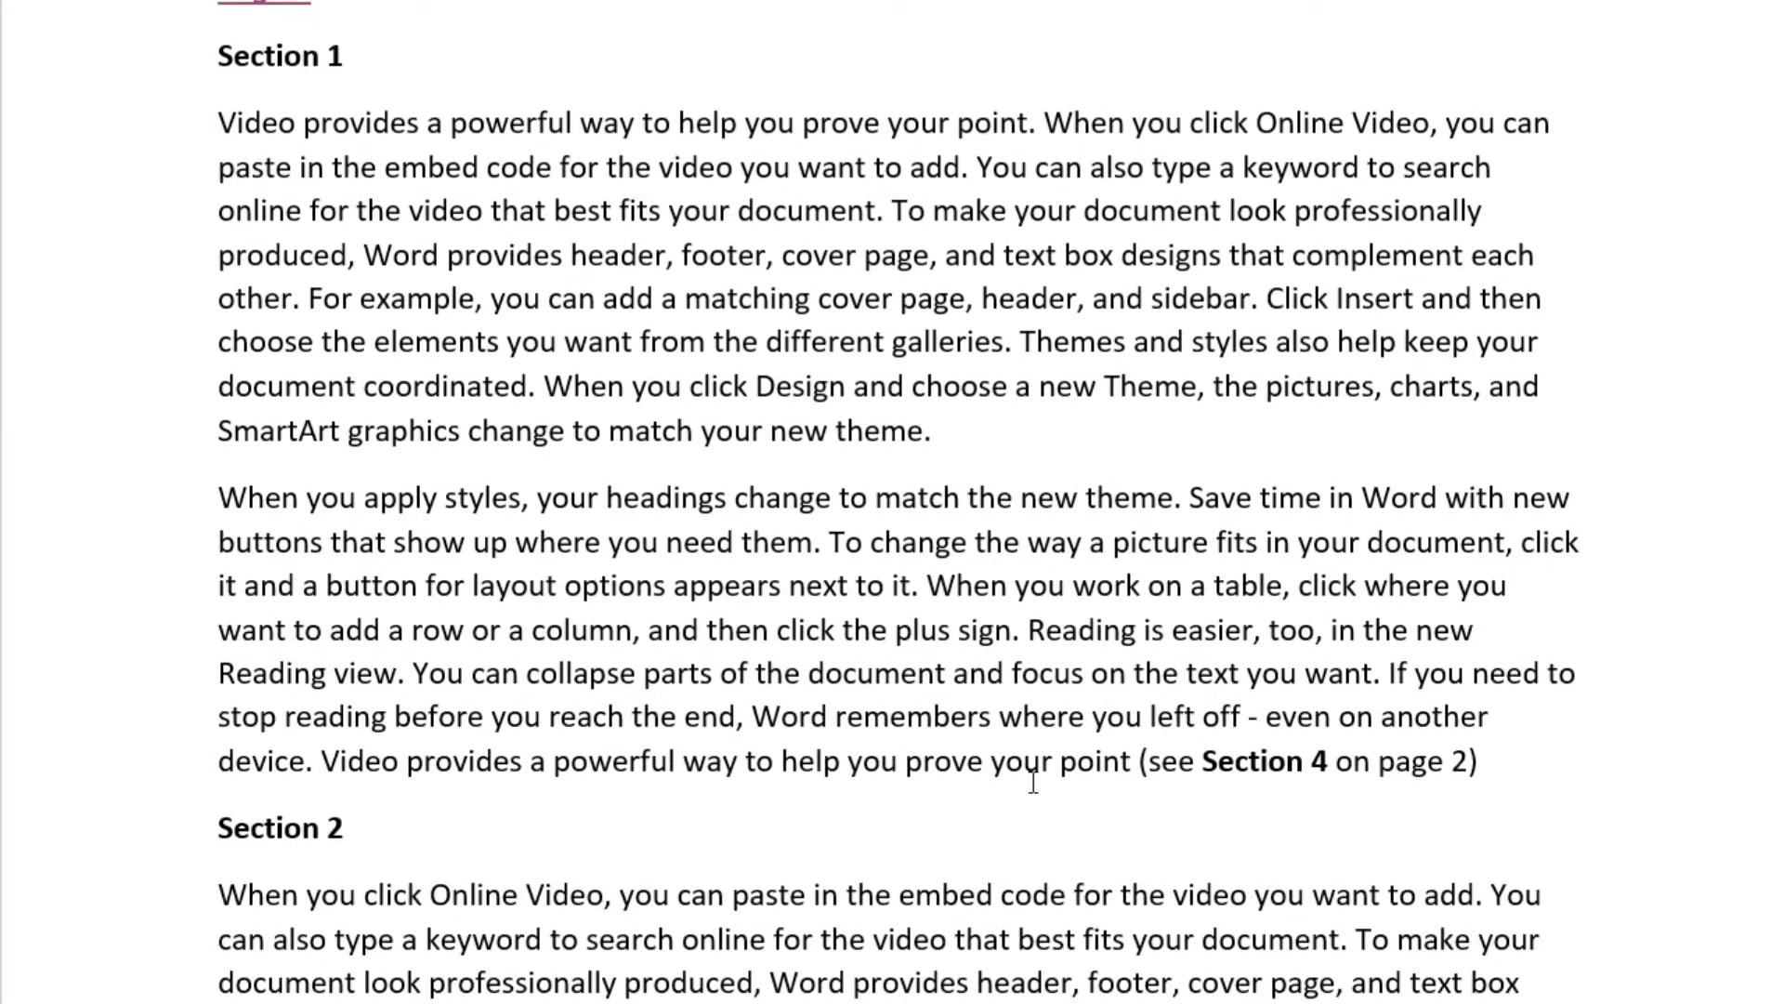
drag(1151, 760, 1436, 761)
click(1282, 811)
drag(1225, 755, 1469, 771)
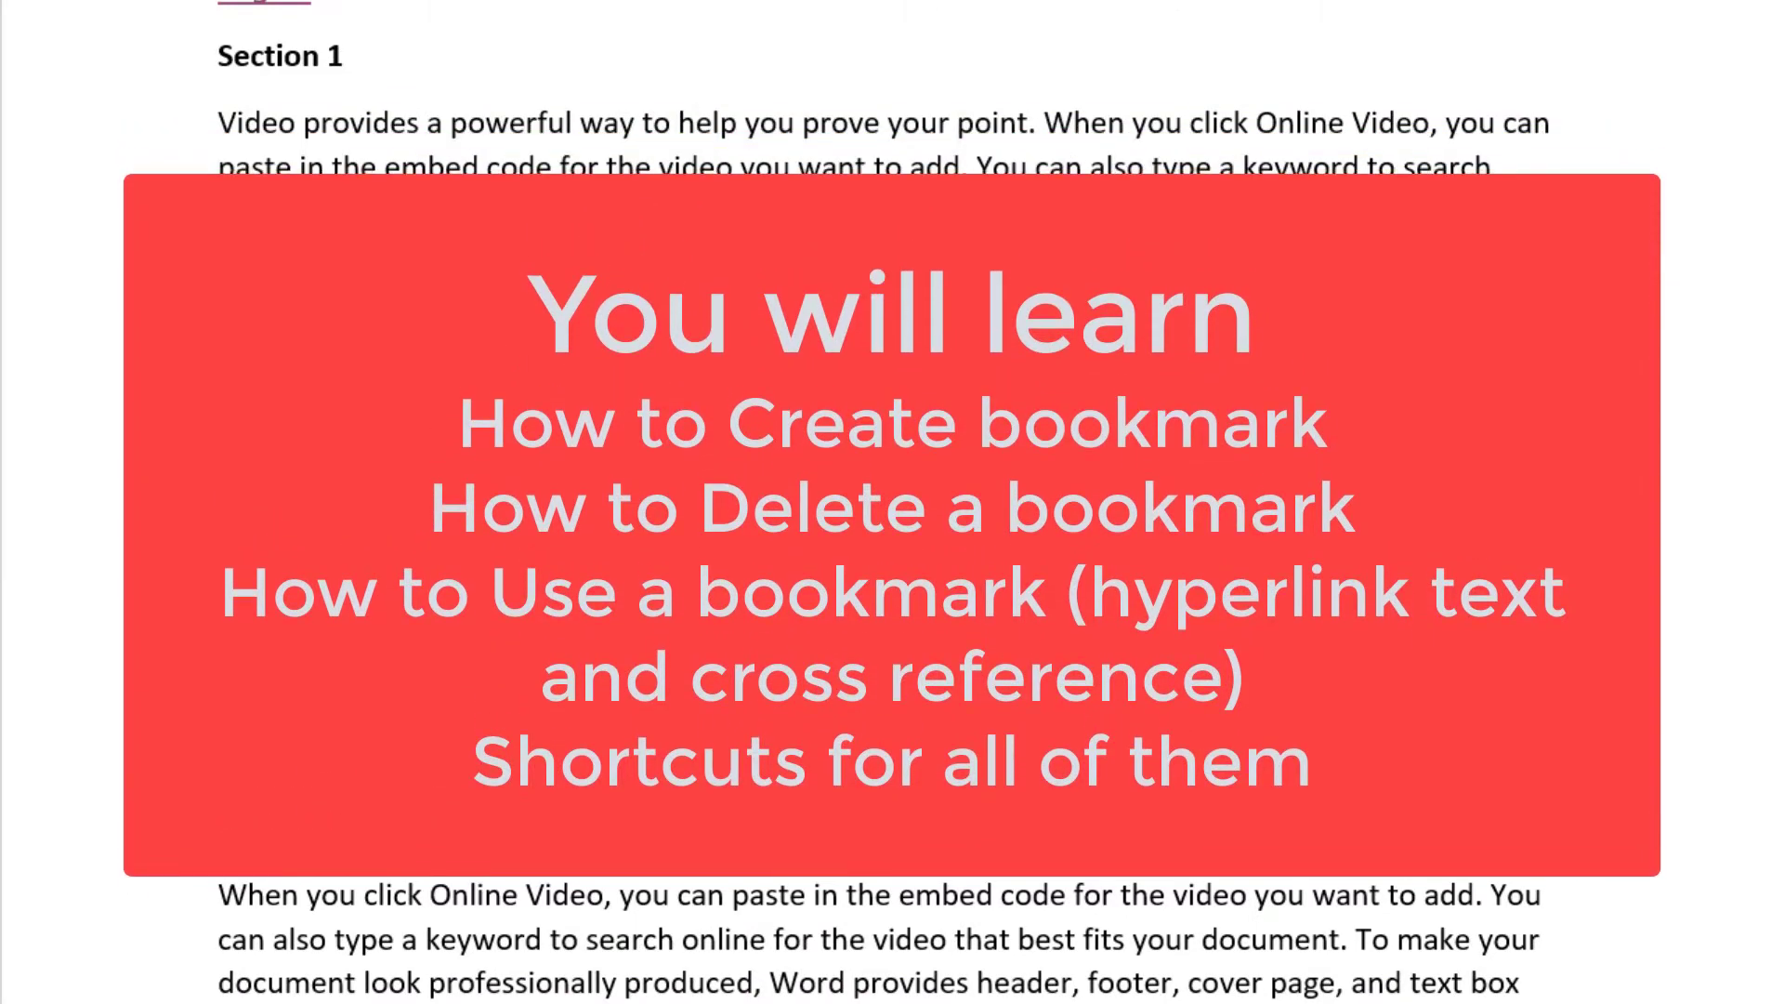
Select the Section 5 heading and turn on Show/Hide ¶ formatting marks
scroll(893, 502, up, 3)
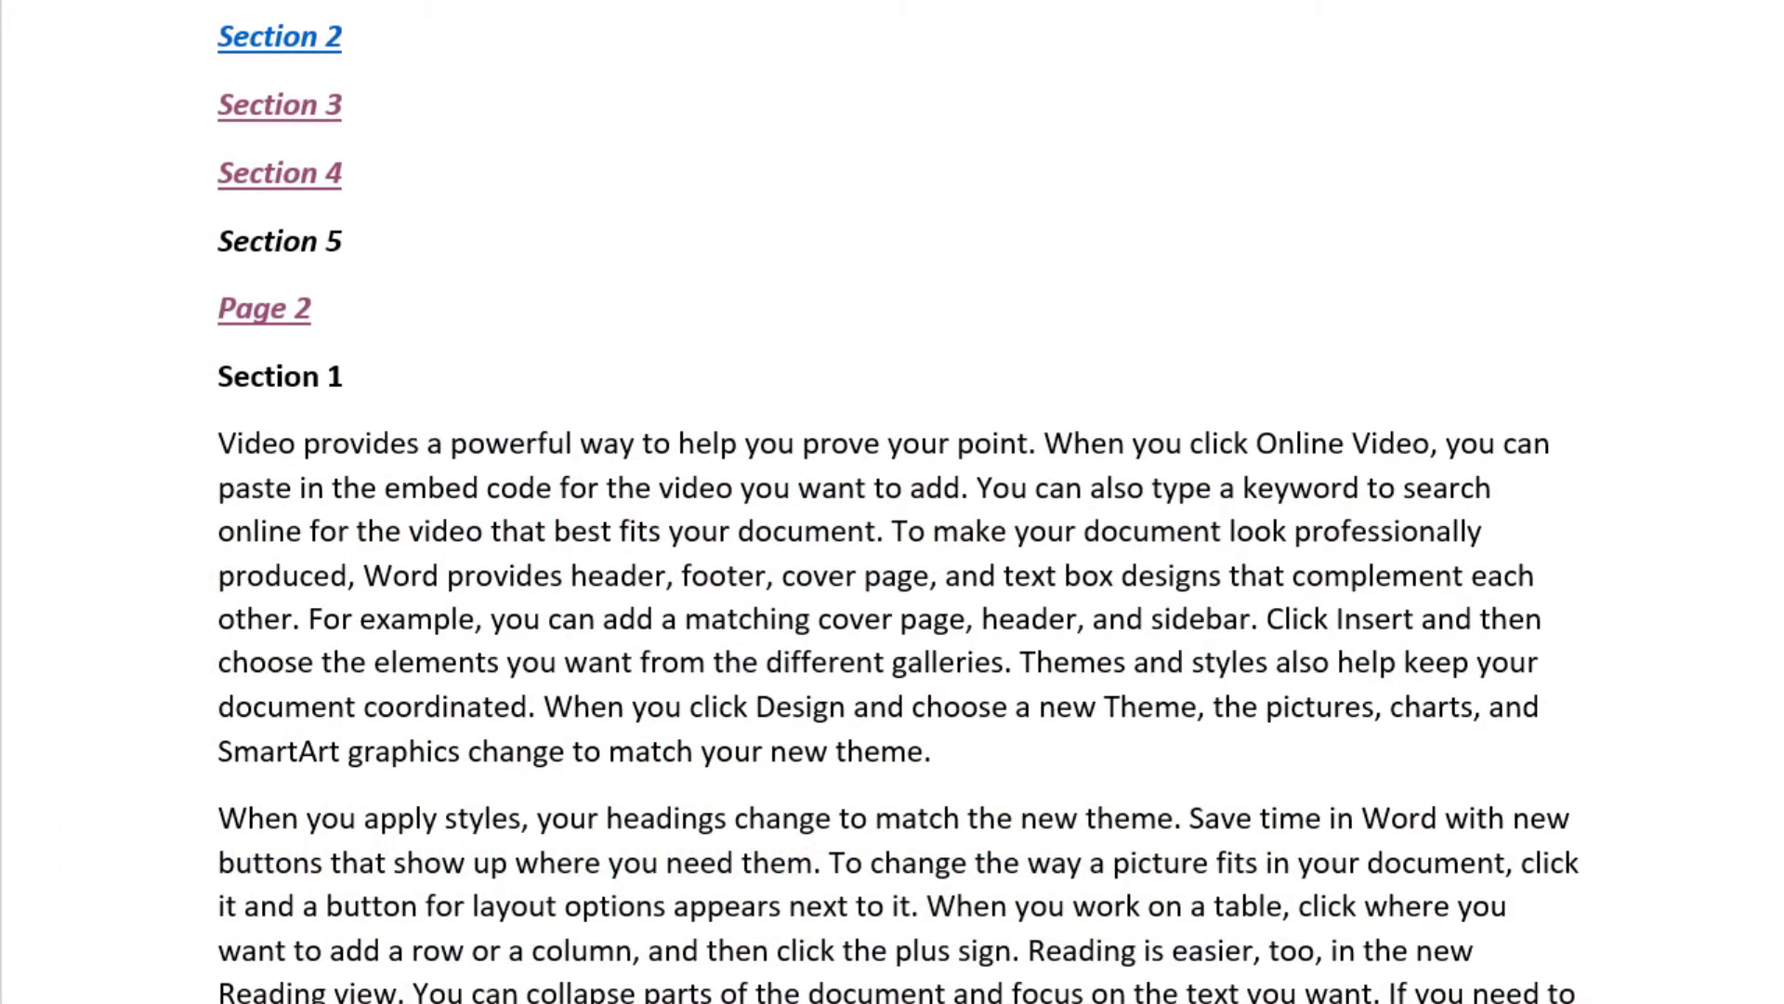
scroll(892, 502, up, 2)
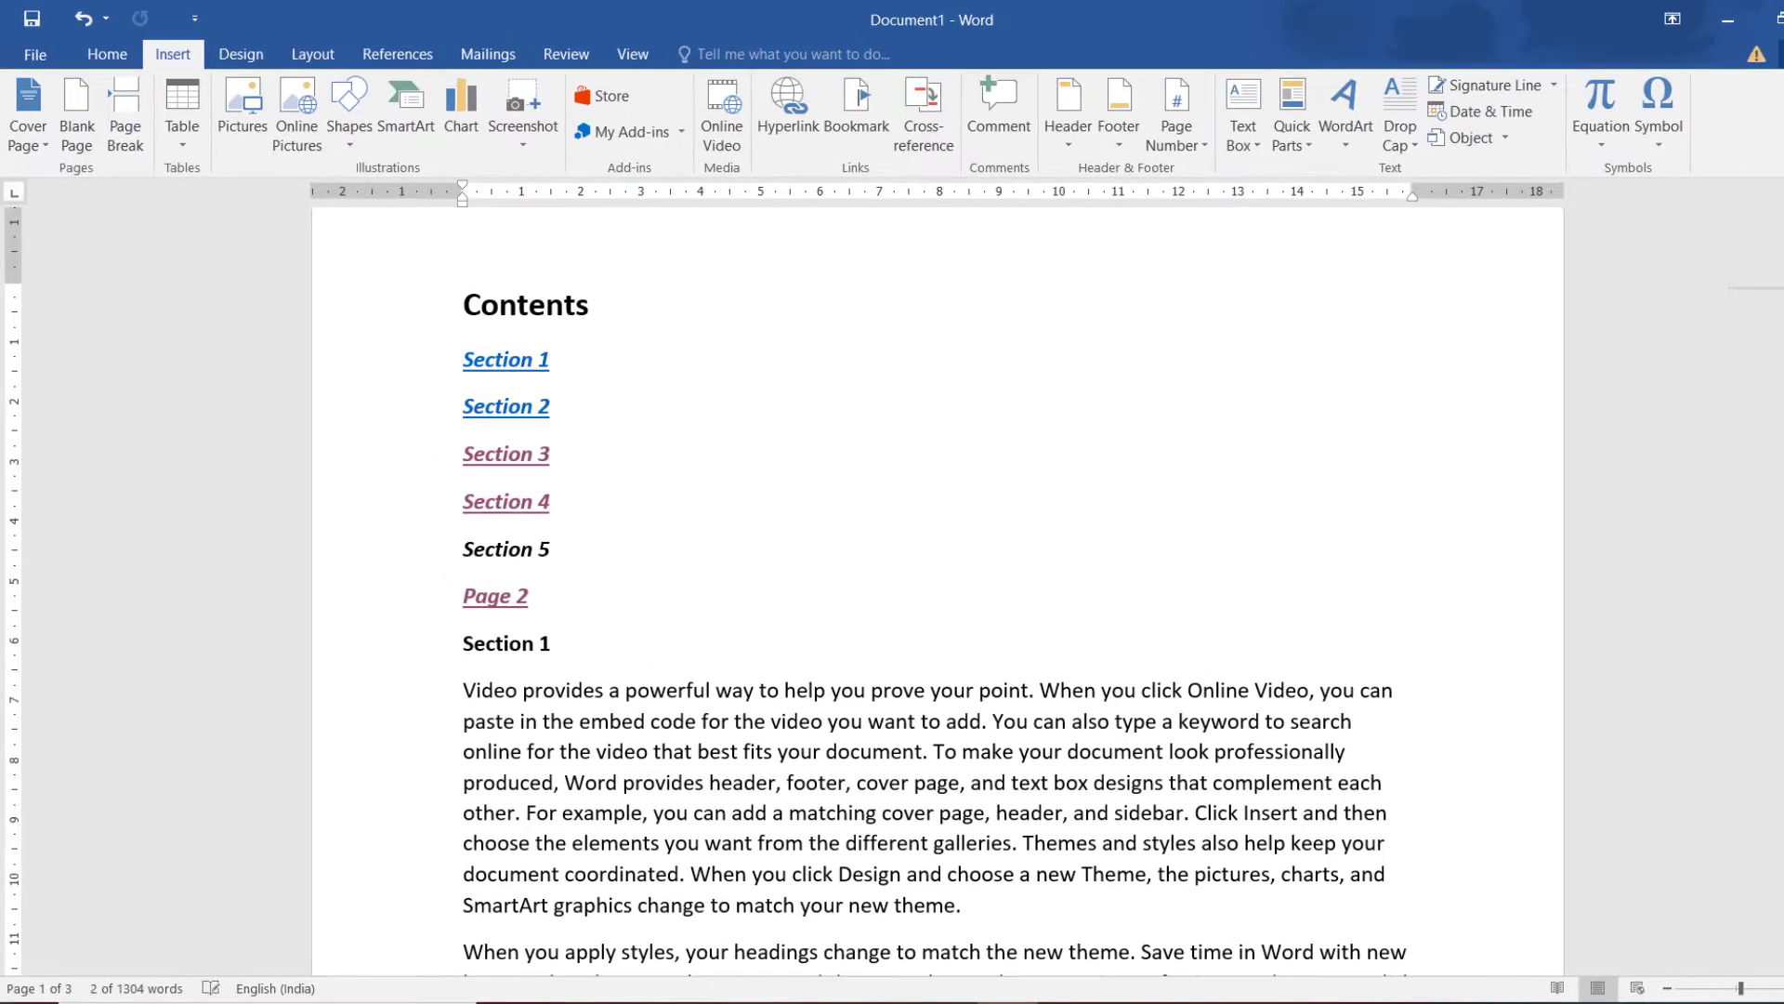
scroll(892, 558, down, 5)
scroll(777, 550, down, 15)
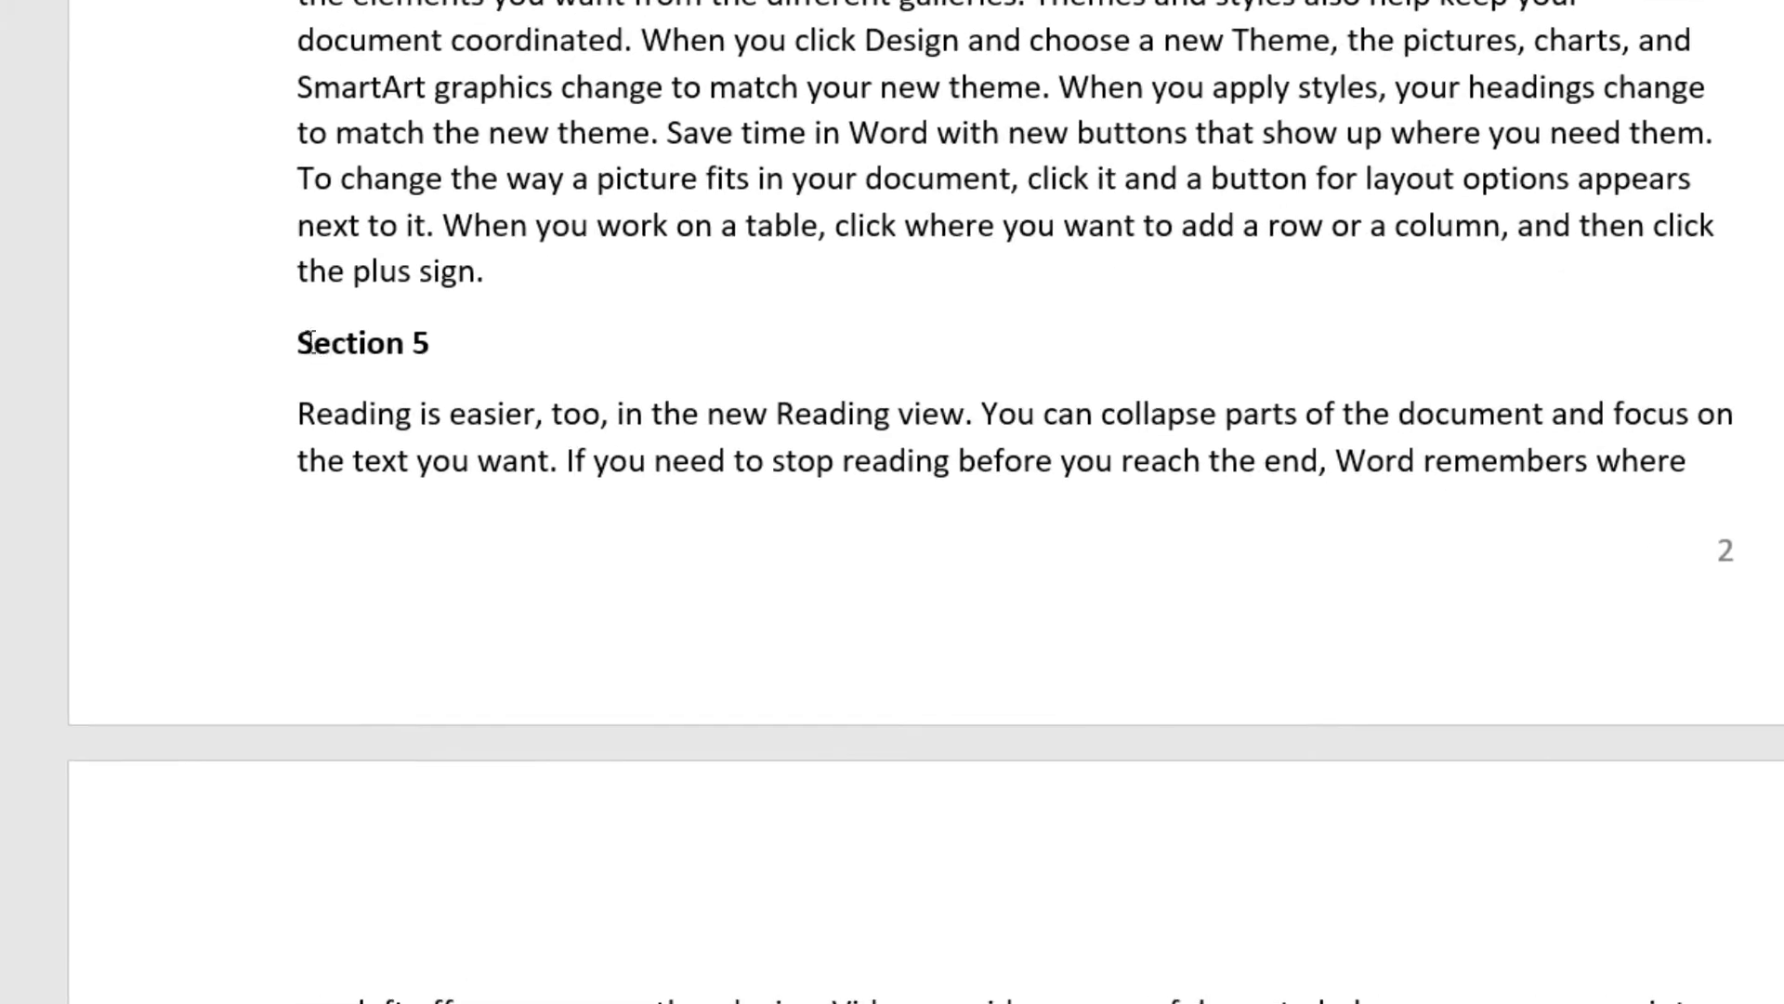
drag(295, 335, 431, 337)
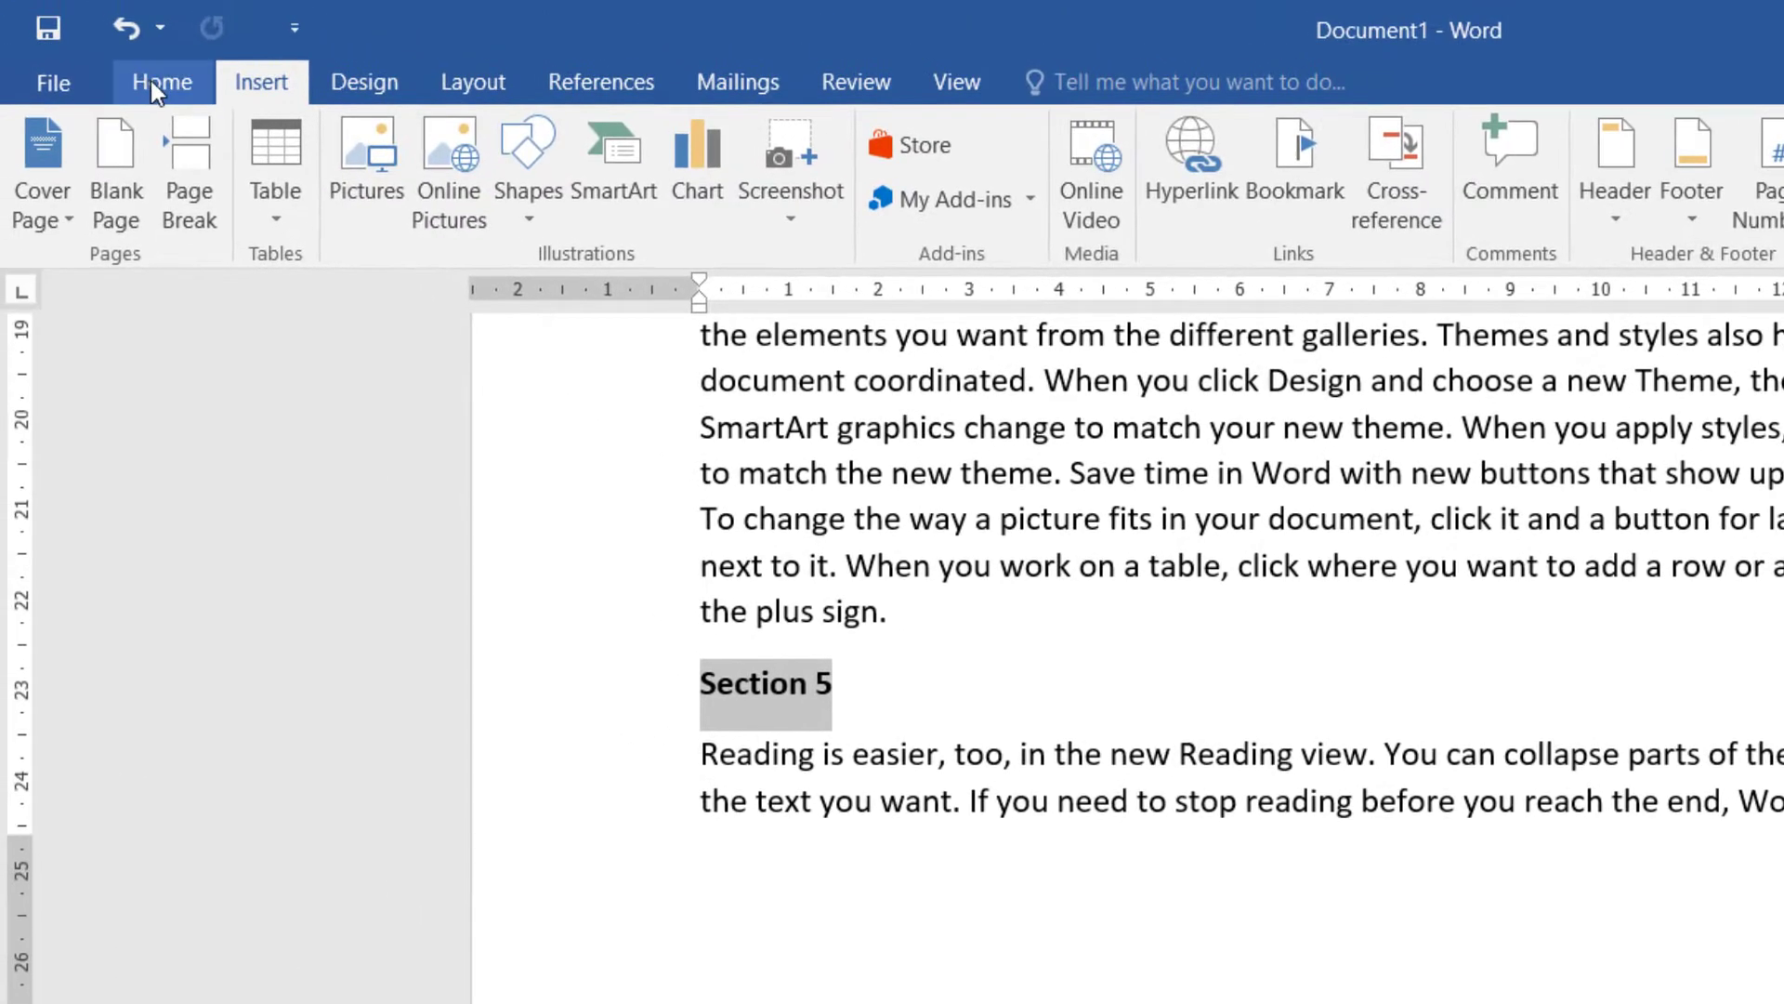
click(152, 80)
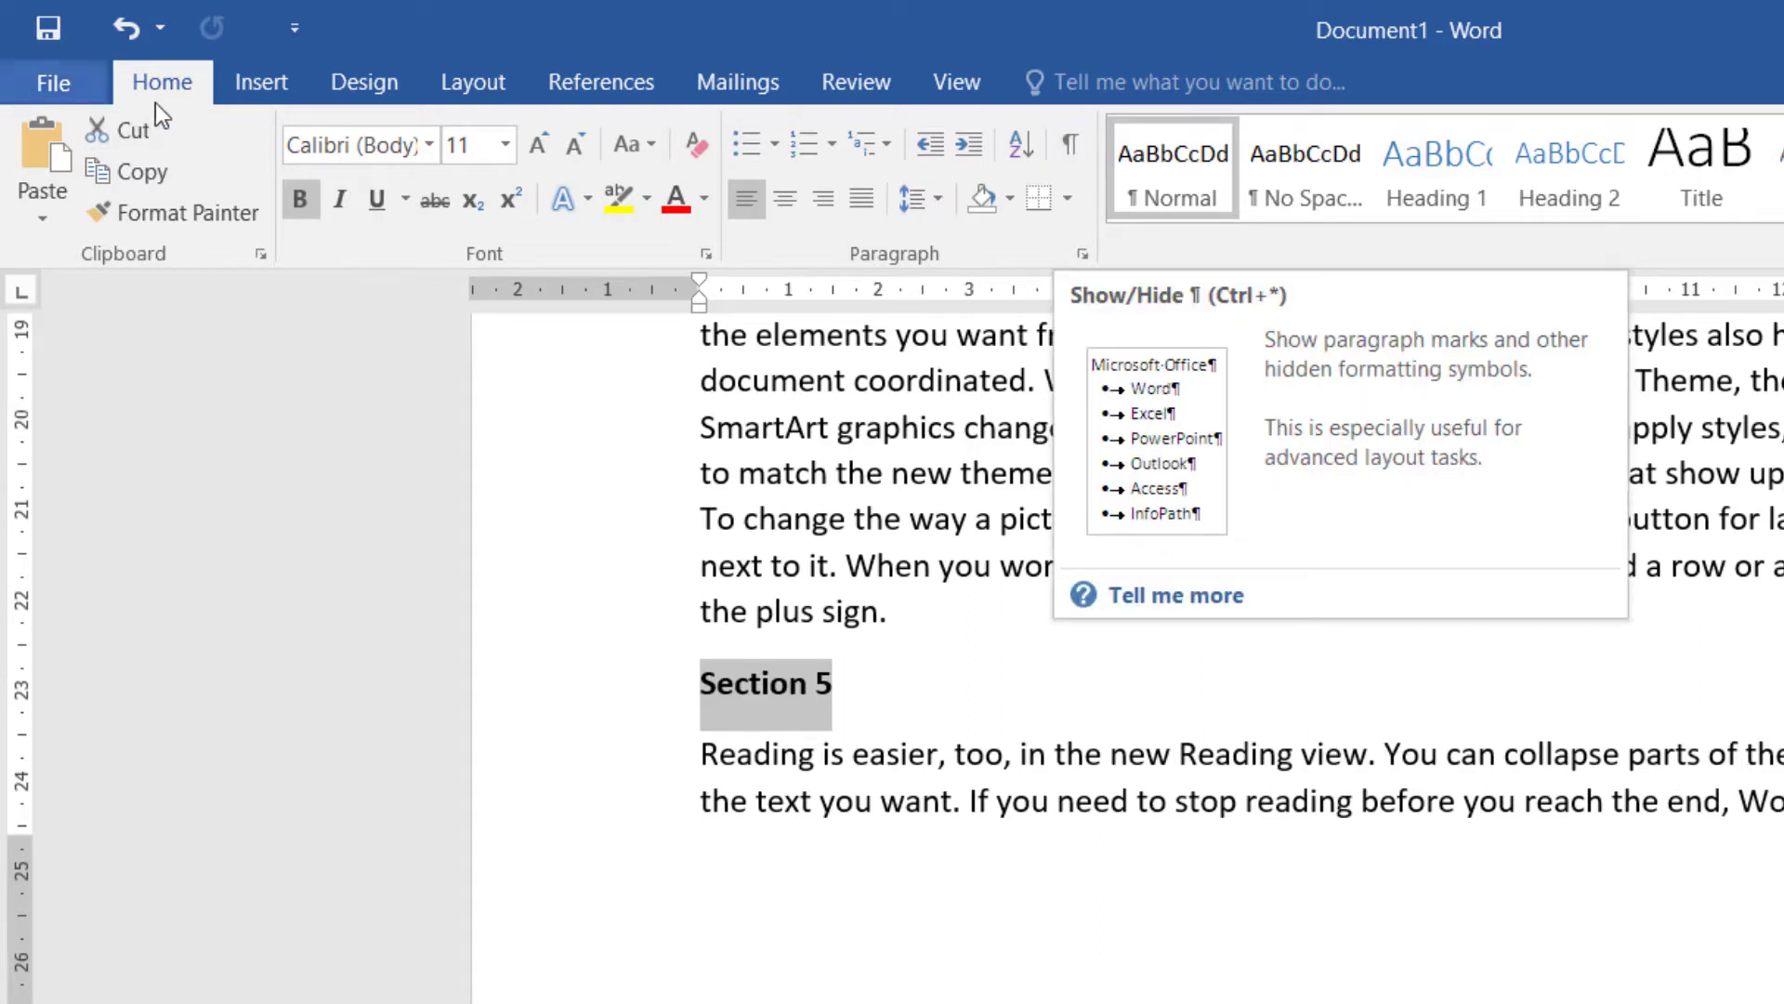
click(1081, 153)
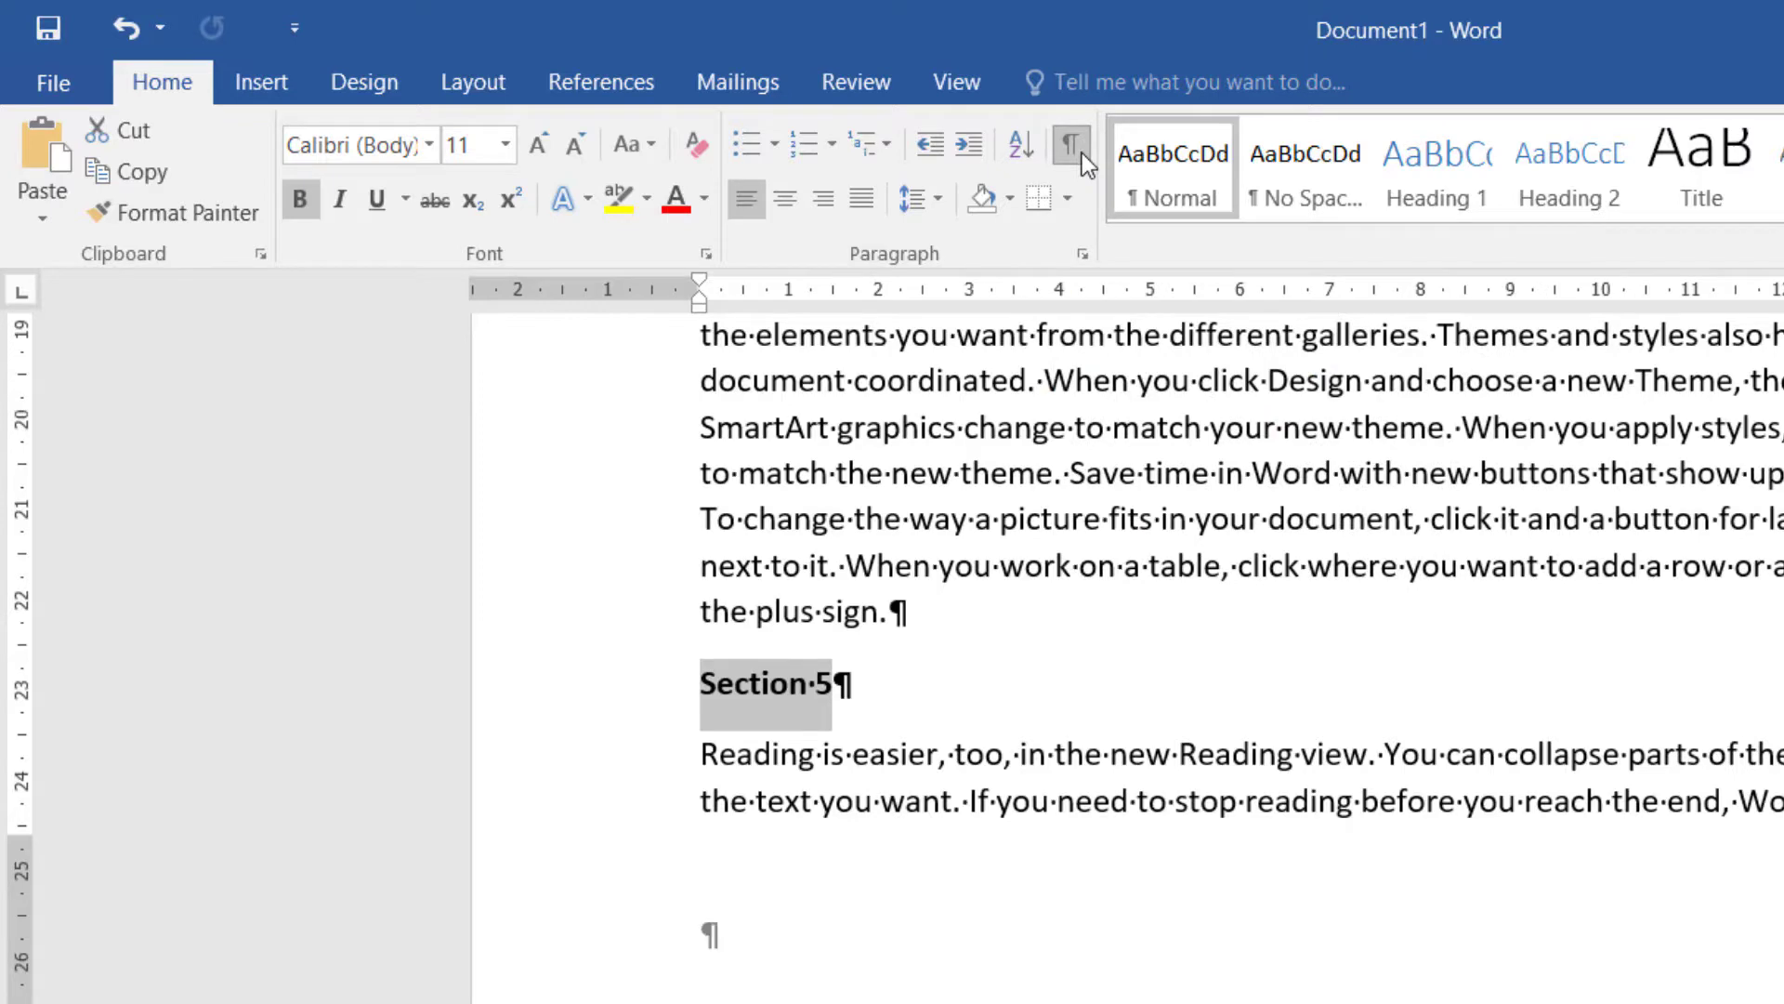
click(943, 807)
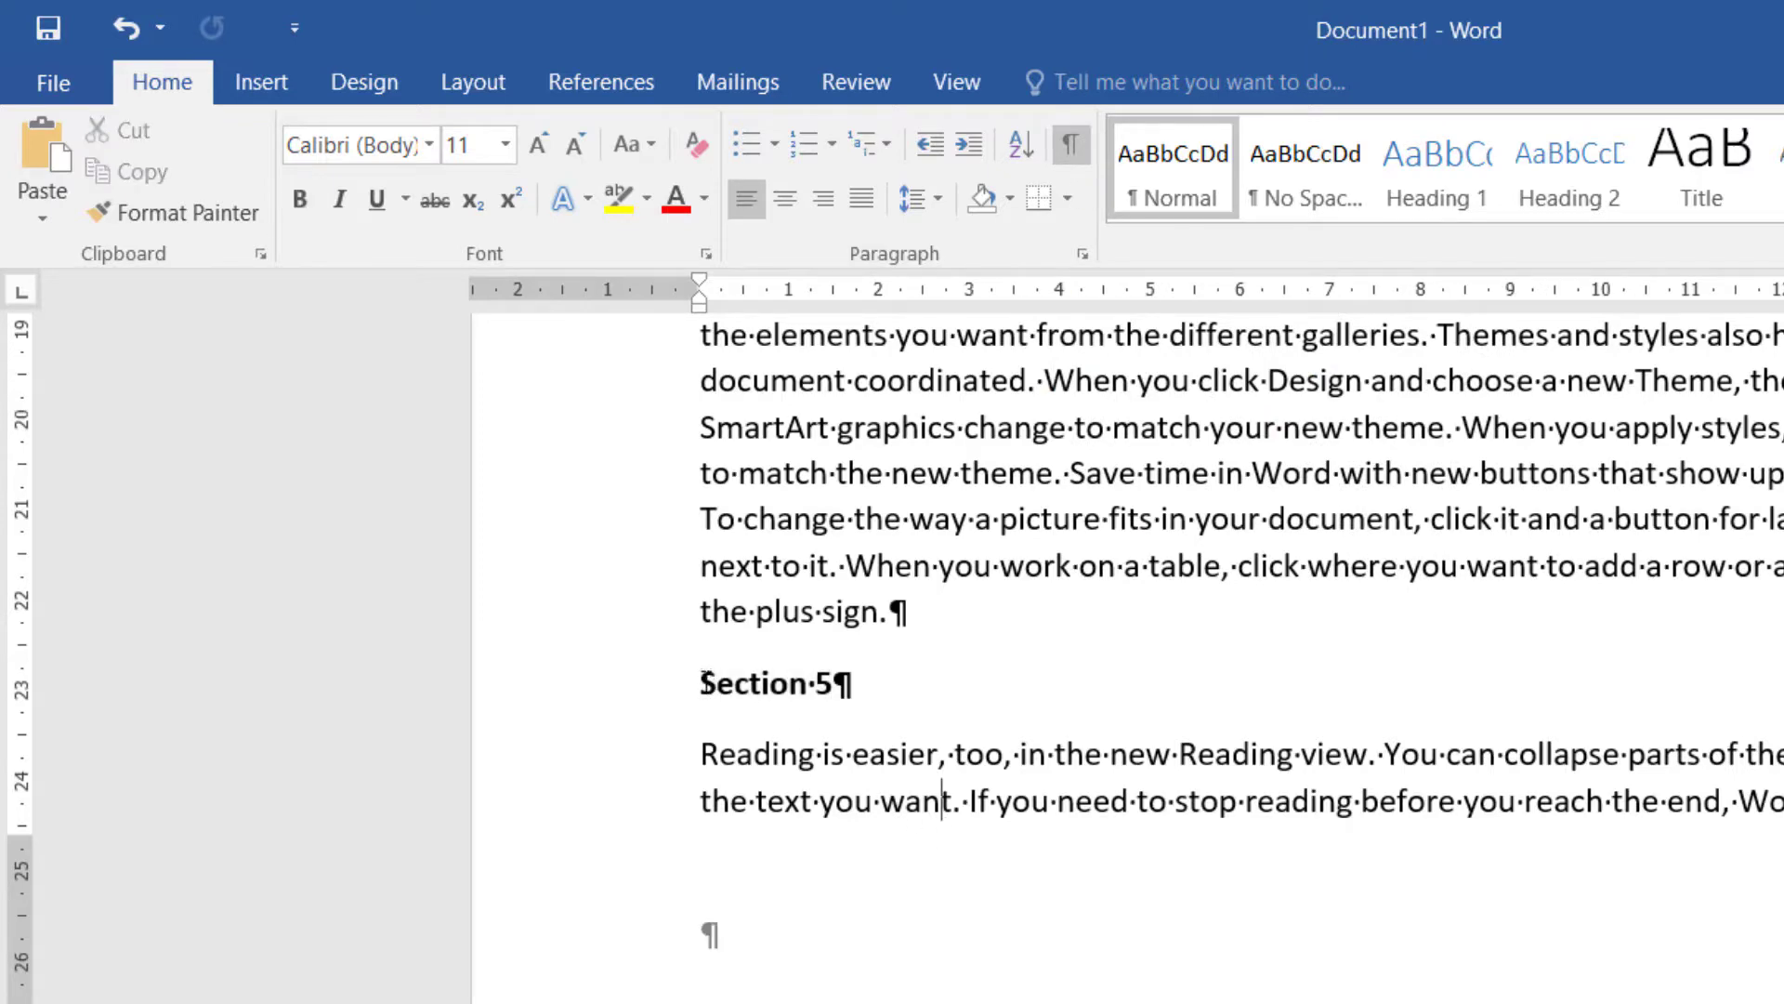
drag(709, 680, 830, 690)
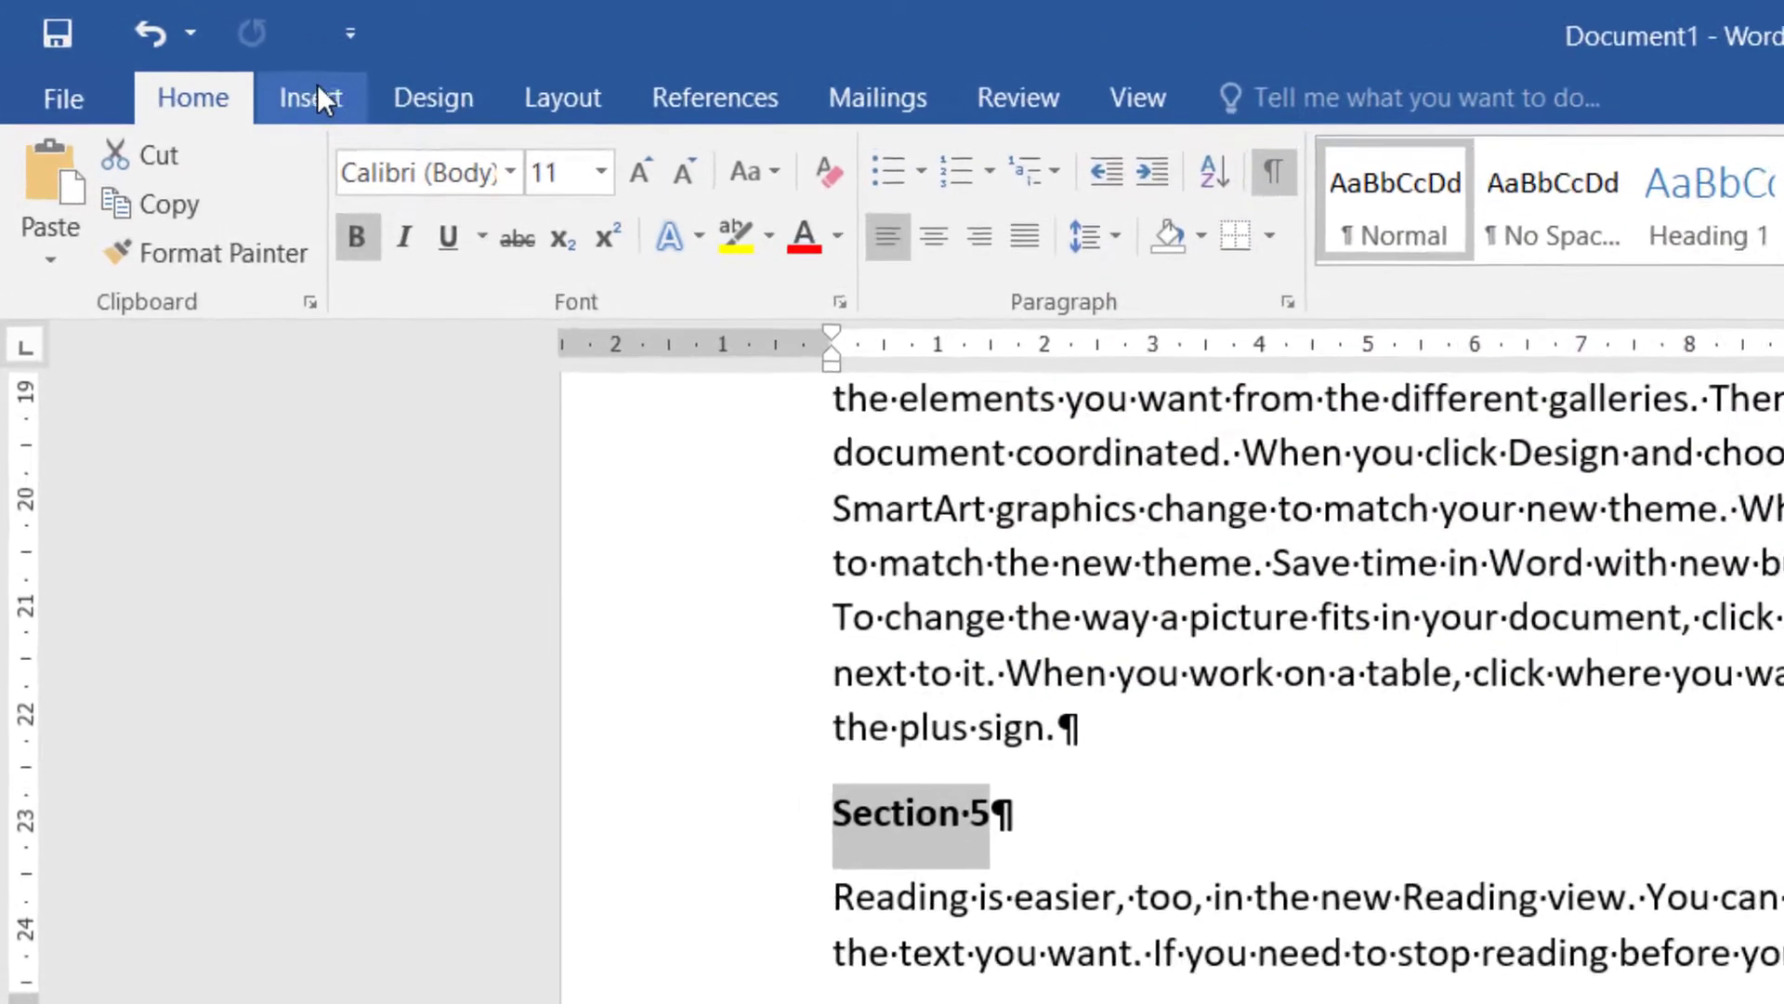
click(262, 82)
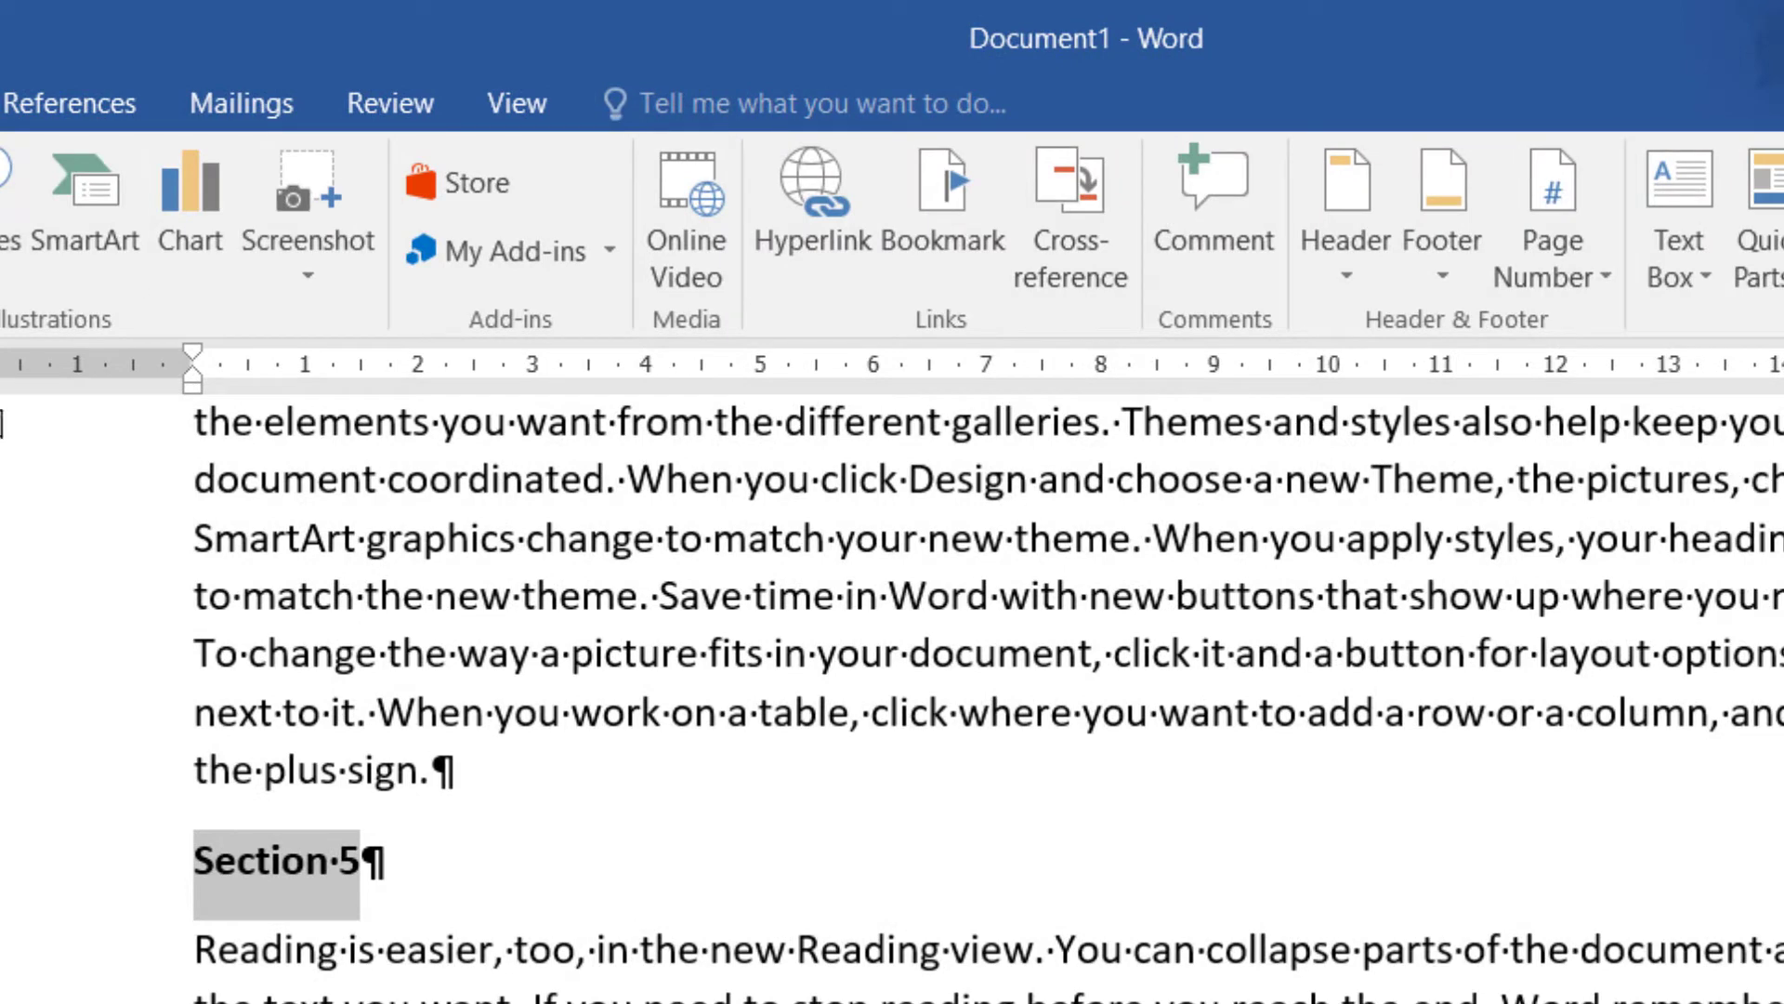
Add a bookmark named sec5, without spaces, to the selected Section 5 heading
click(974, 243)
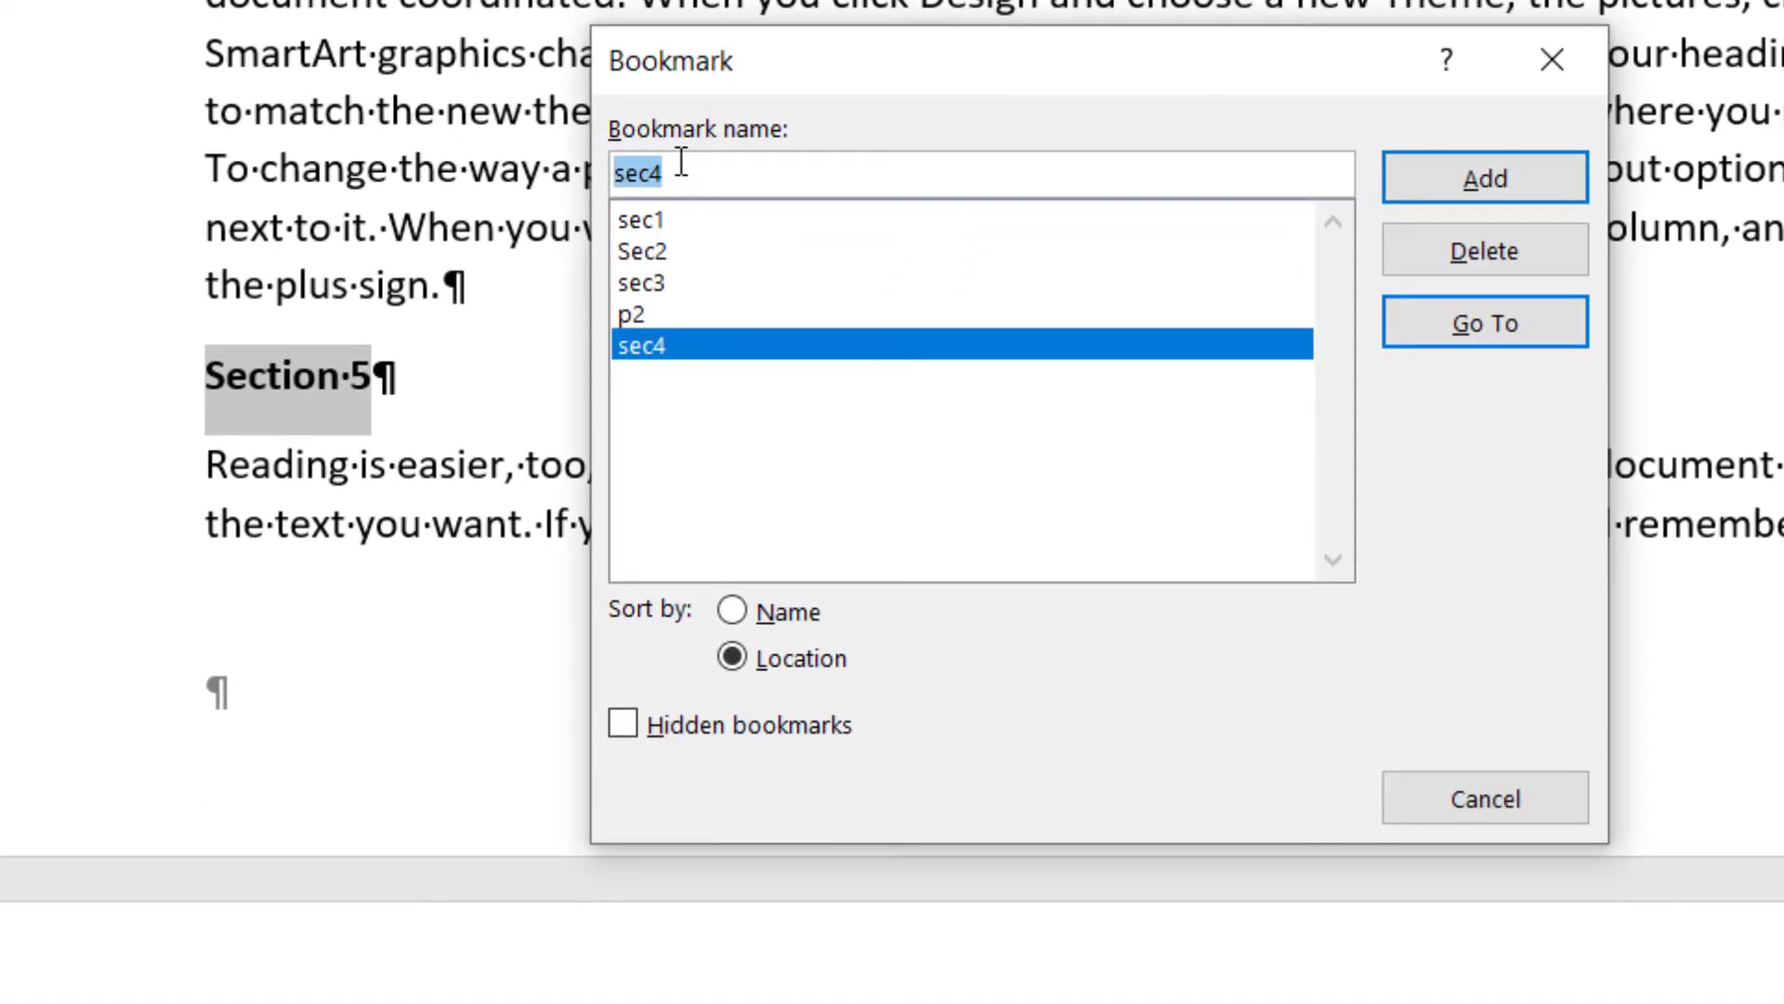
click(672, 648)
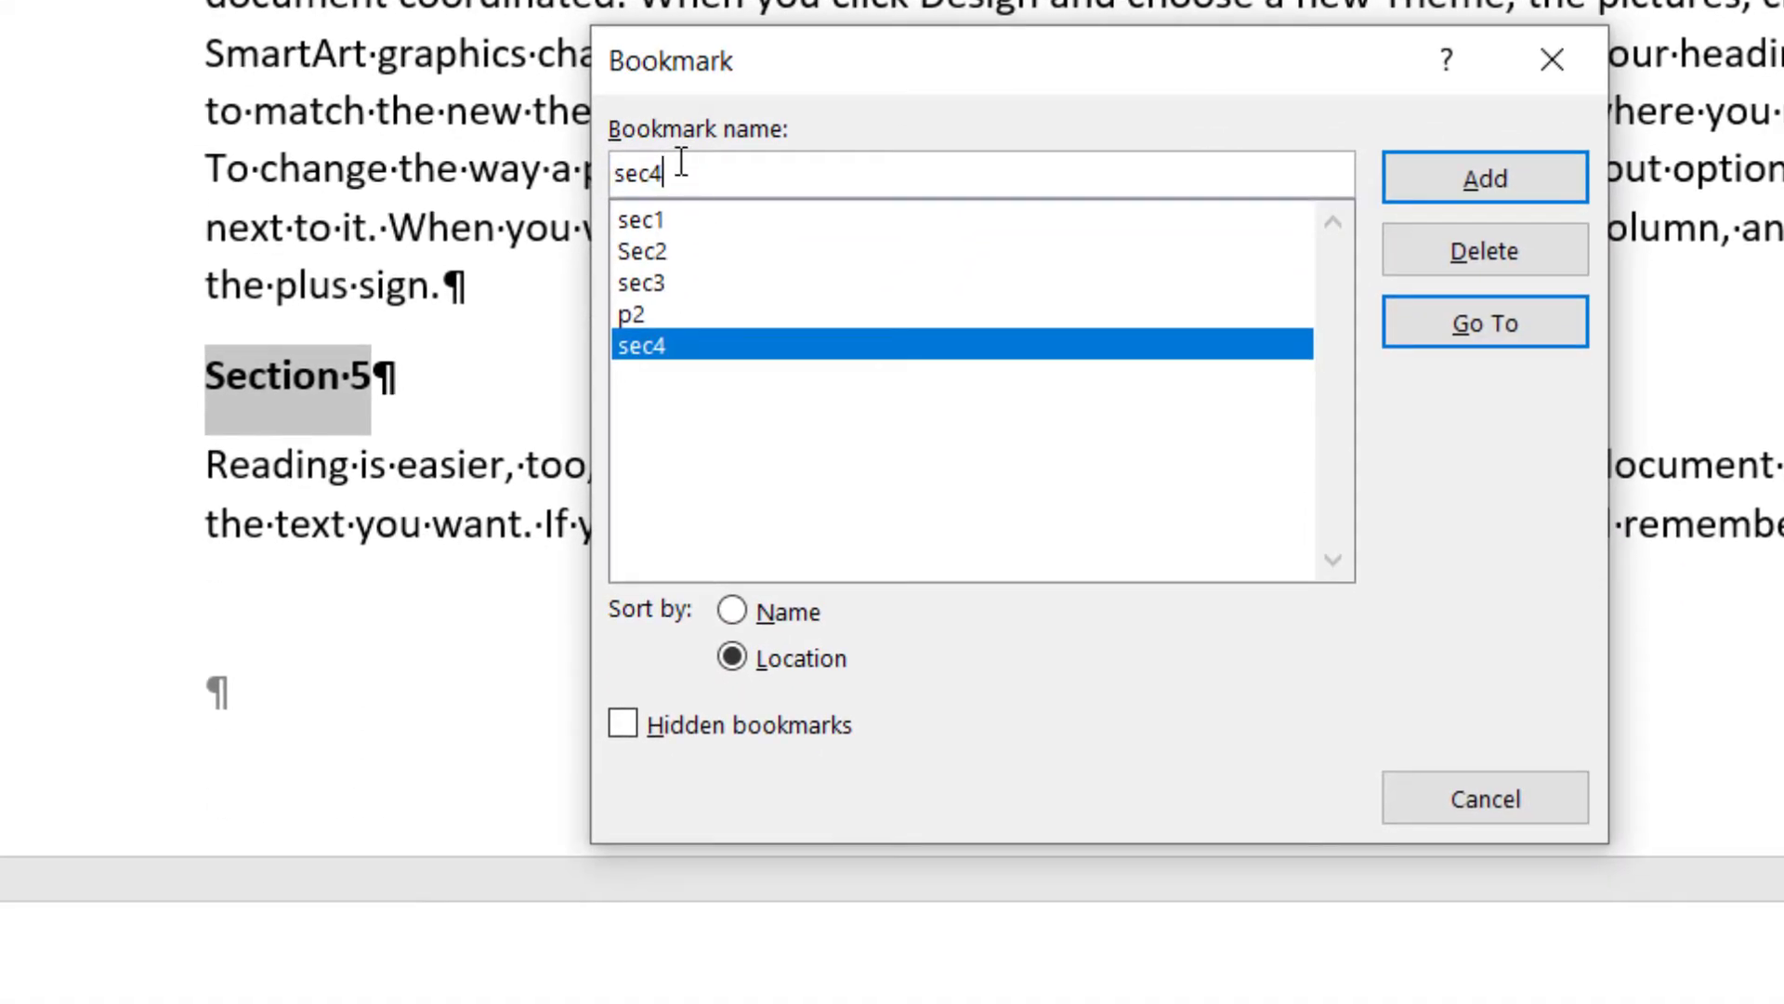
key(BackSpace)
key(BackSpace)
key(BackSpace)
key(BackSpace)
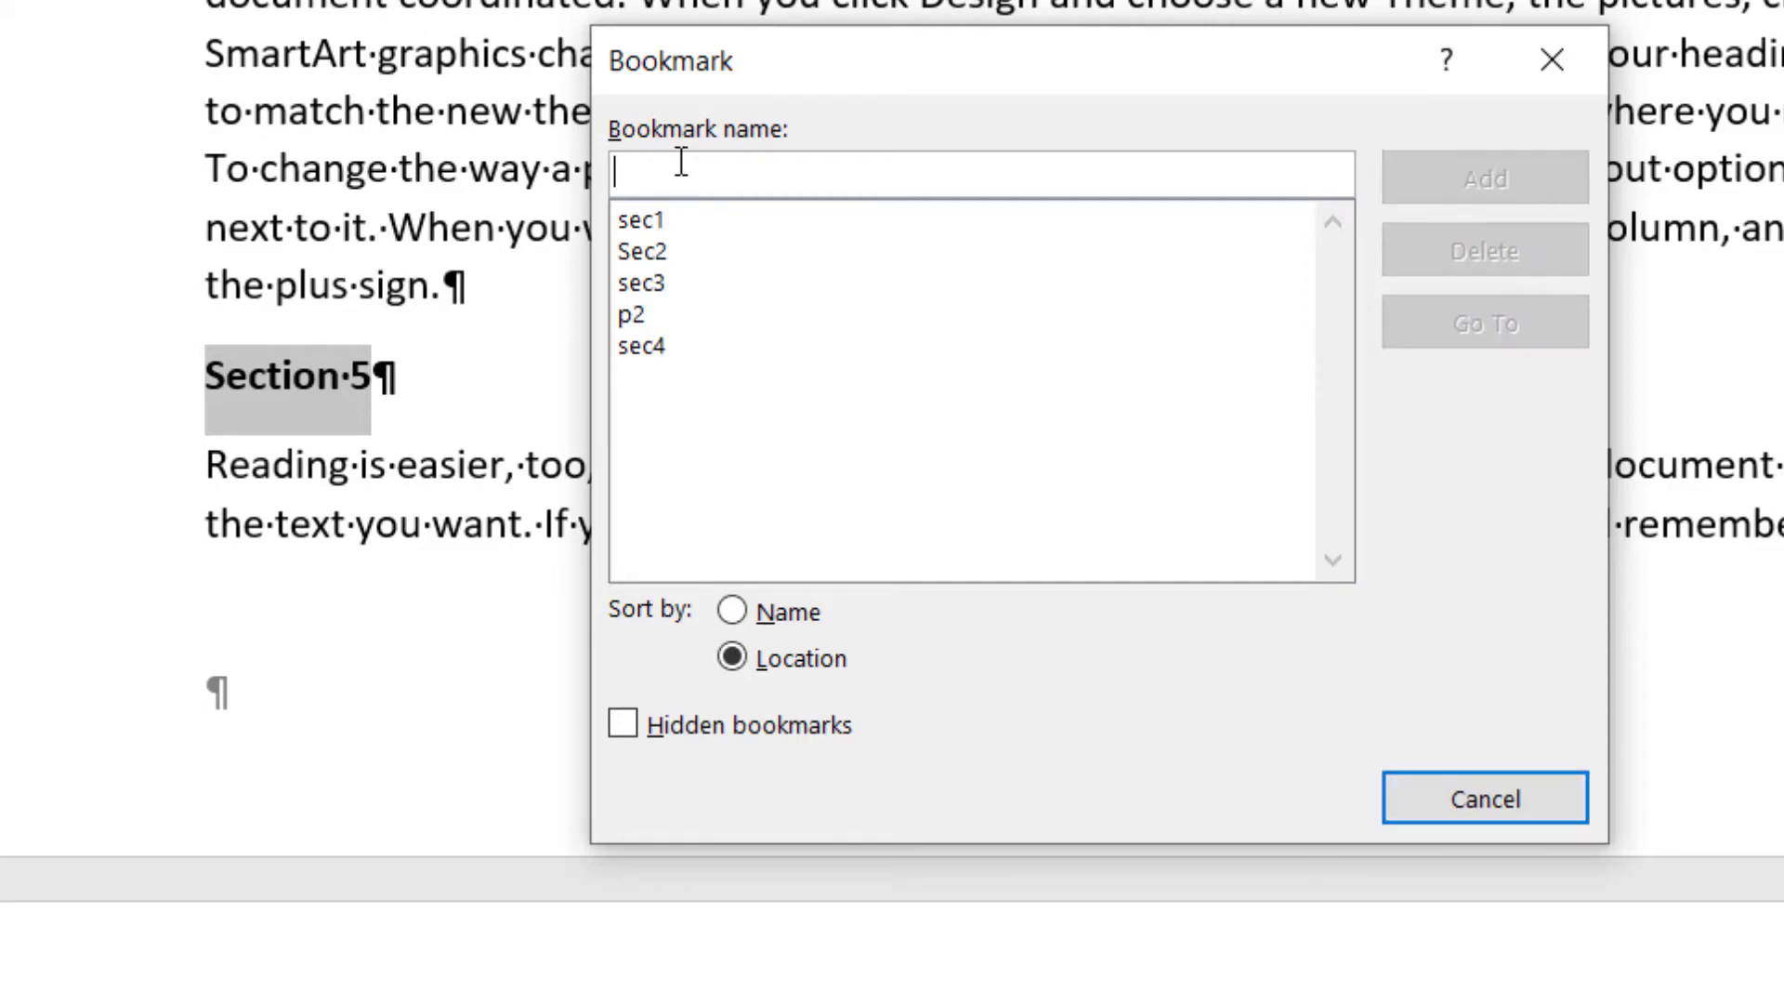
text(sec4)
key(BackSpace)
text(5)
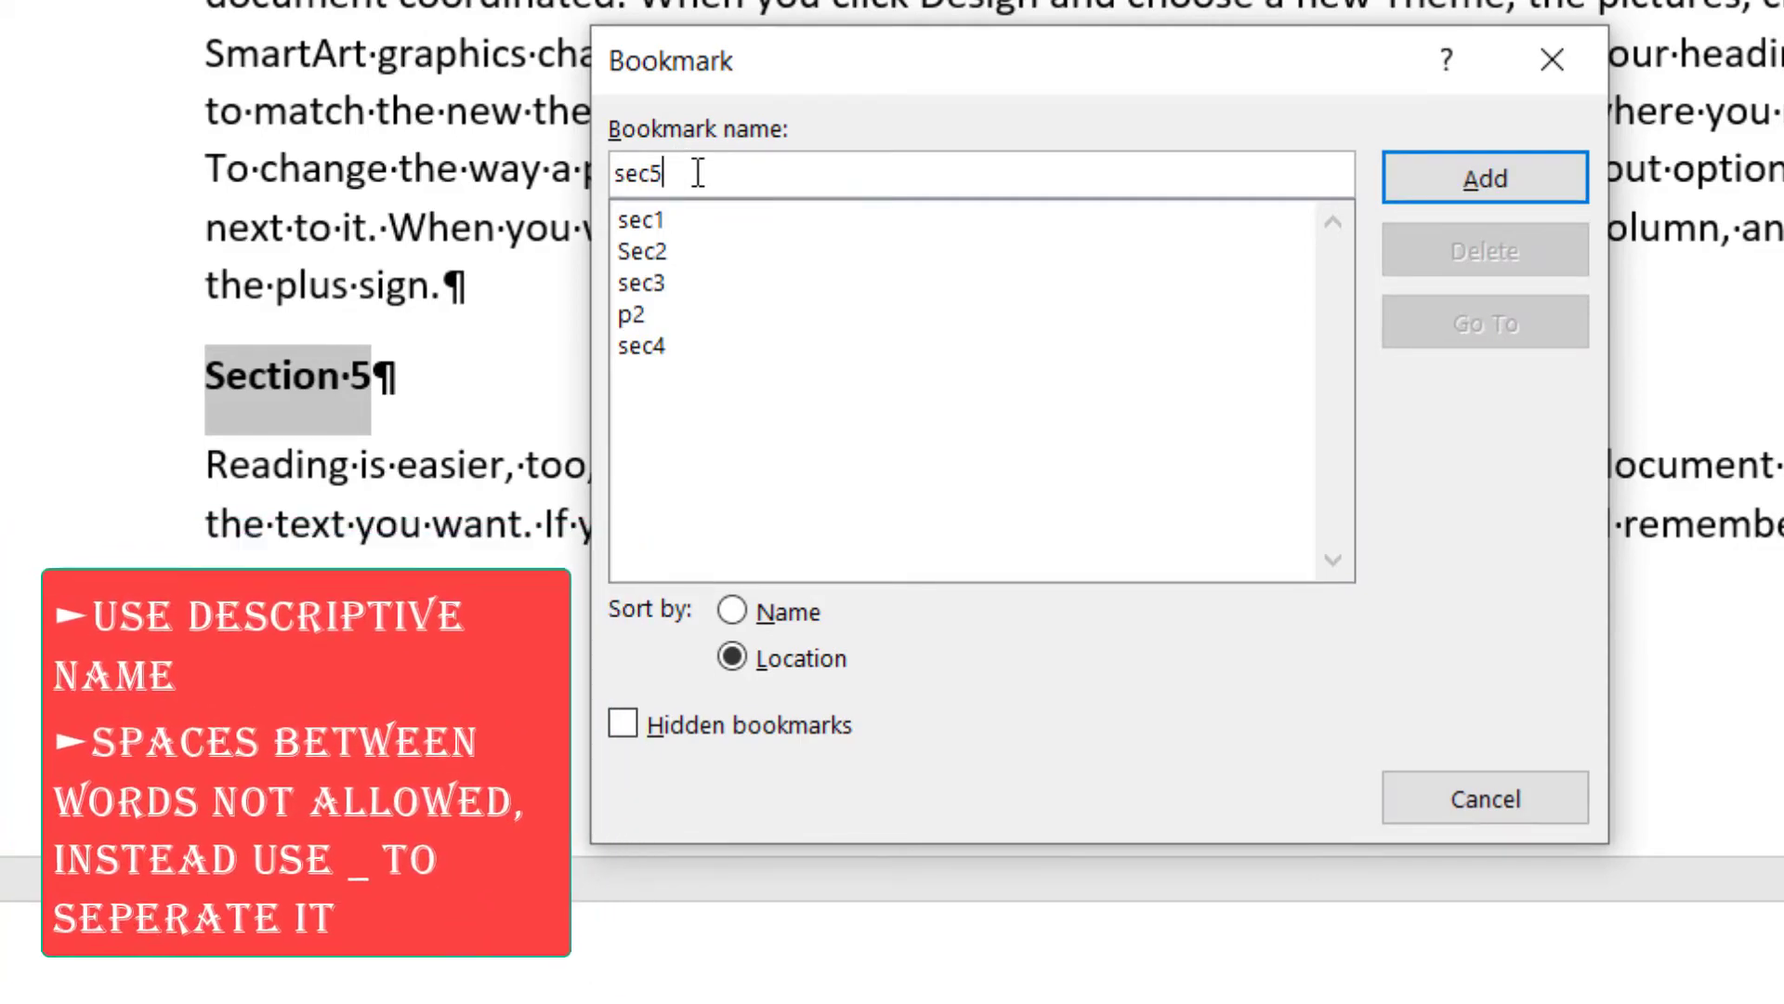
key(BackSpace)
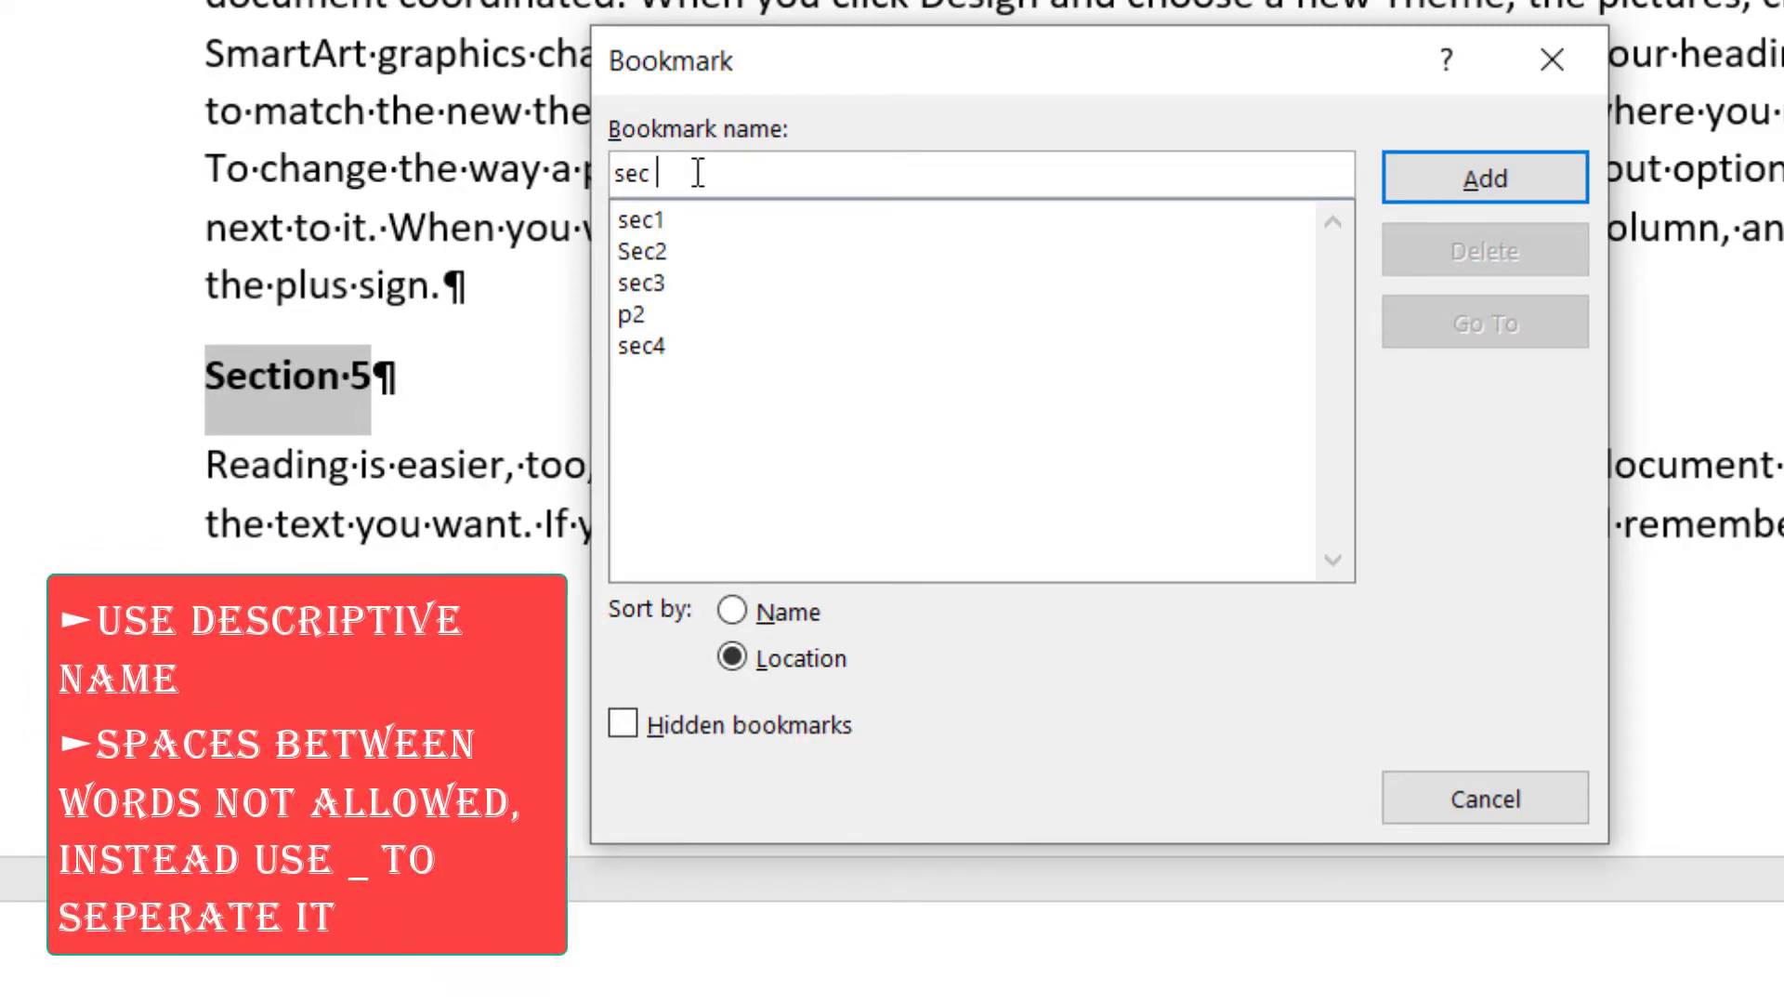
text(5)
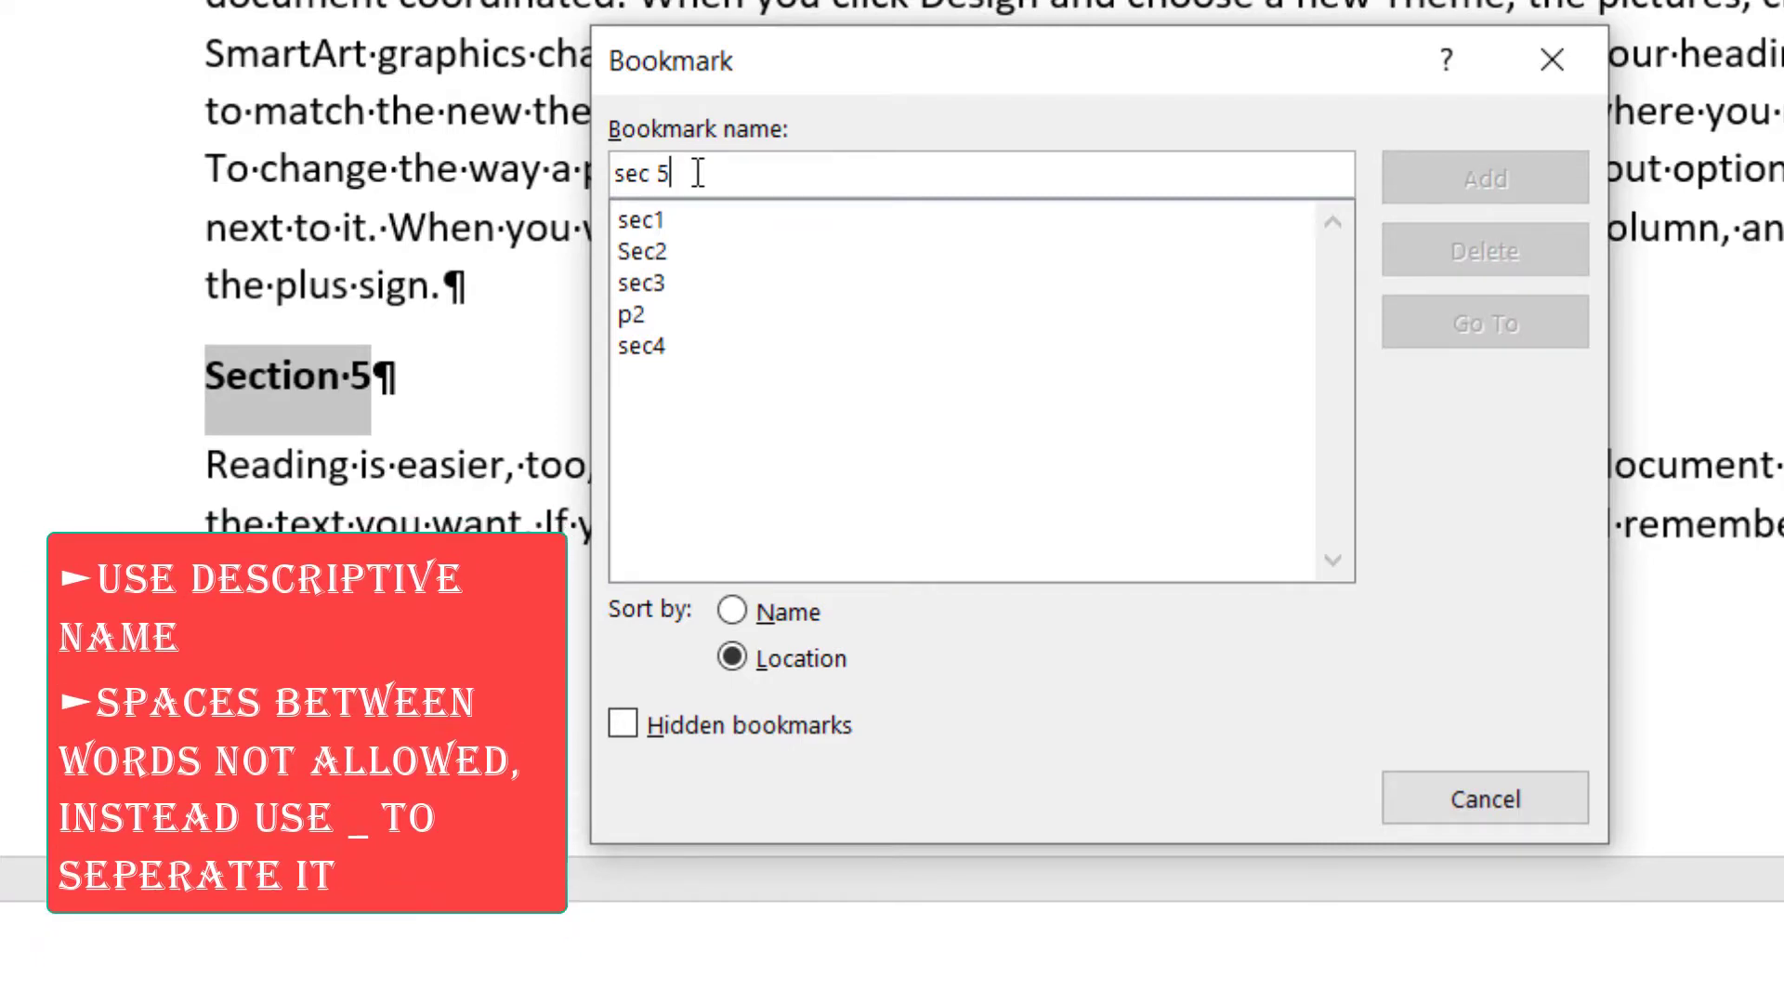
key(BackSpace)
key(BackSpace)
text(5)
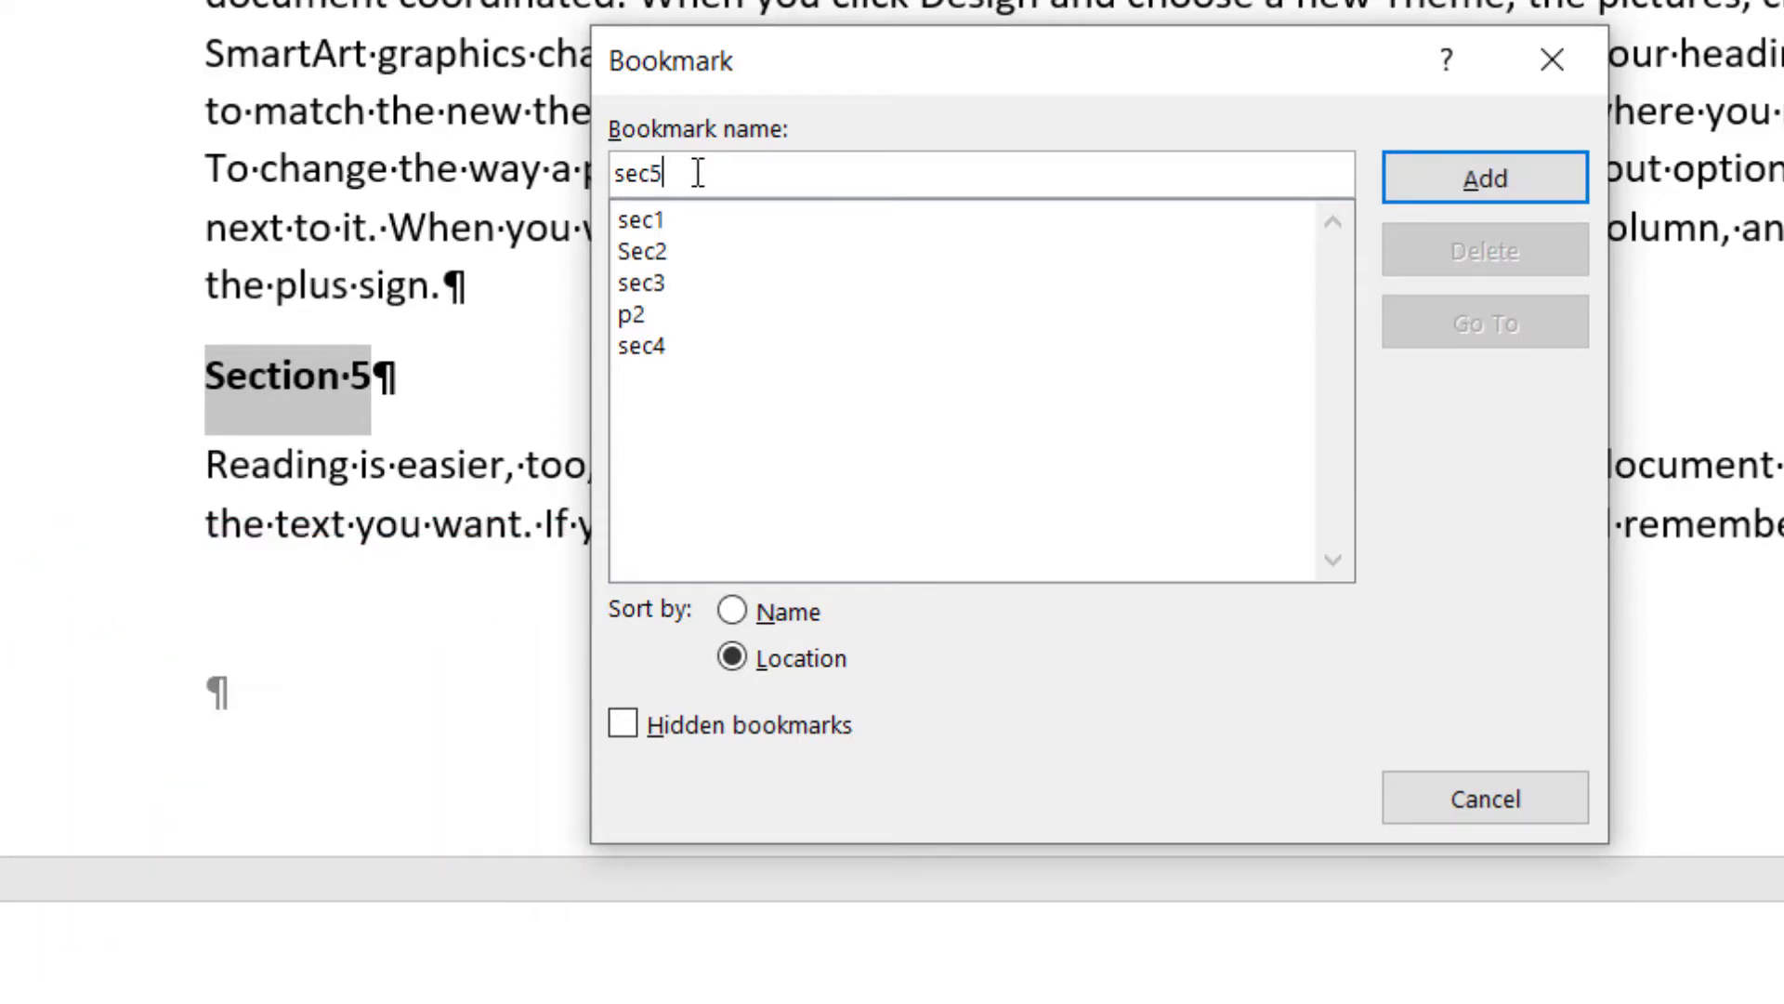
click(1511, 182)
Turn on Show bookmarks in Word Options > Advanced and confirm with OK
click(700, 520)
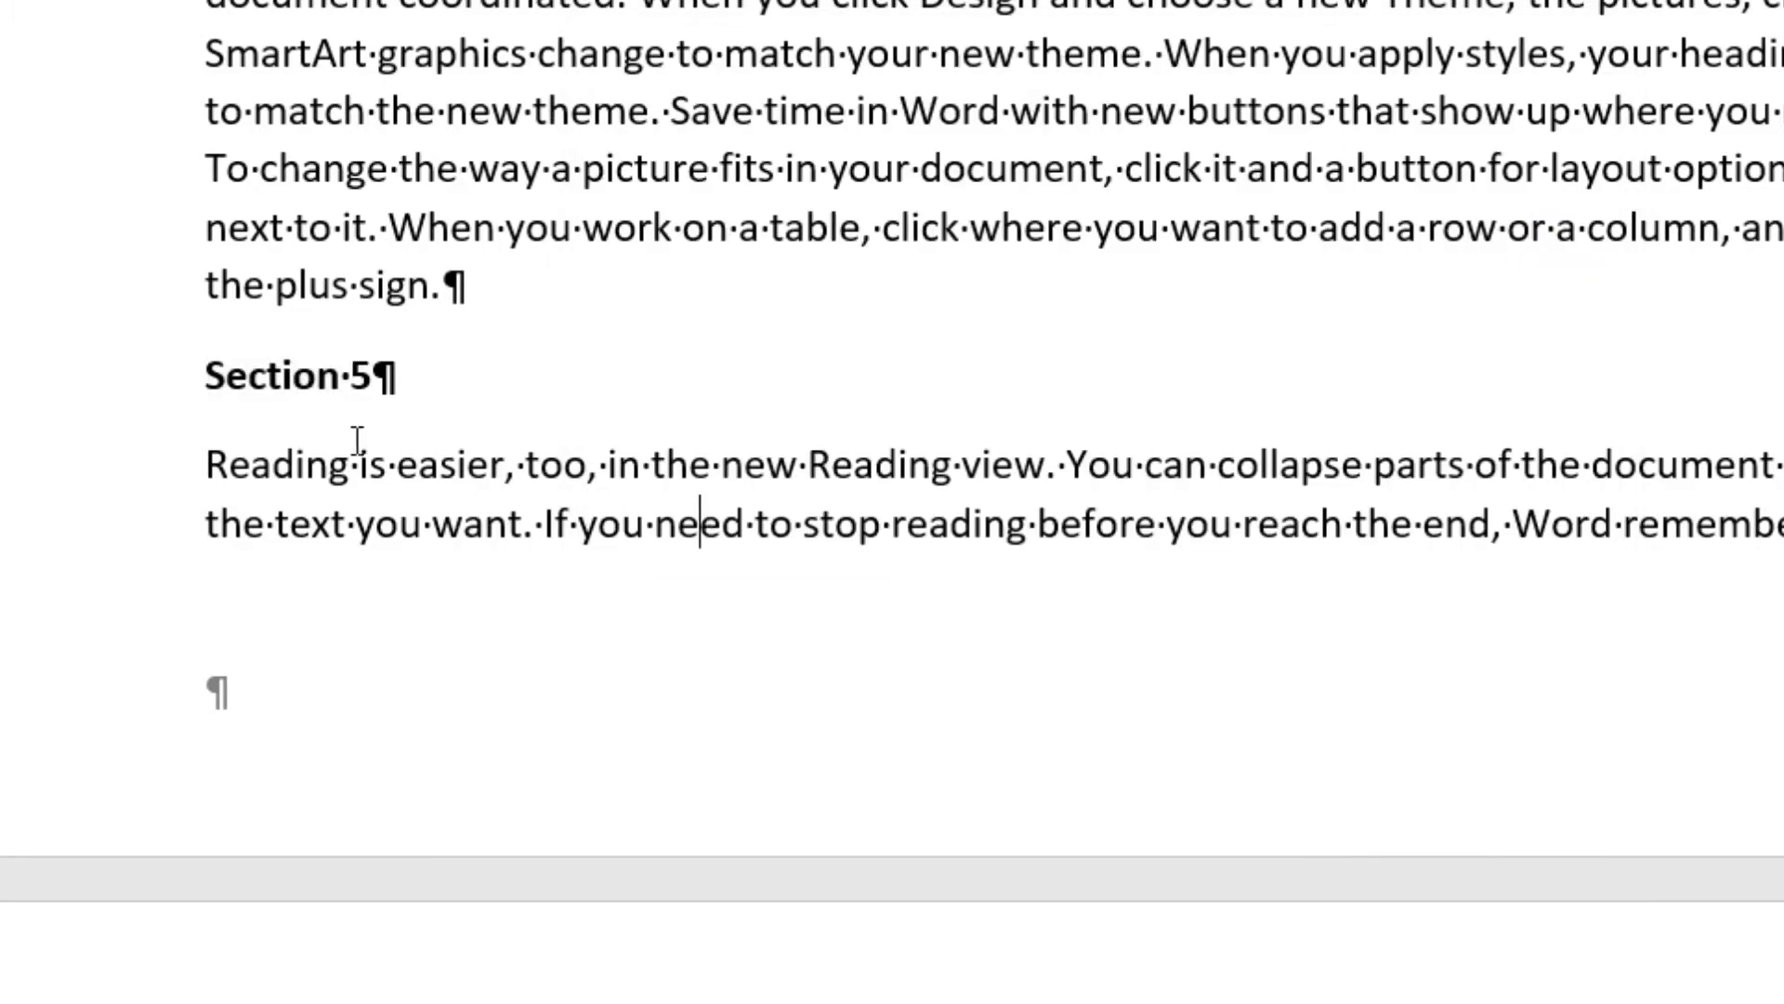
drag(202, 381, 349, 383)
click(517, 465)
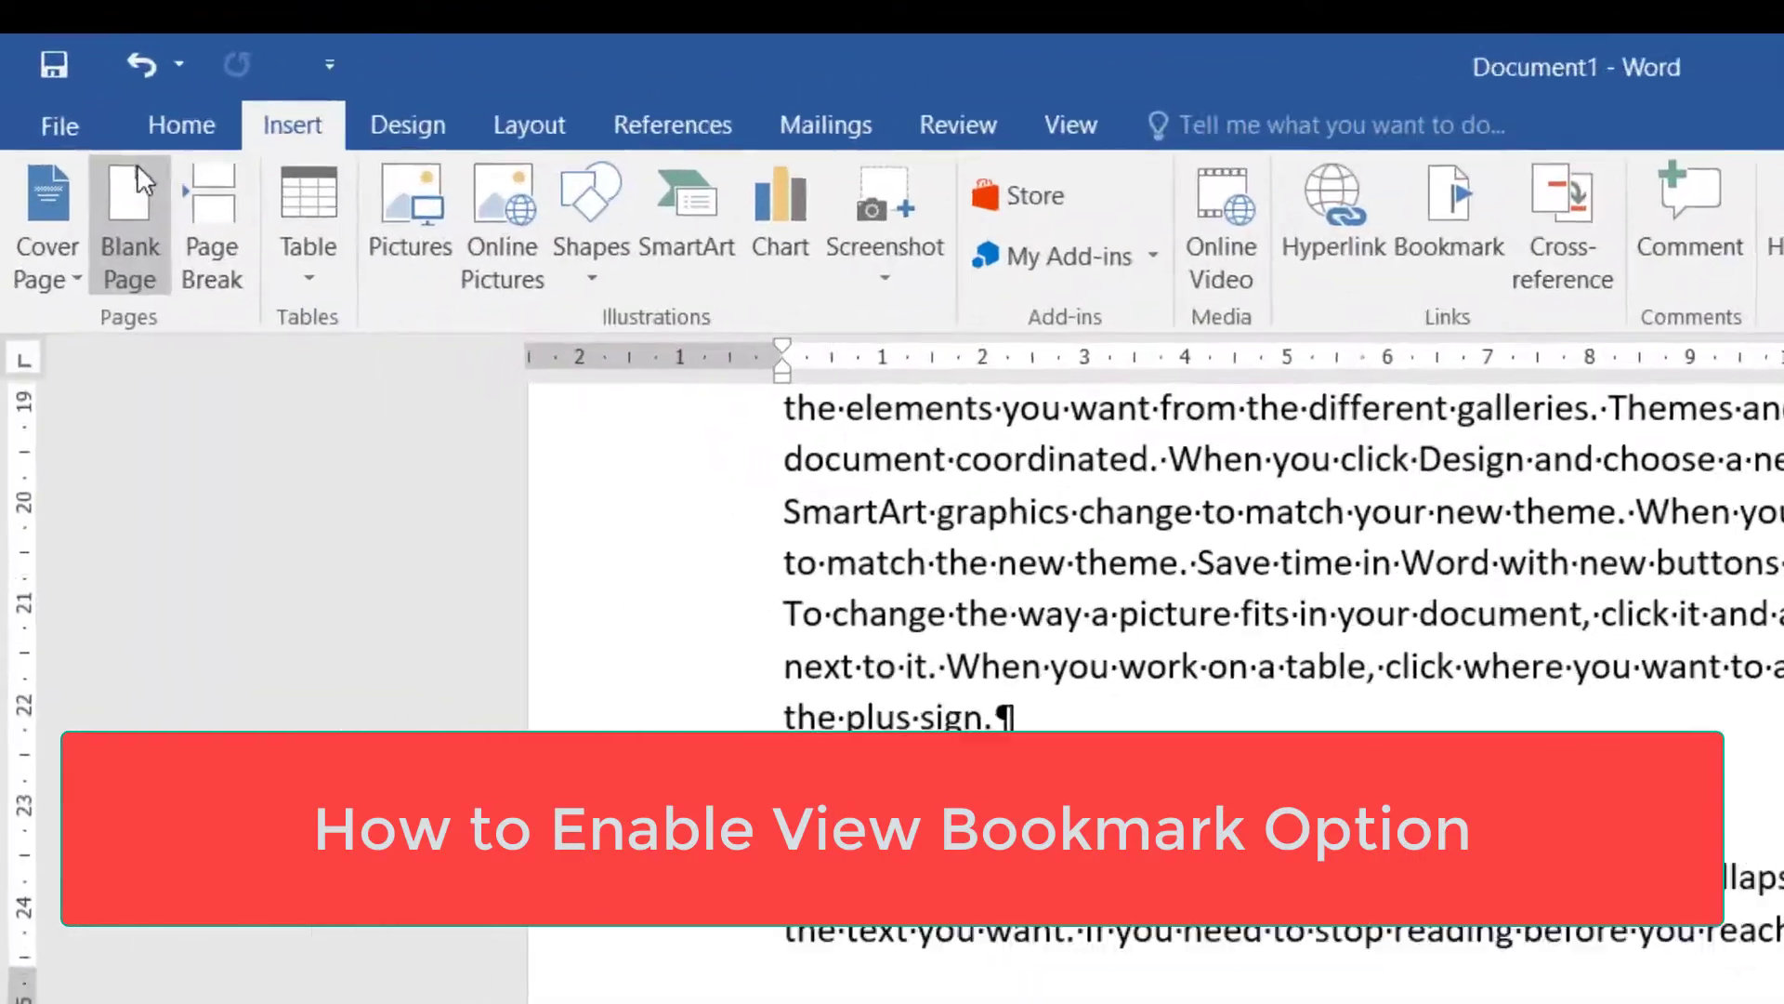
click(88, 136)
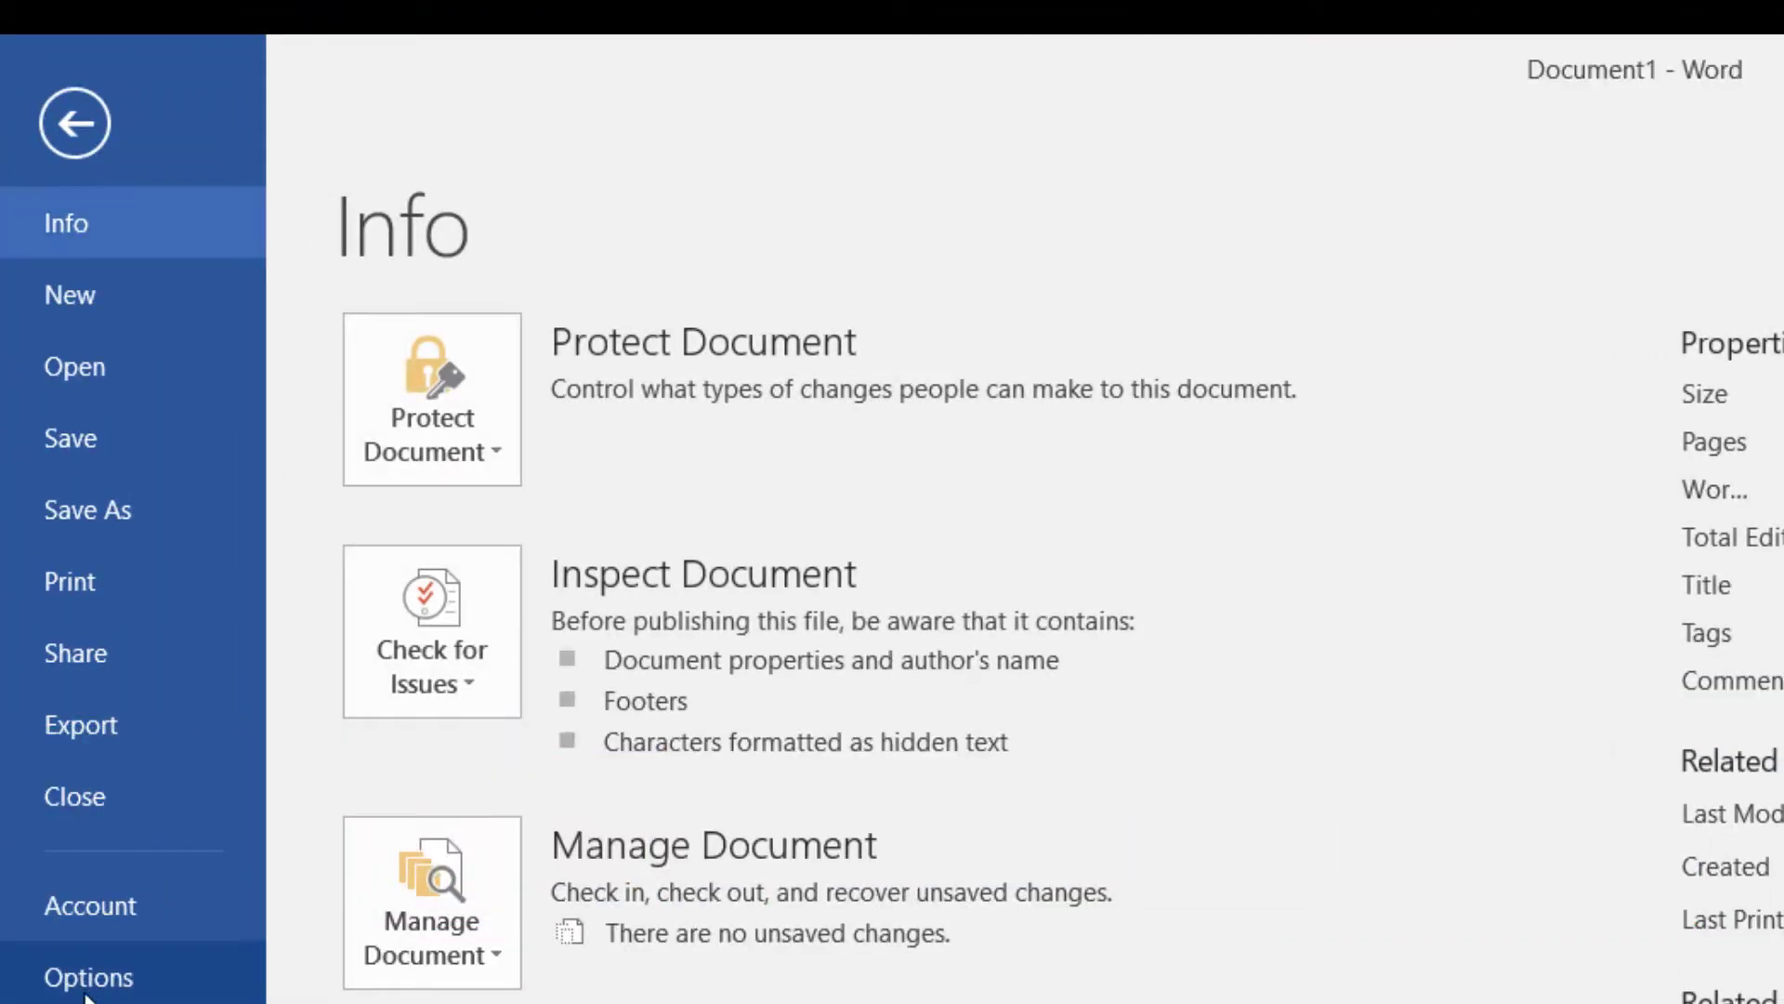
click(79, 982)
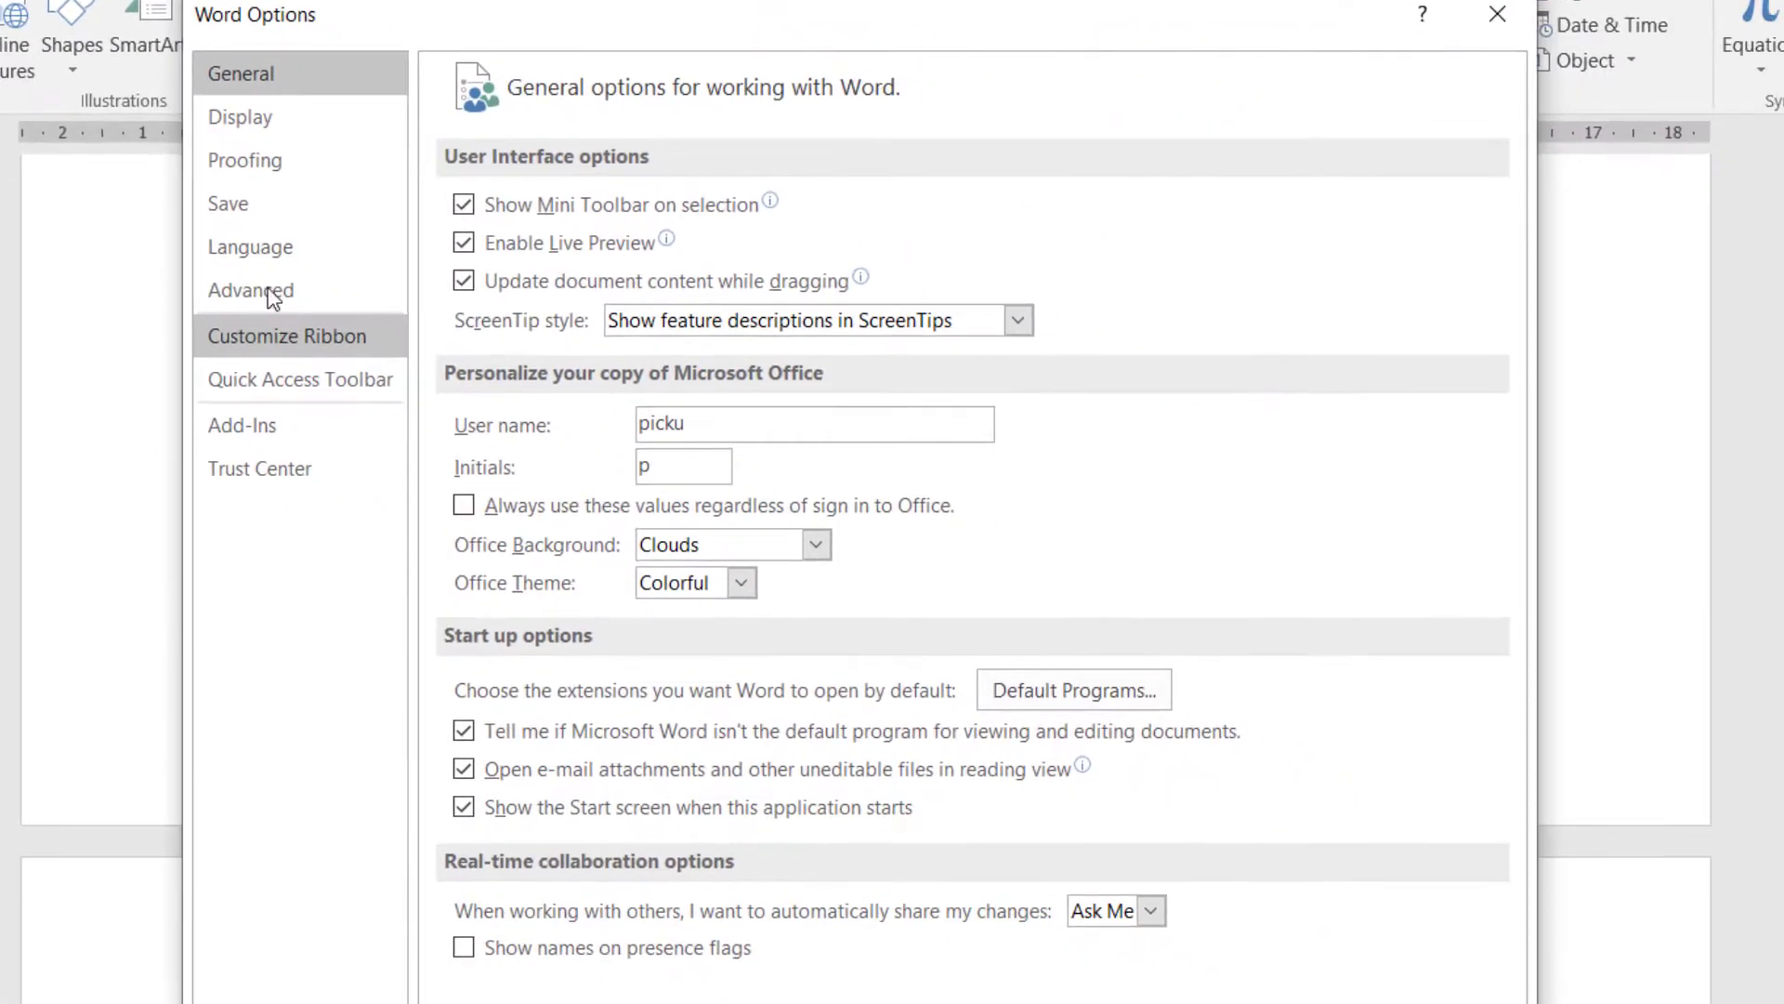
click(246, 293)
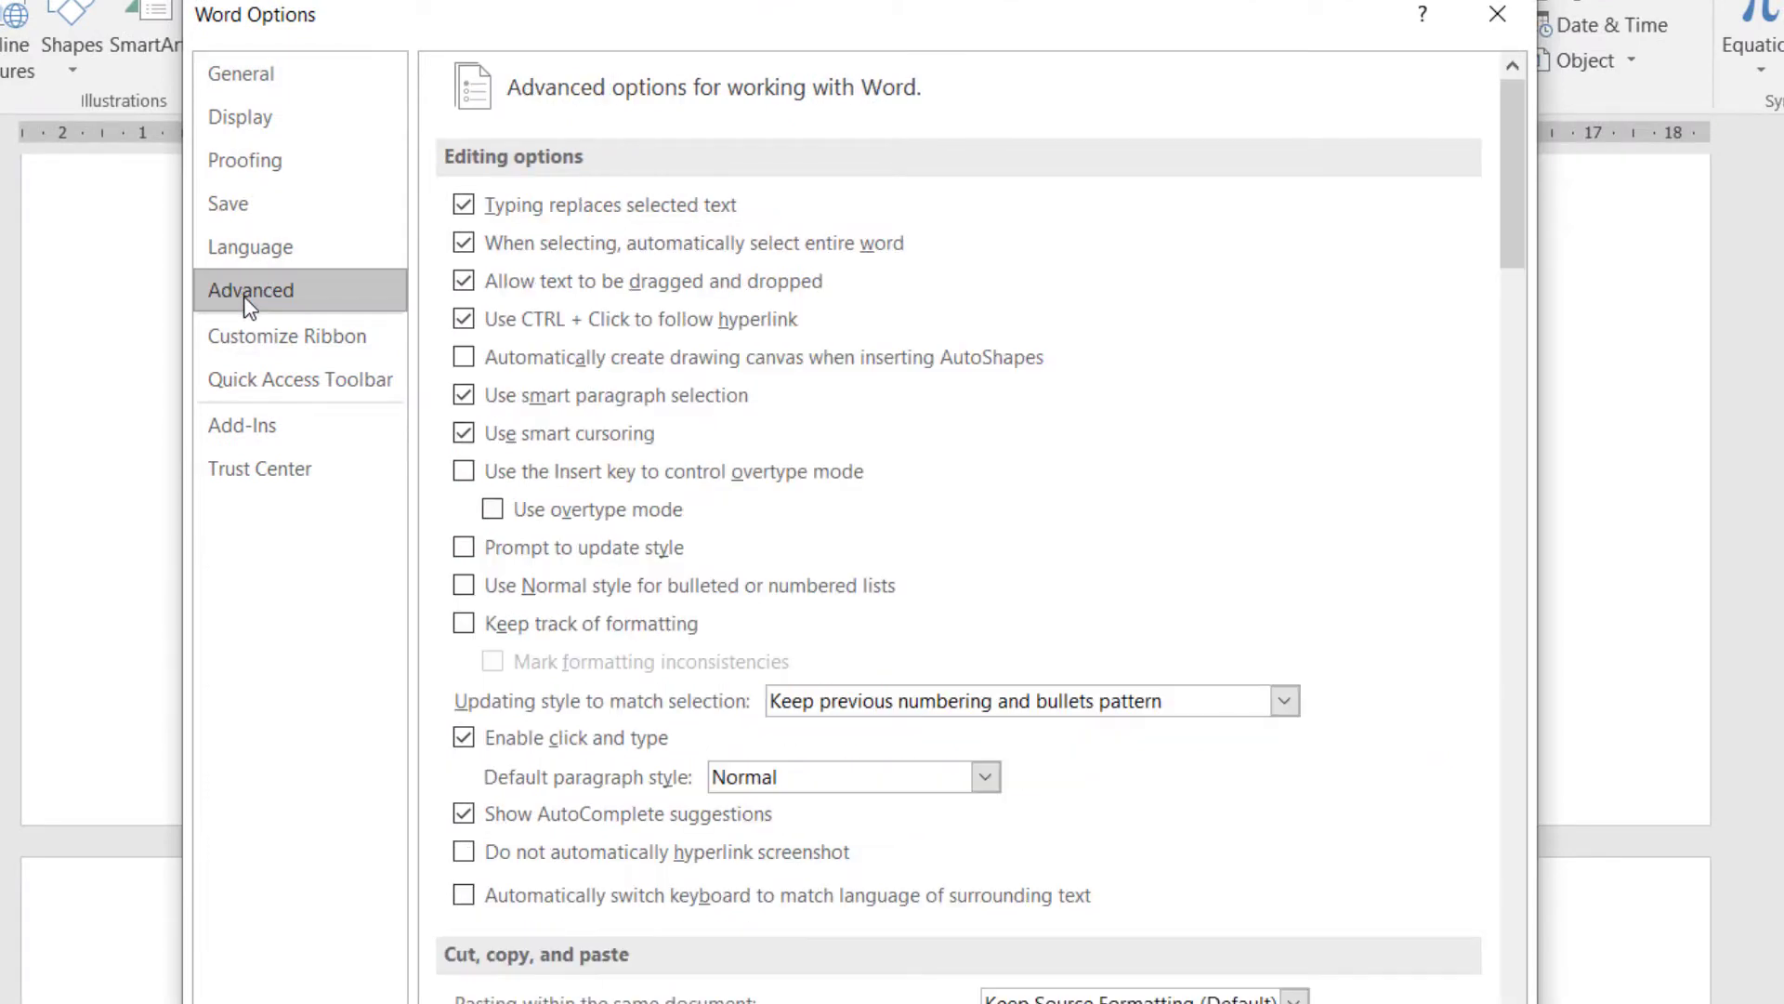
drag(1511, 181, 1544, 422)
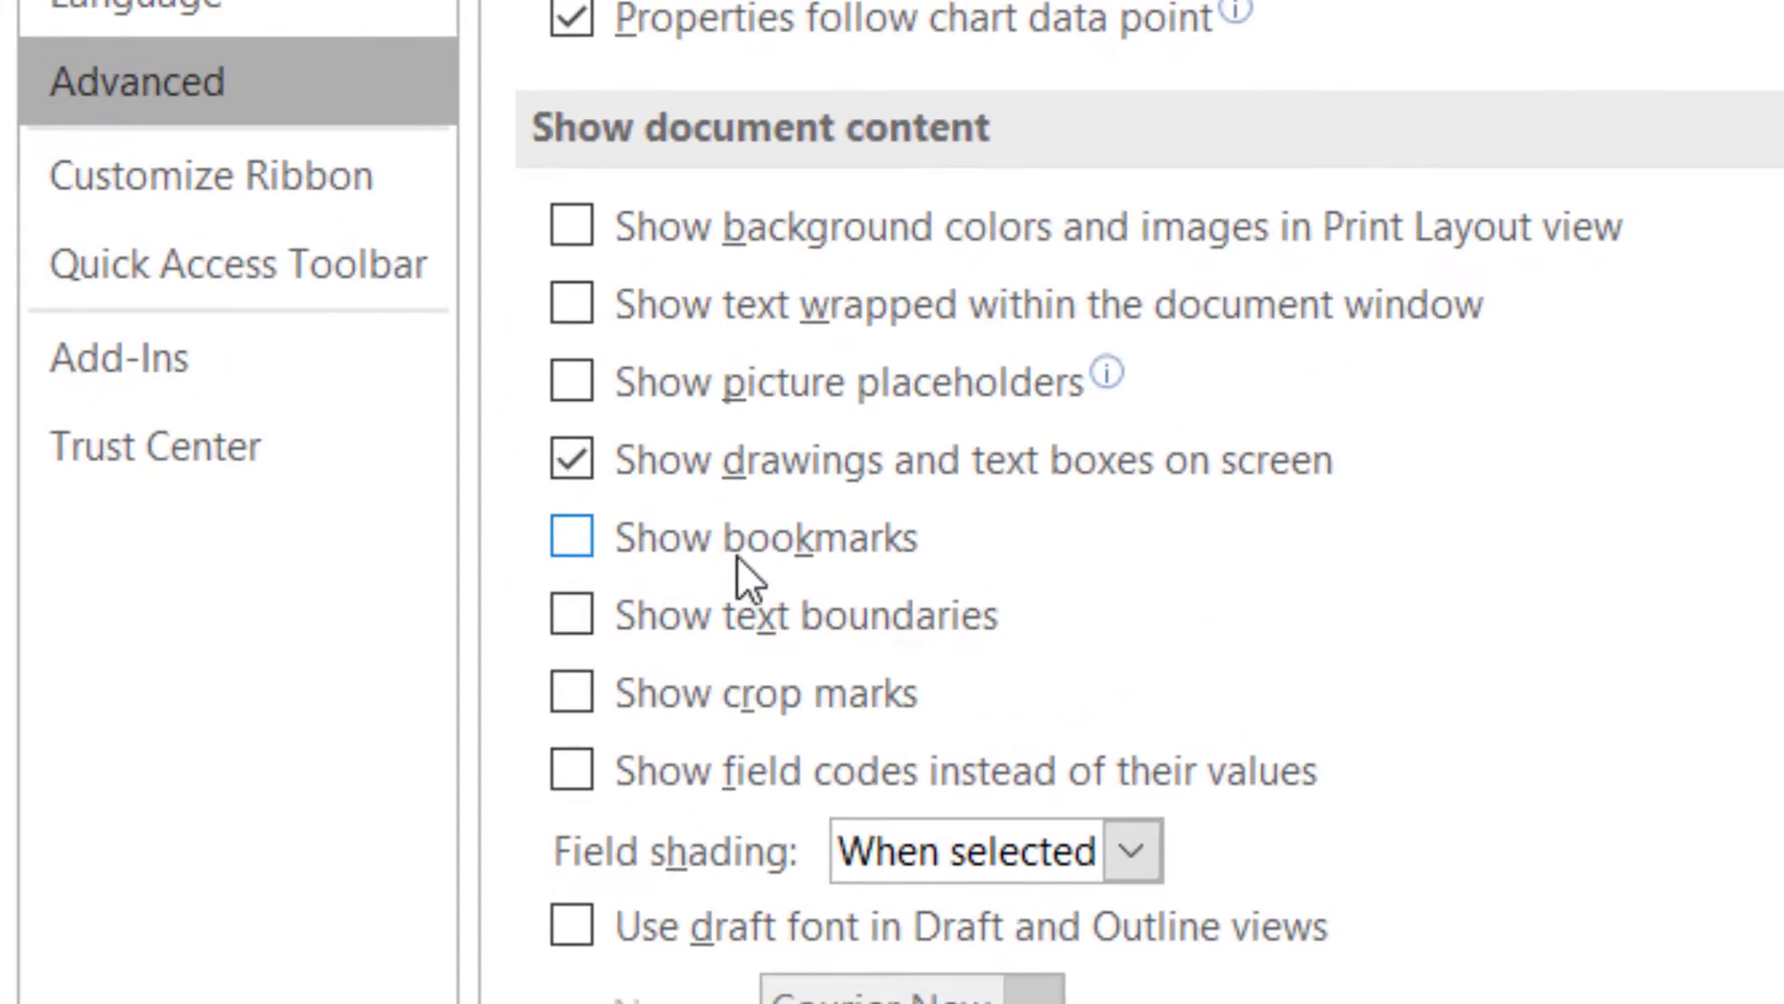
click(573, 544)
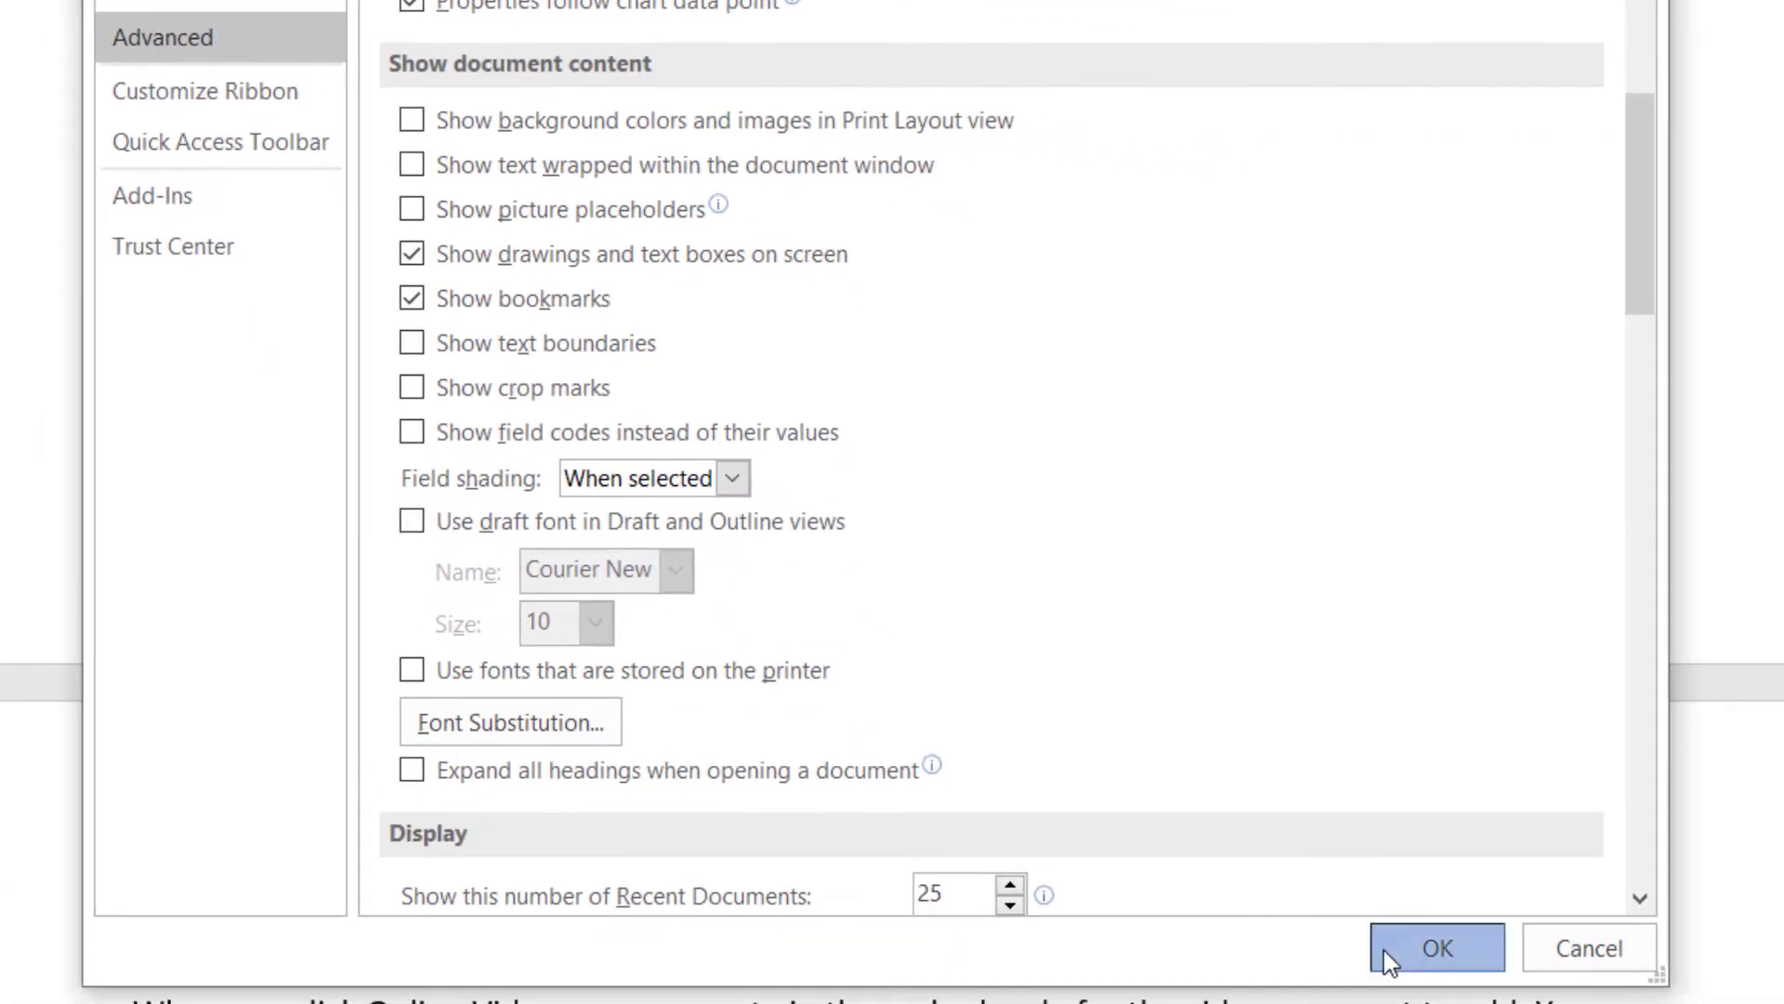
click(1384, 950)
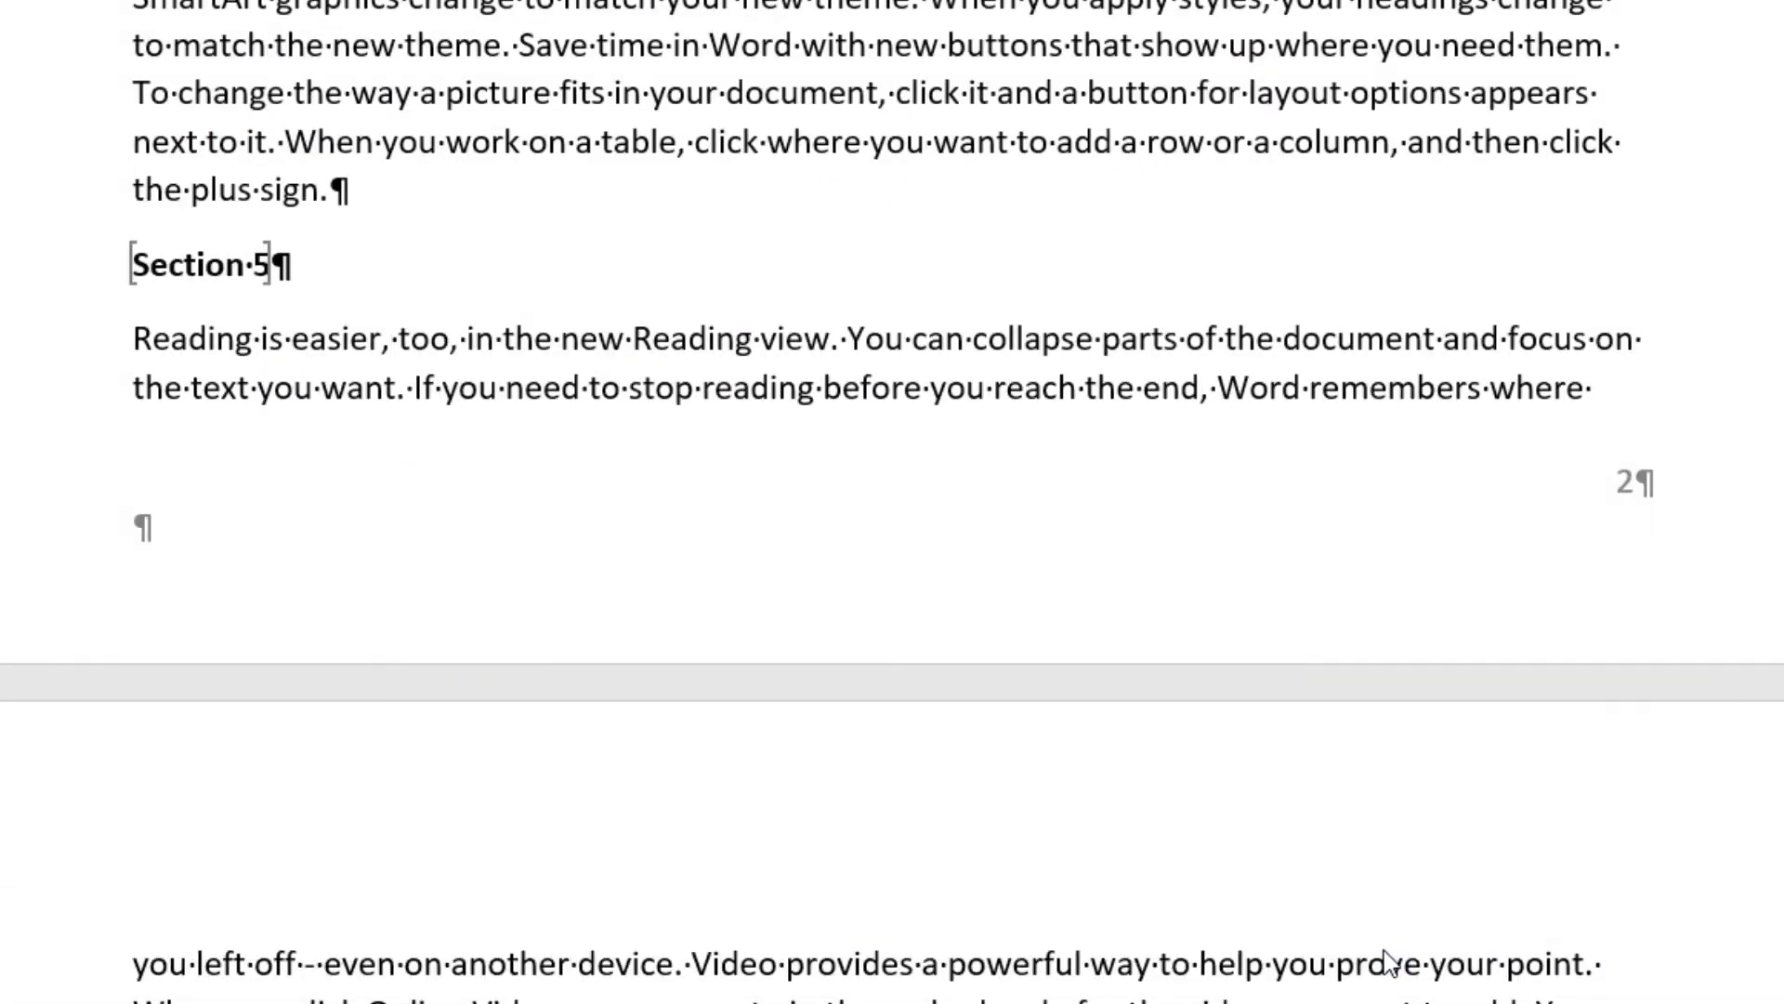
Inspect the bracketed Section 5 and Section 4 headings in the body text
click(295, 383)
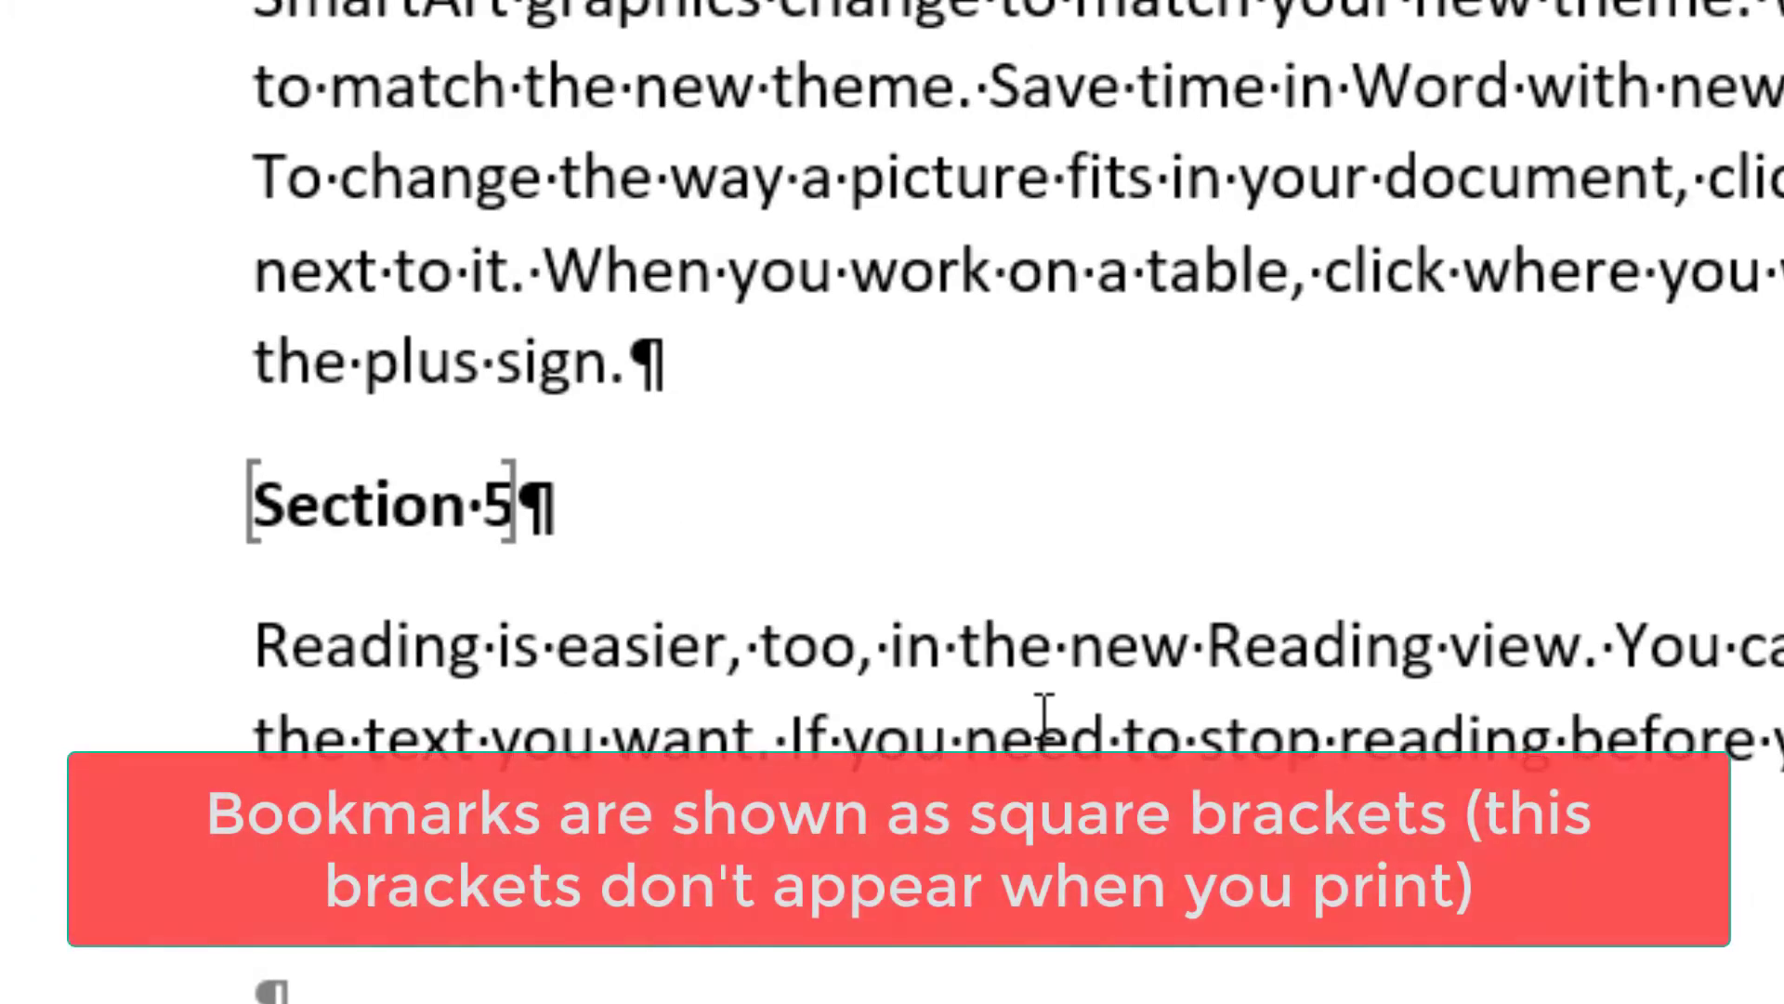
drag(223, 495, 528, 514)
click(664, 736)
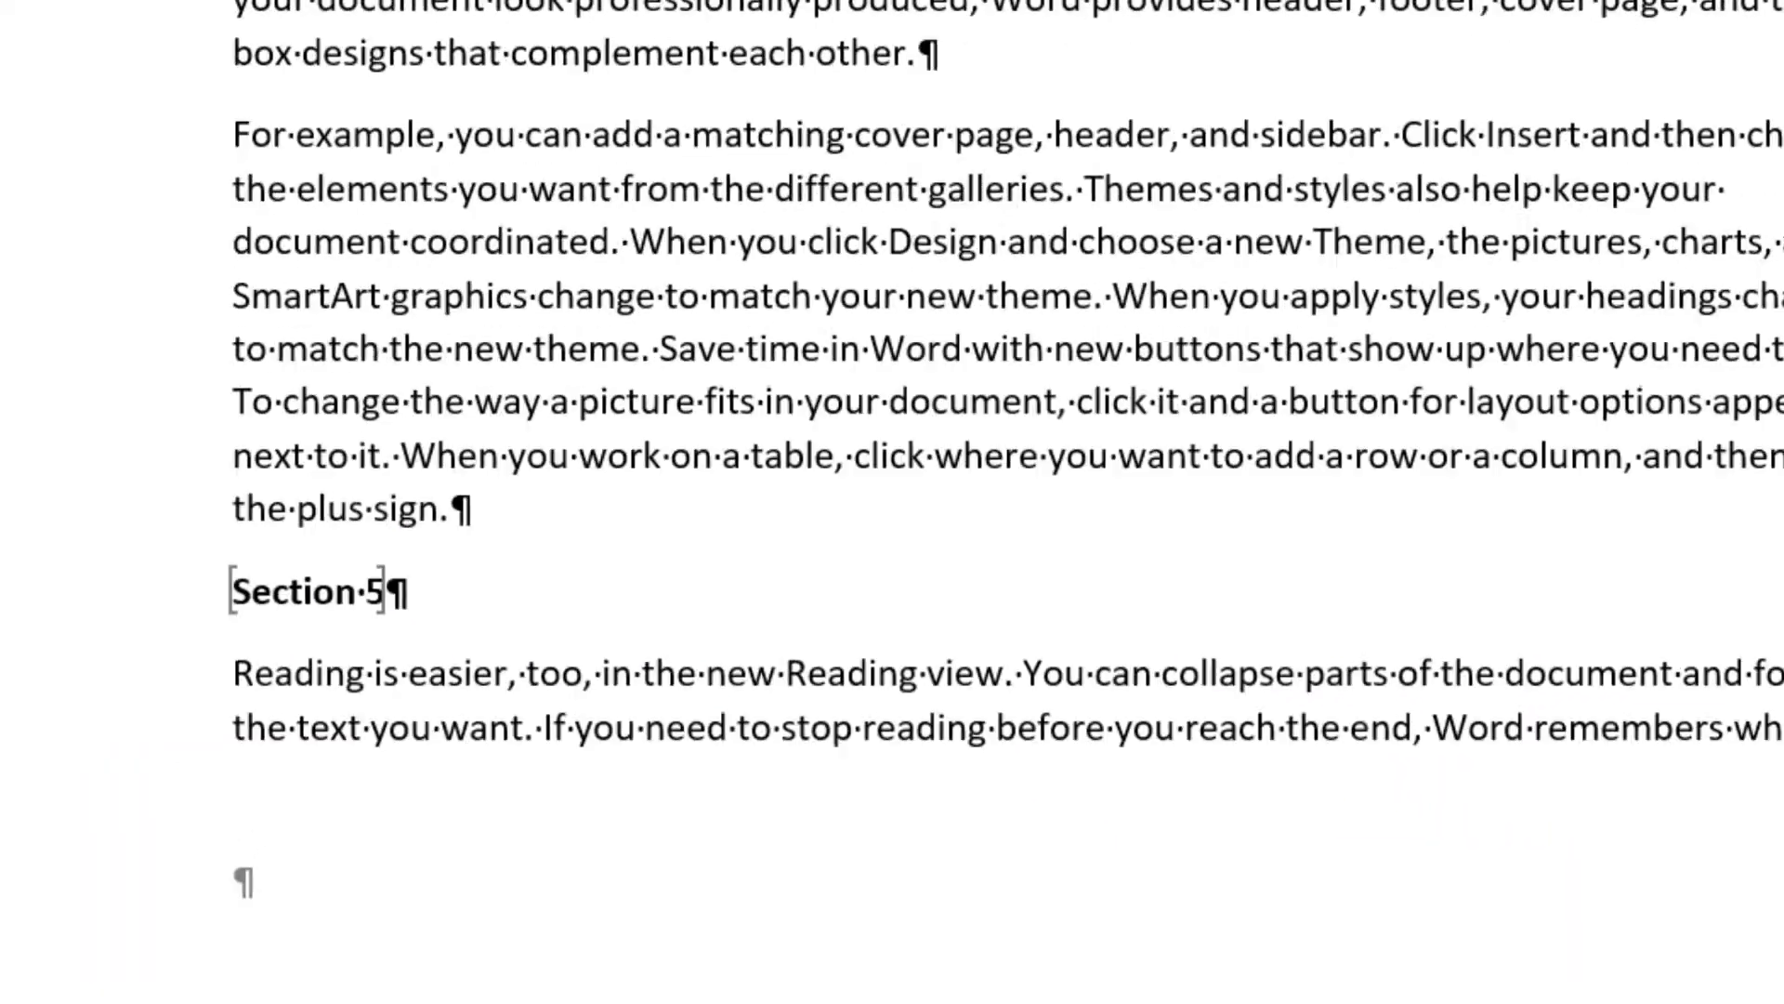
scroll(251, 483, up, 10)
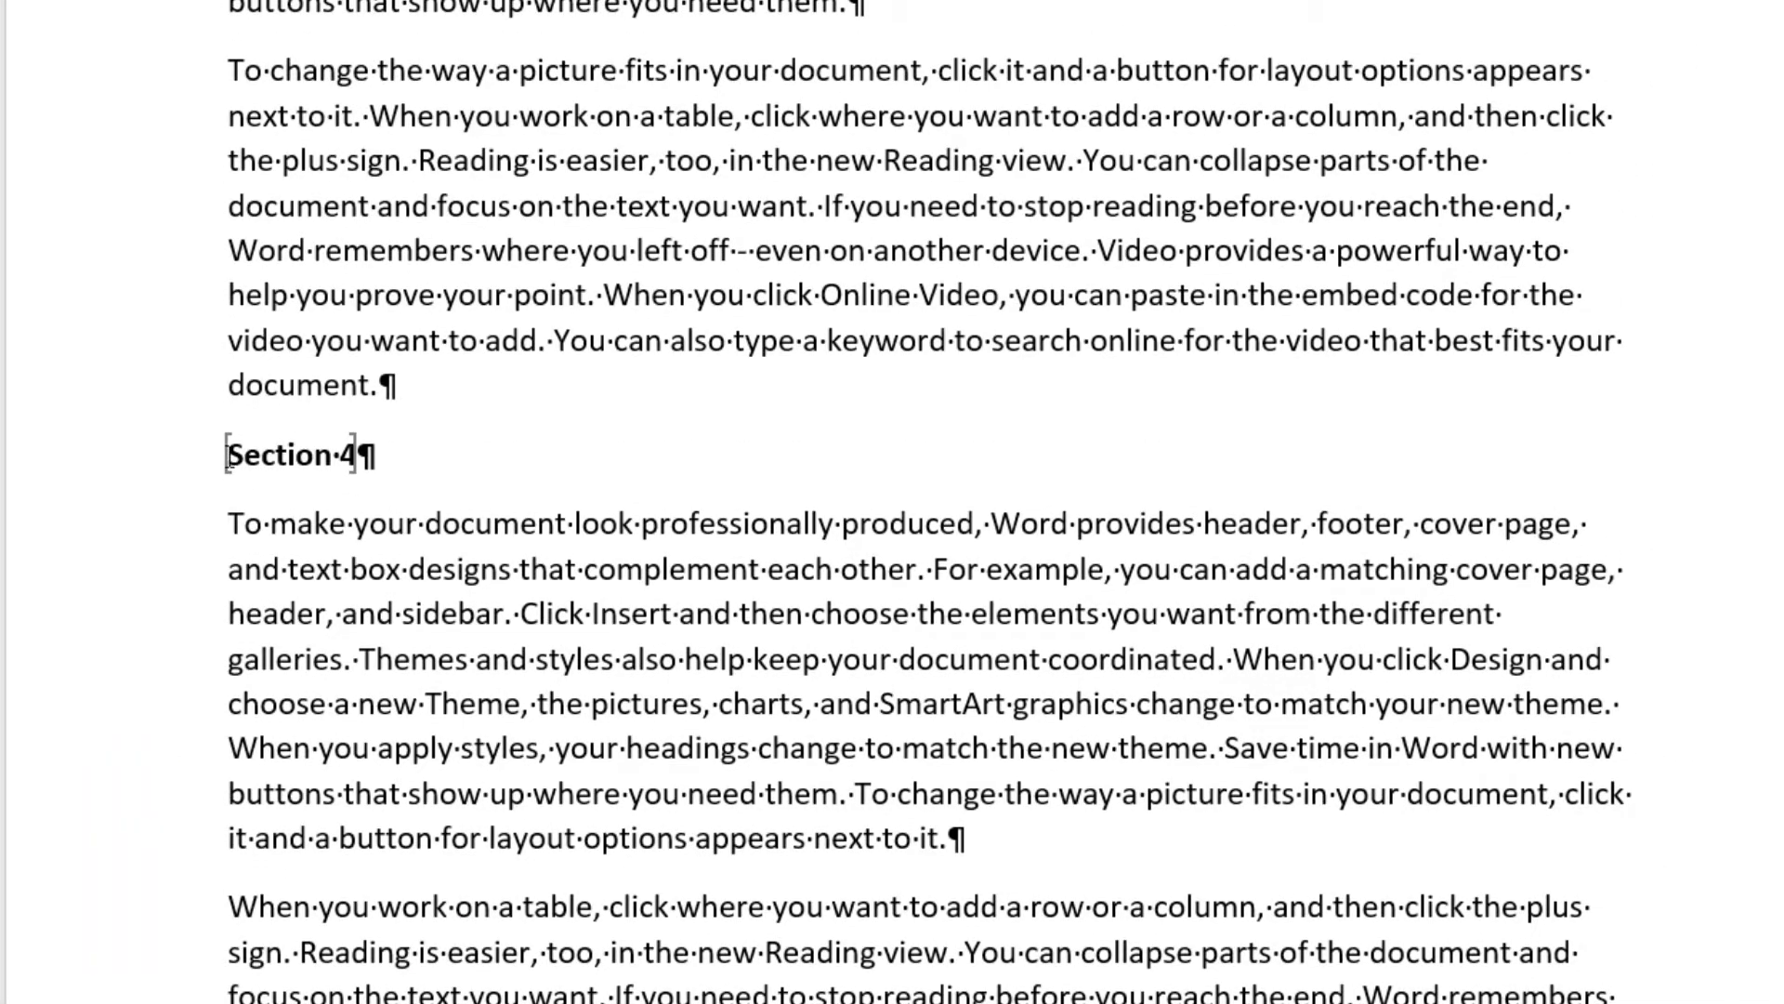
drag(227, 454, 377, 465)
scroll(930, 502, up, 15)
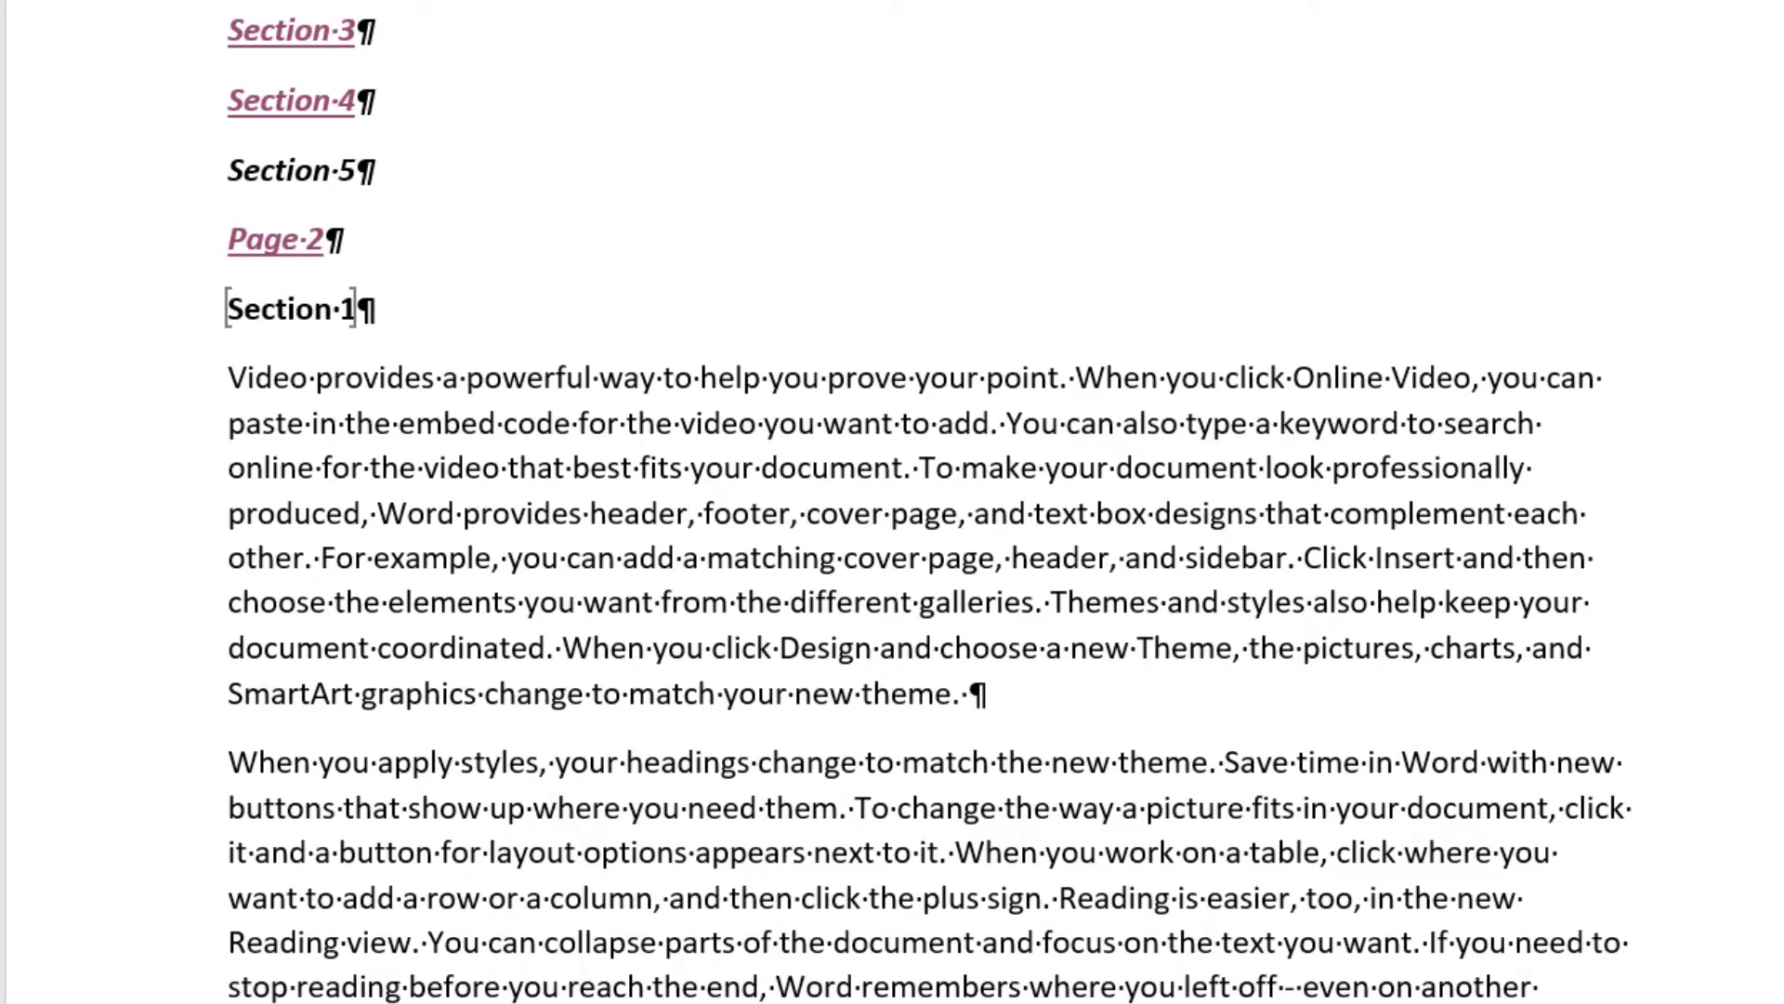
Hide formatting marks with Ctrl+Shift+8 and select the Section 5 Contents entry
key(ctrl+shift+8)
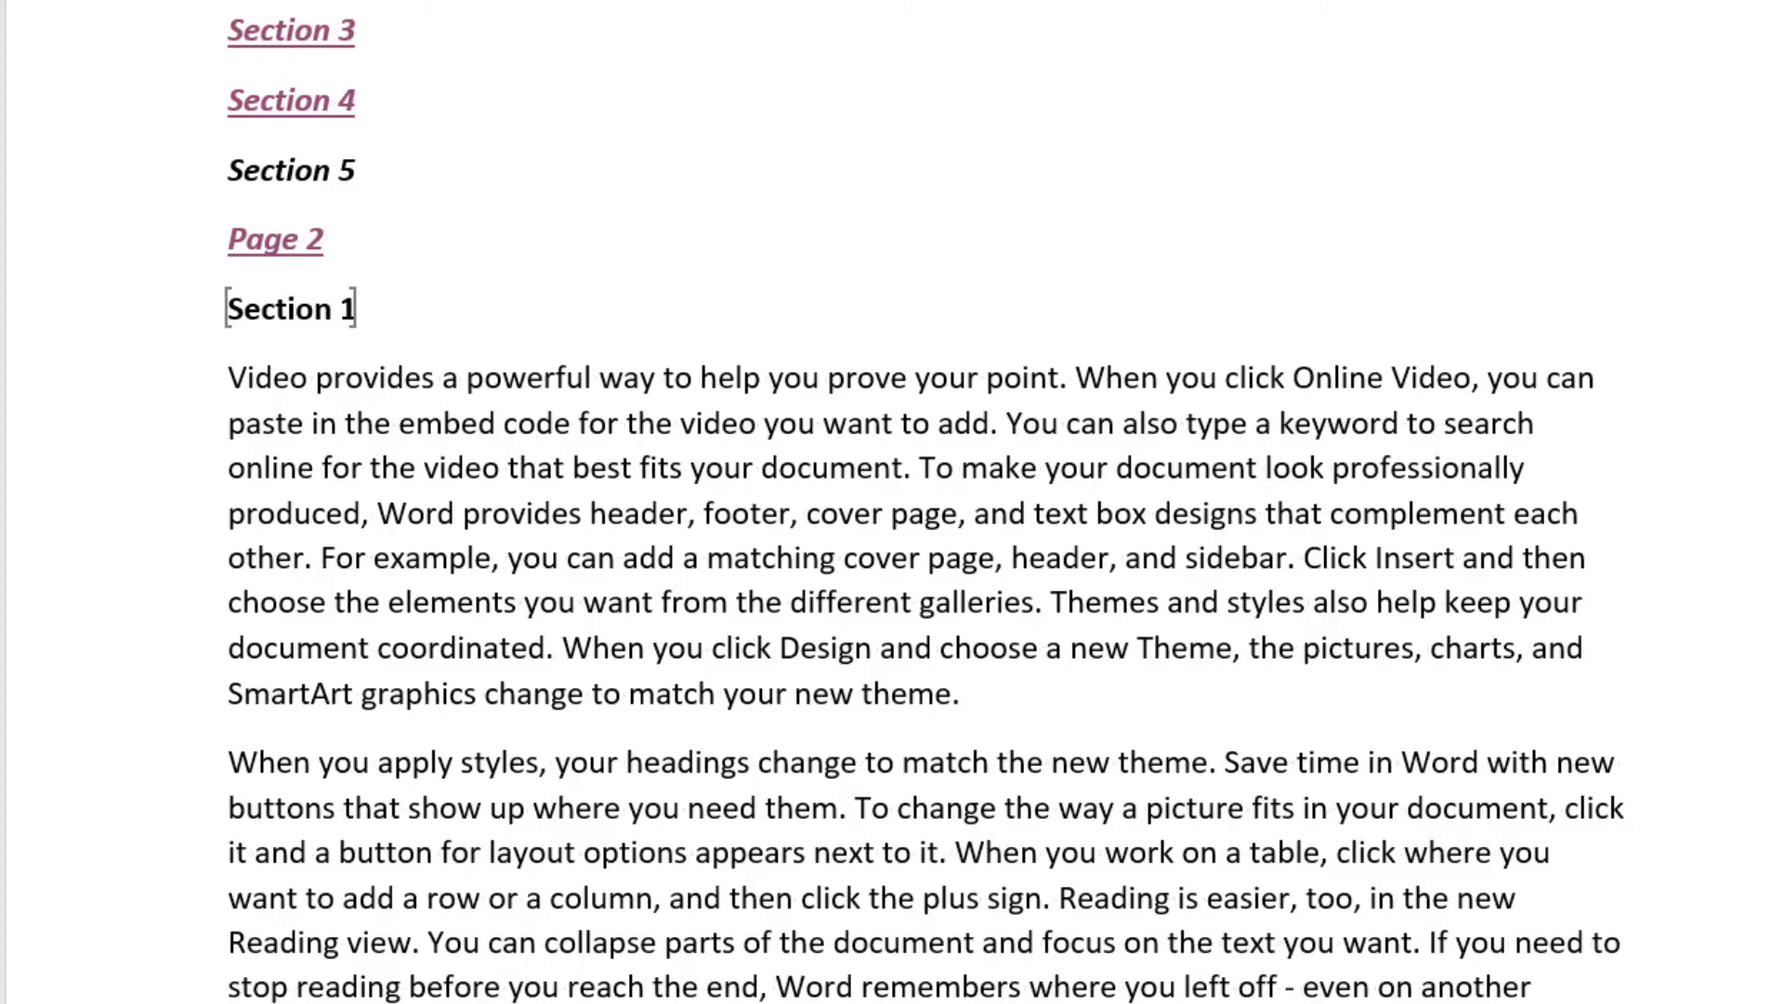
scroll(892, 502, down, 6)
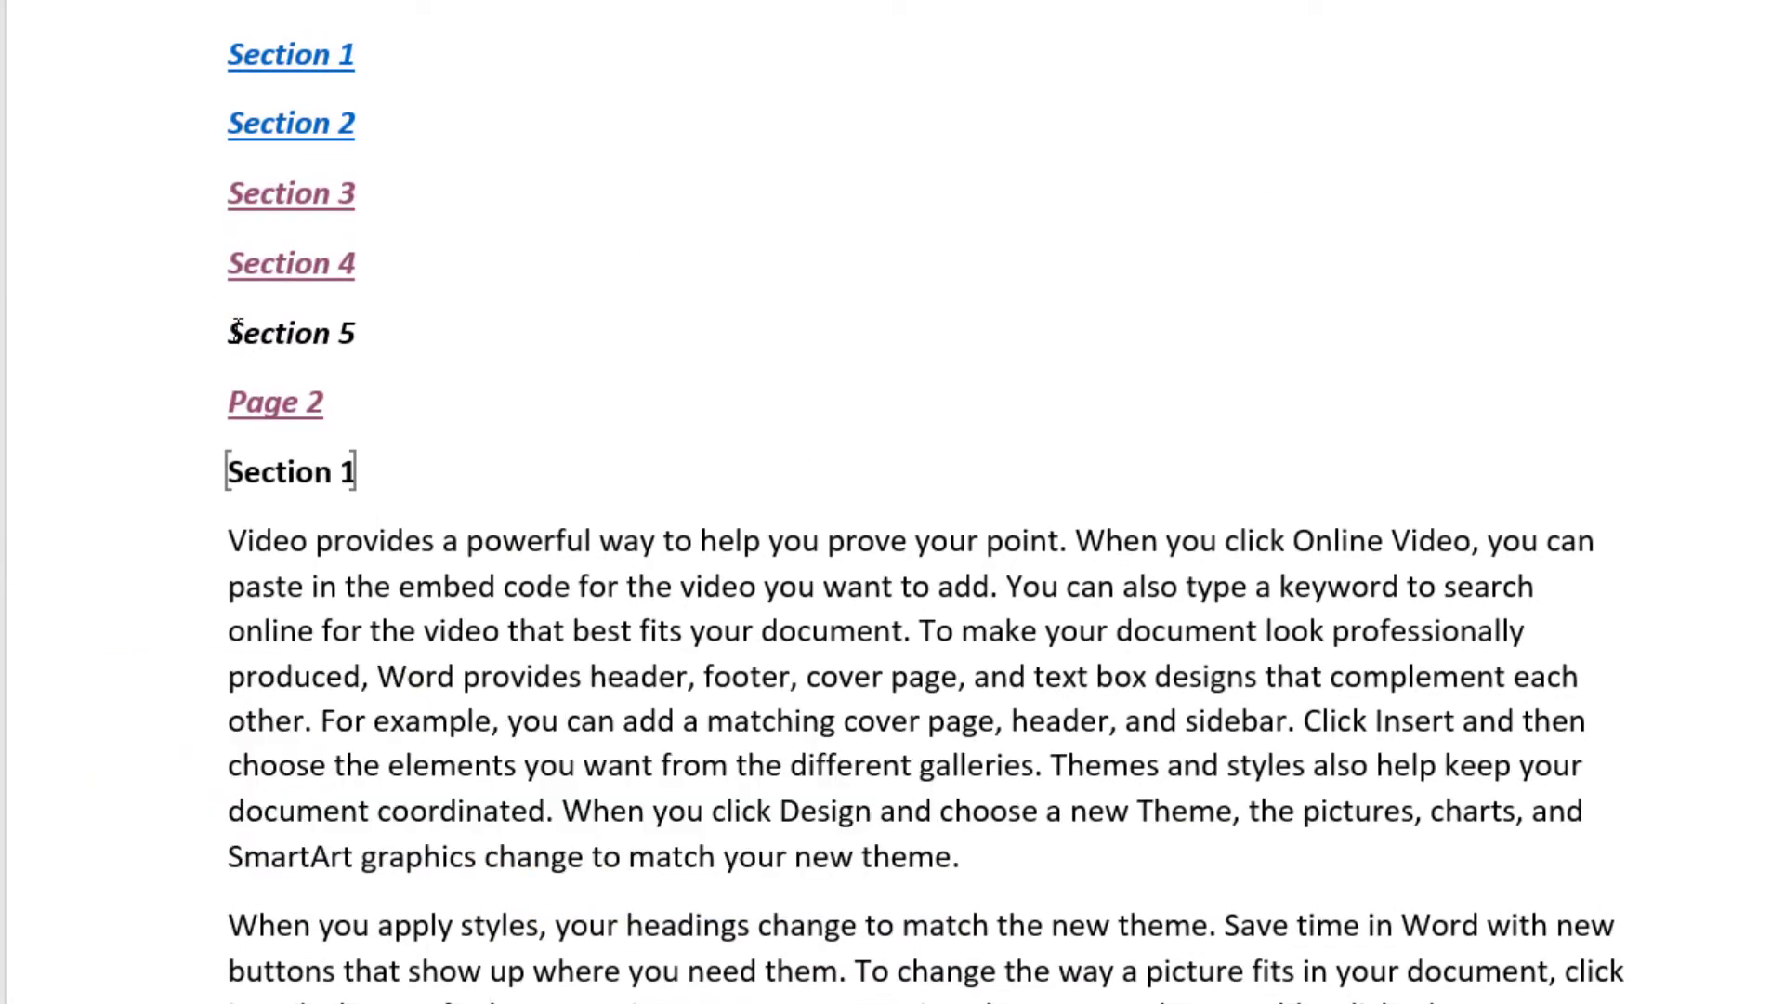
drag(247, 330, 348, 337)
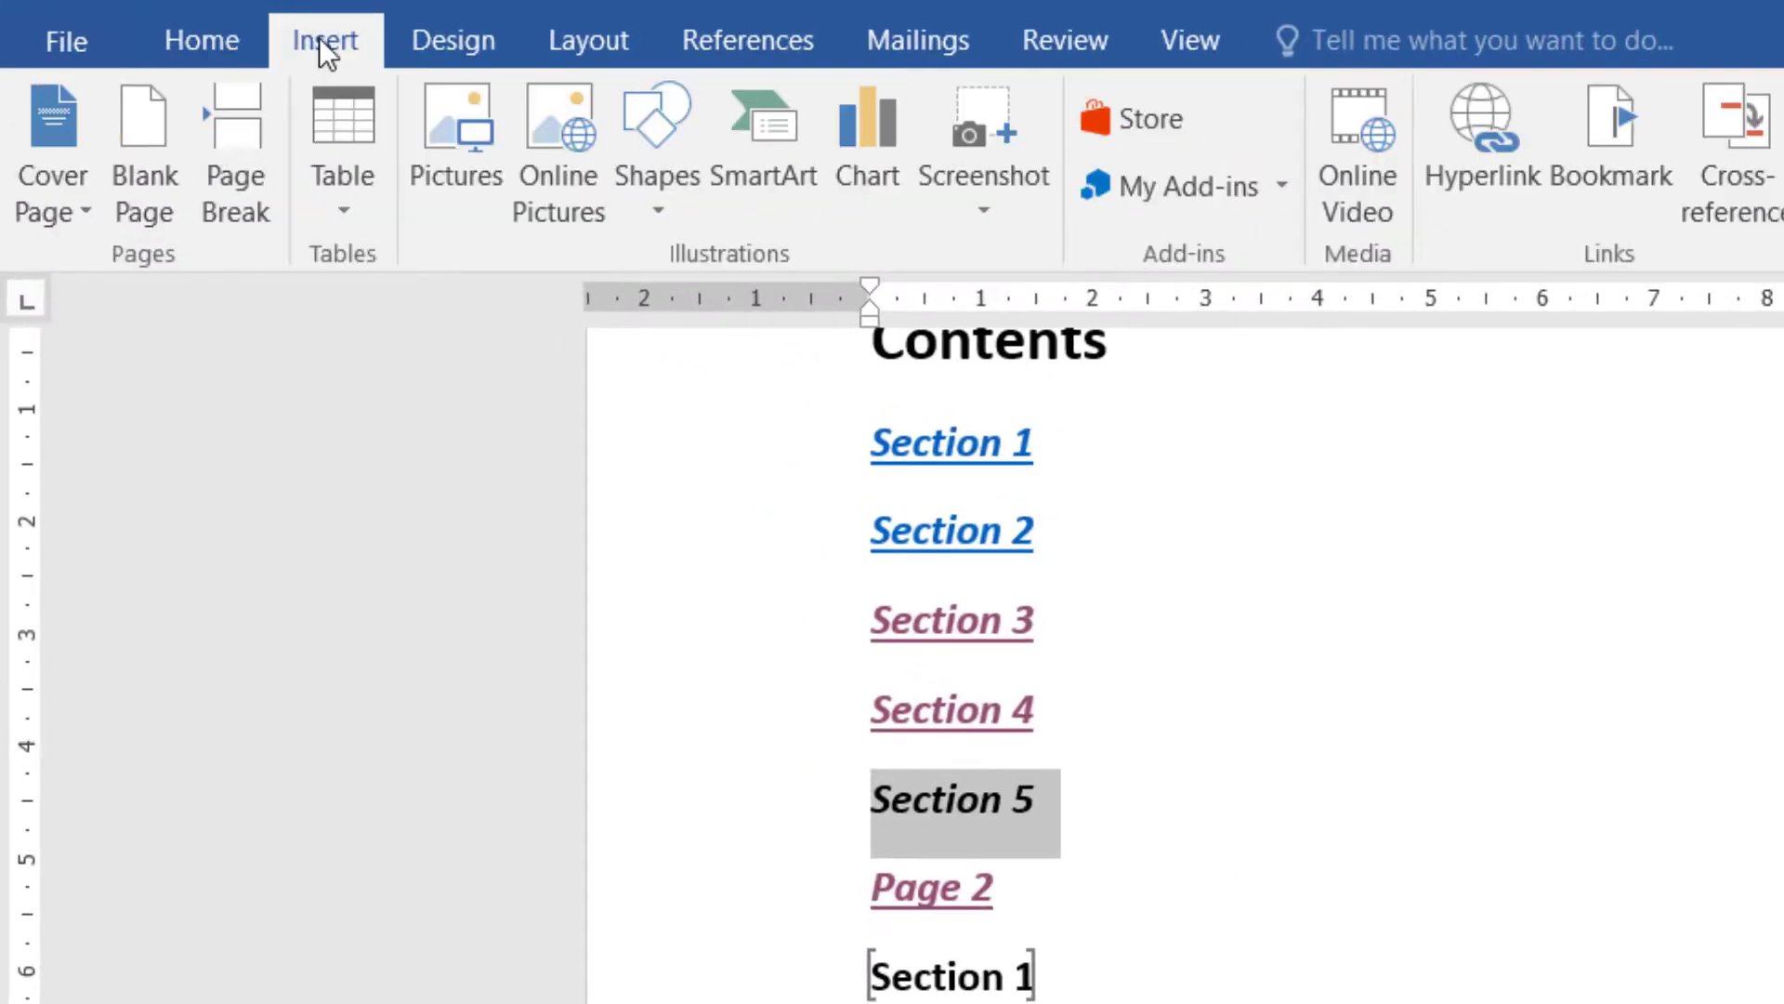
Hyperlink the Section 5 Contents entry to the sec5 bookmark in Place in This Document
click(320, 37)
click(1334, 216)
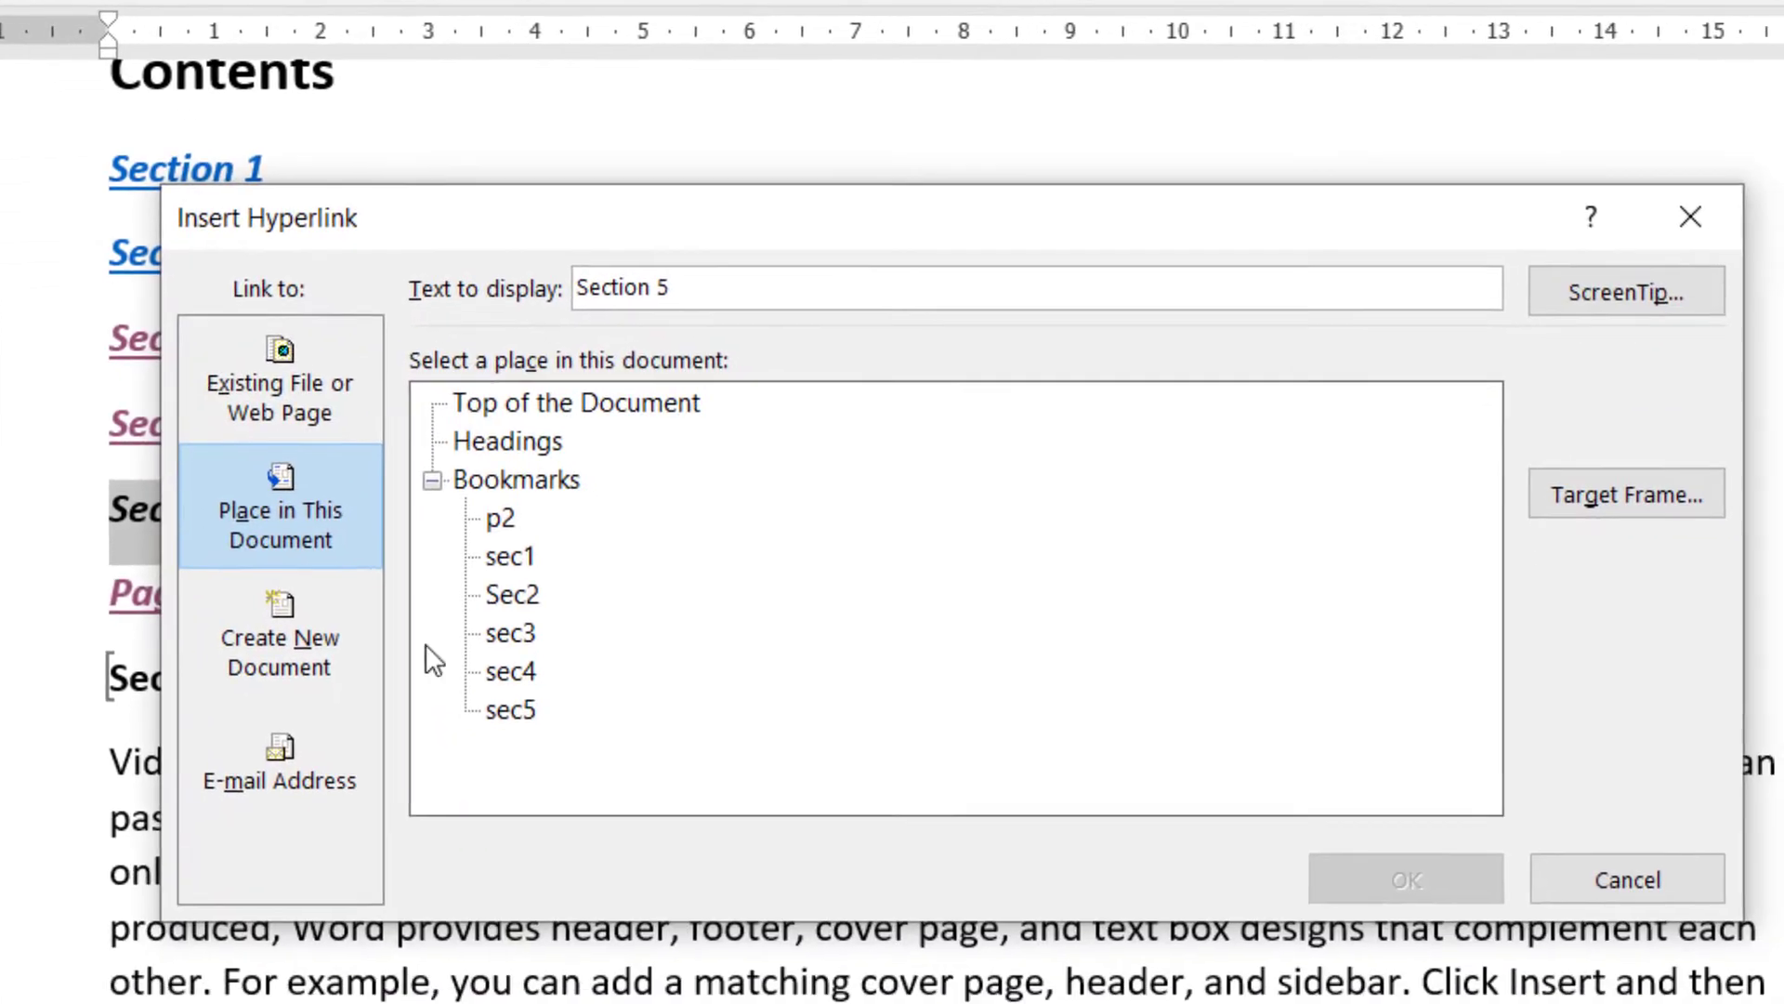
key(End)
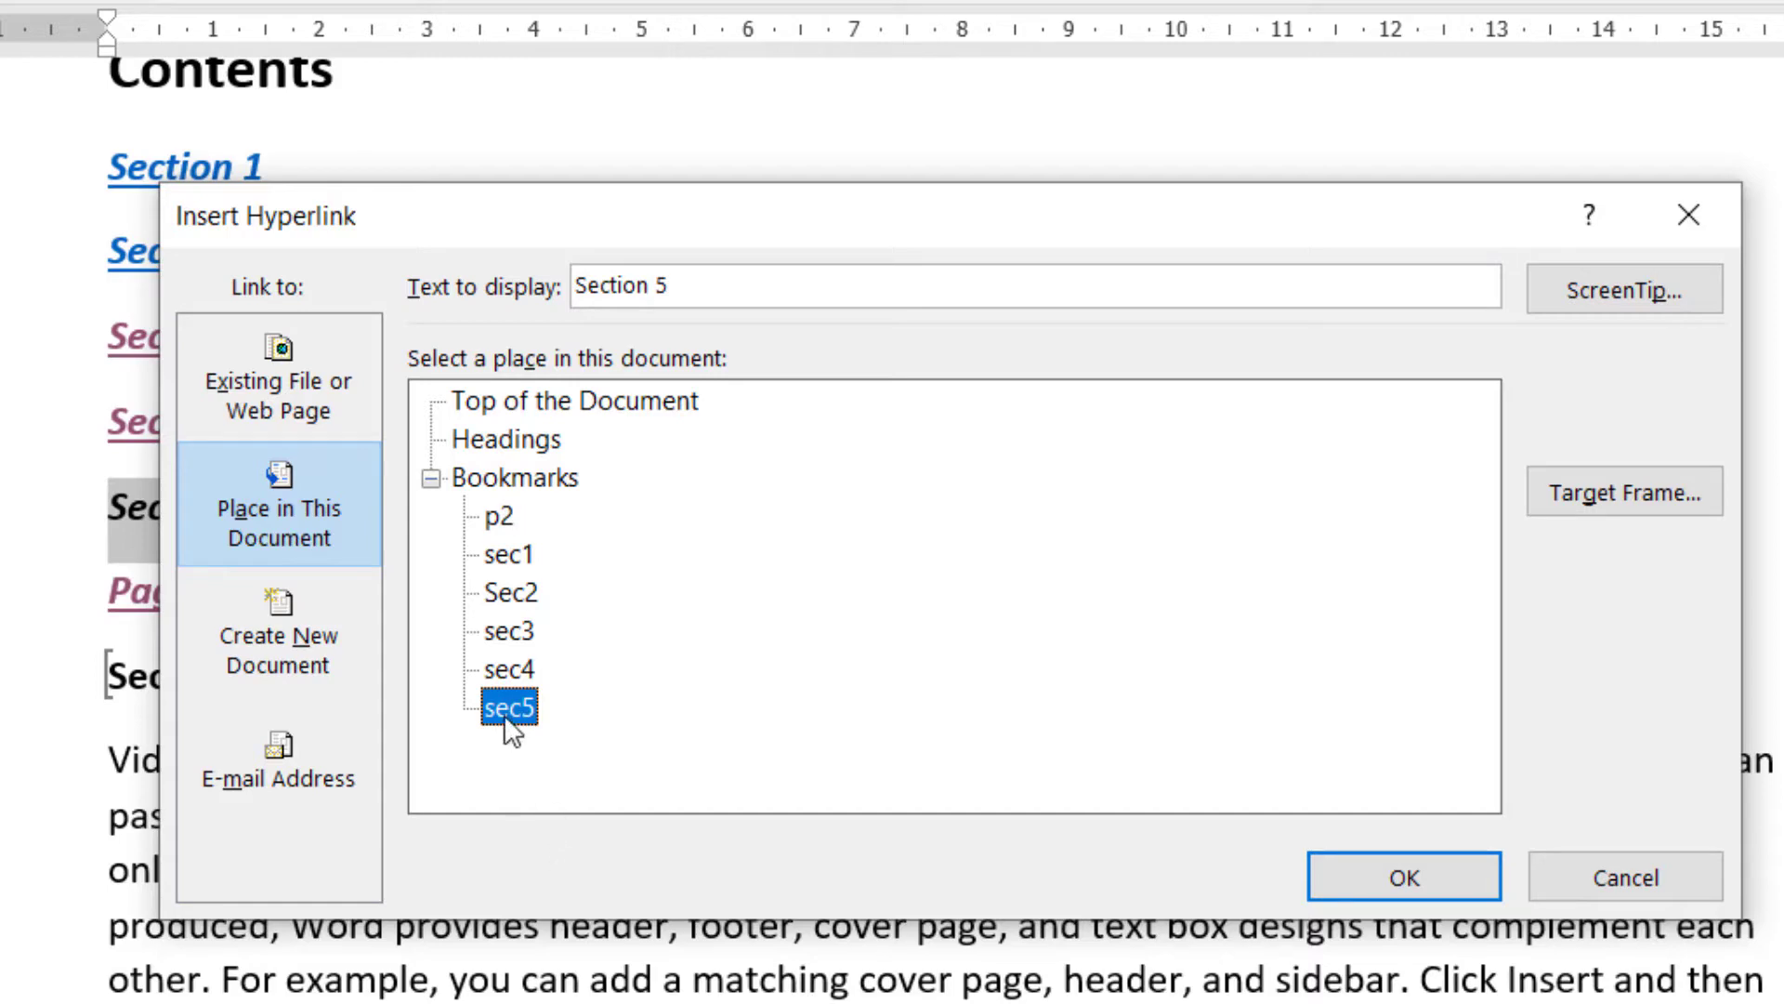
click(1425, 882)
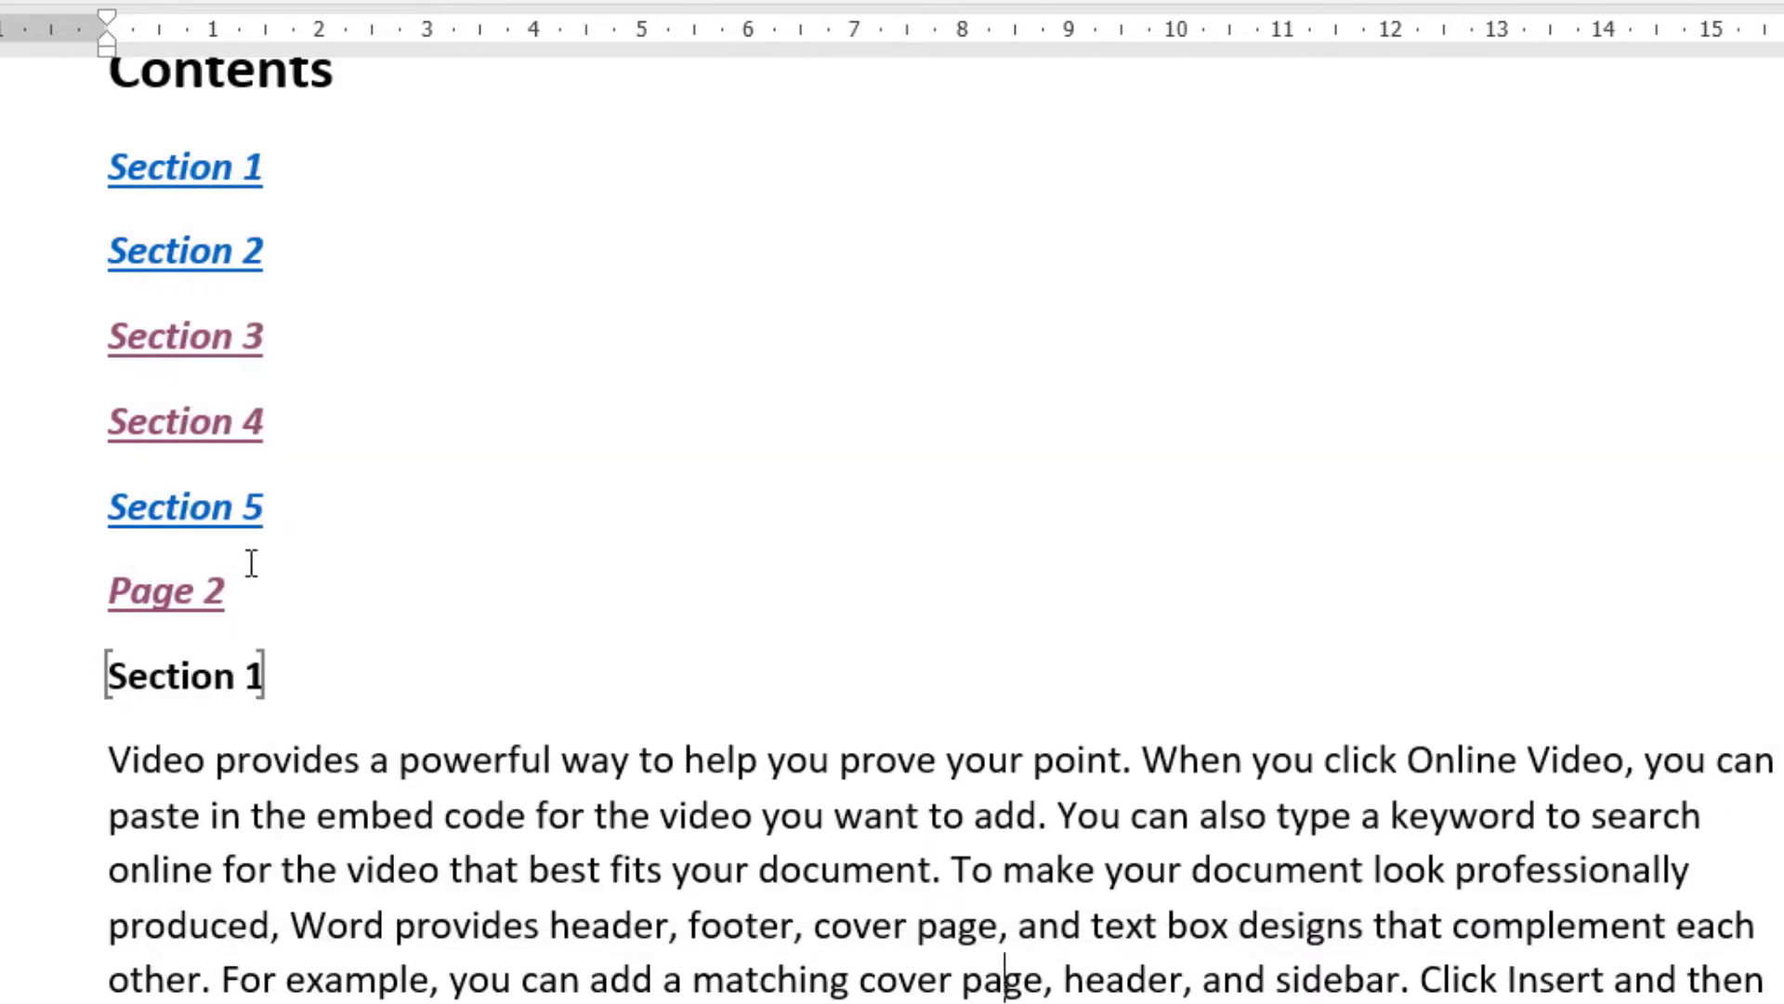
mouse_move(198, 513)
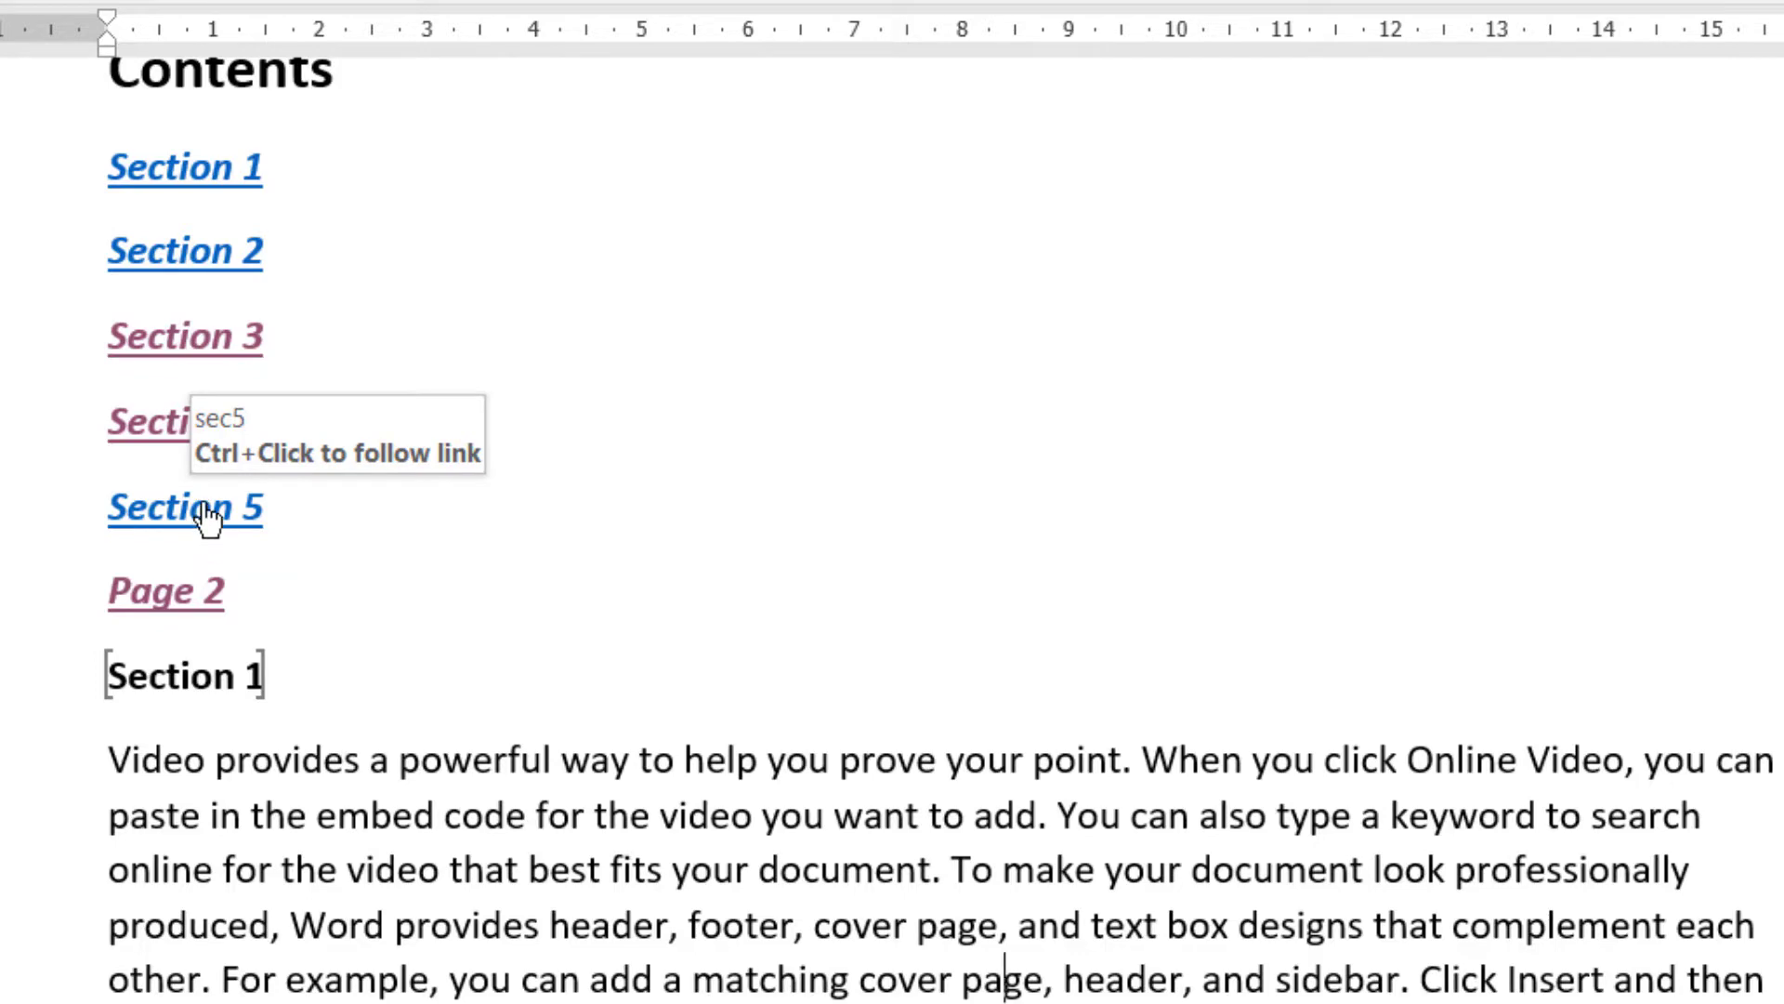
ctrl+click(209, 518)
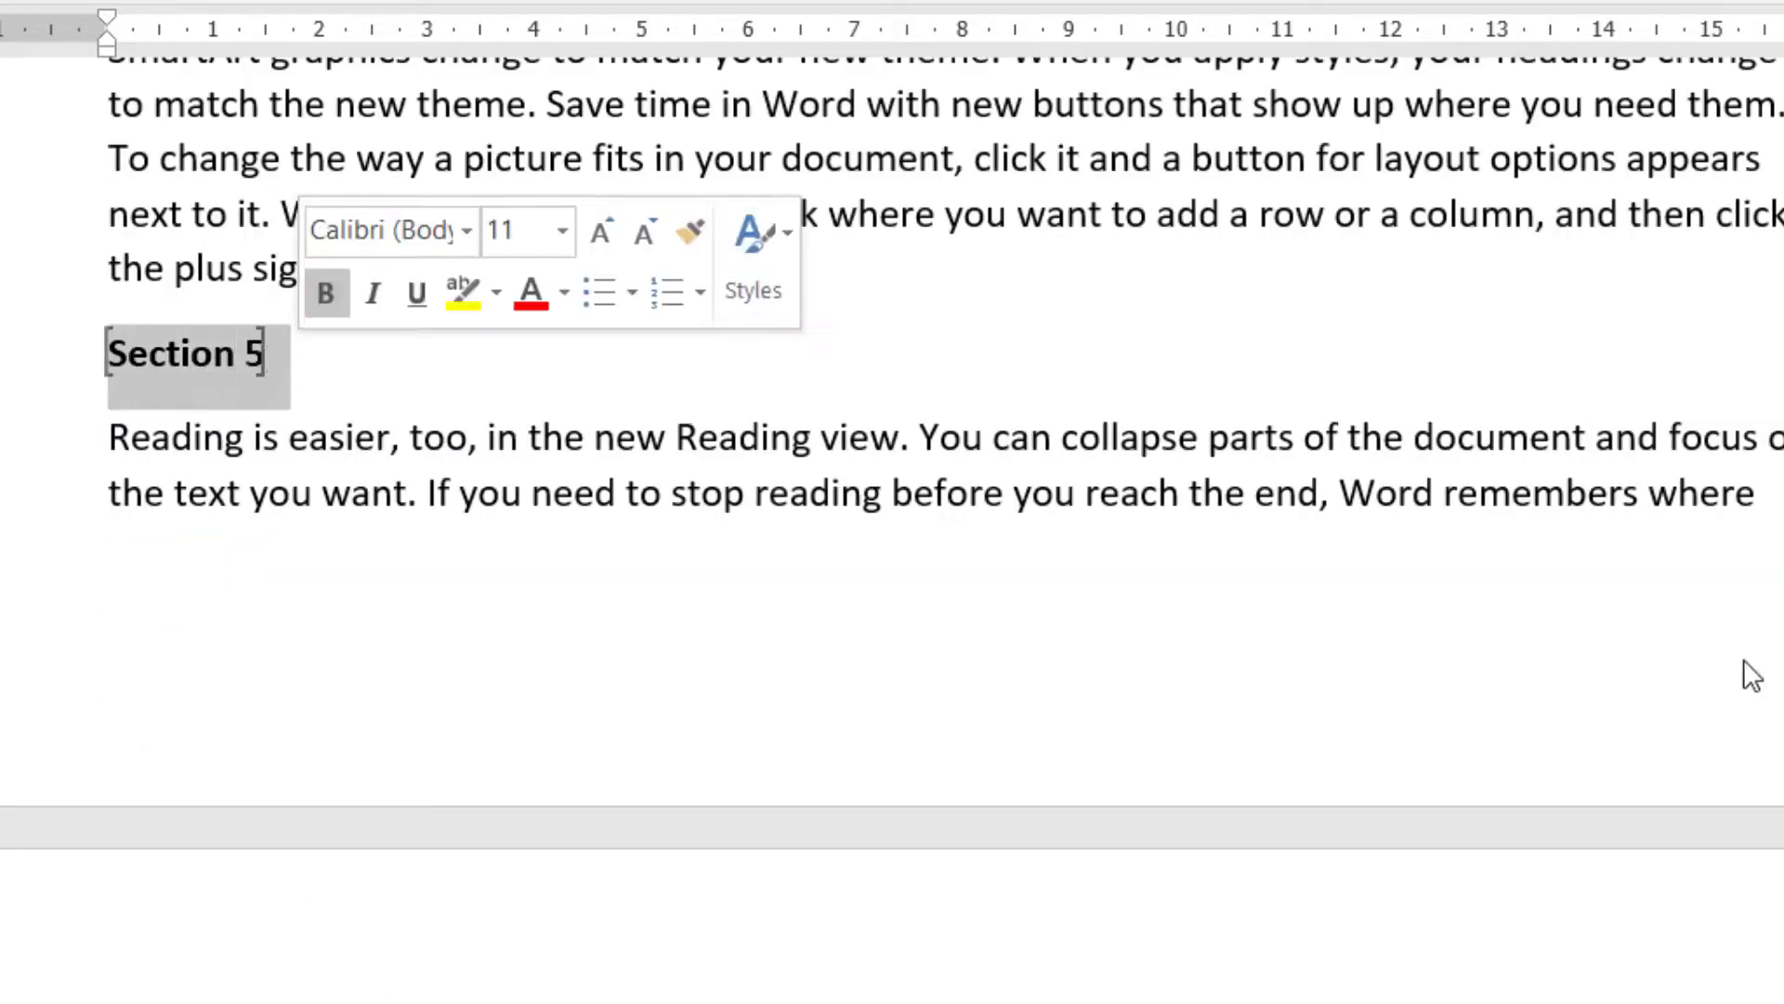
key(alt+Left)
scroll(875, 556, down, 2)
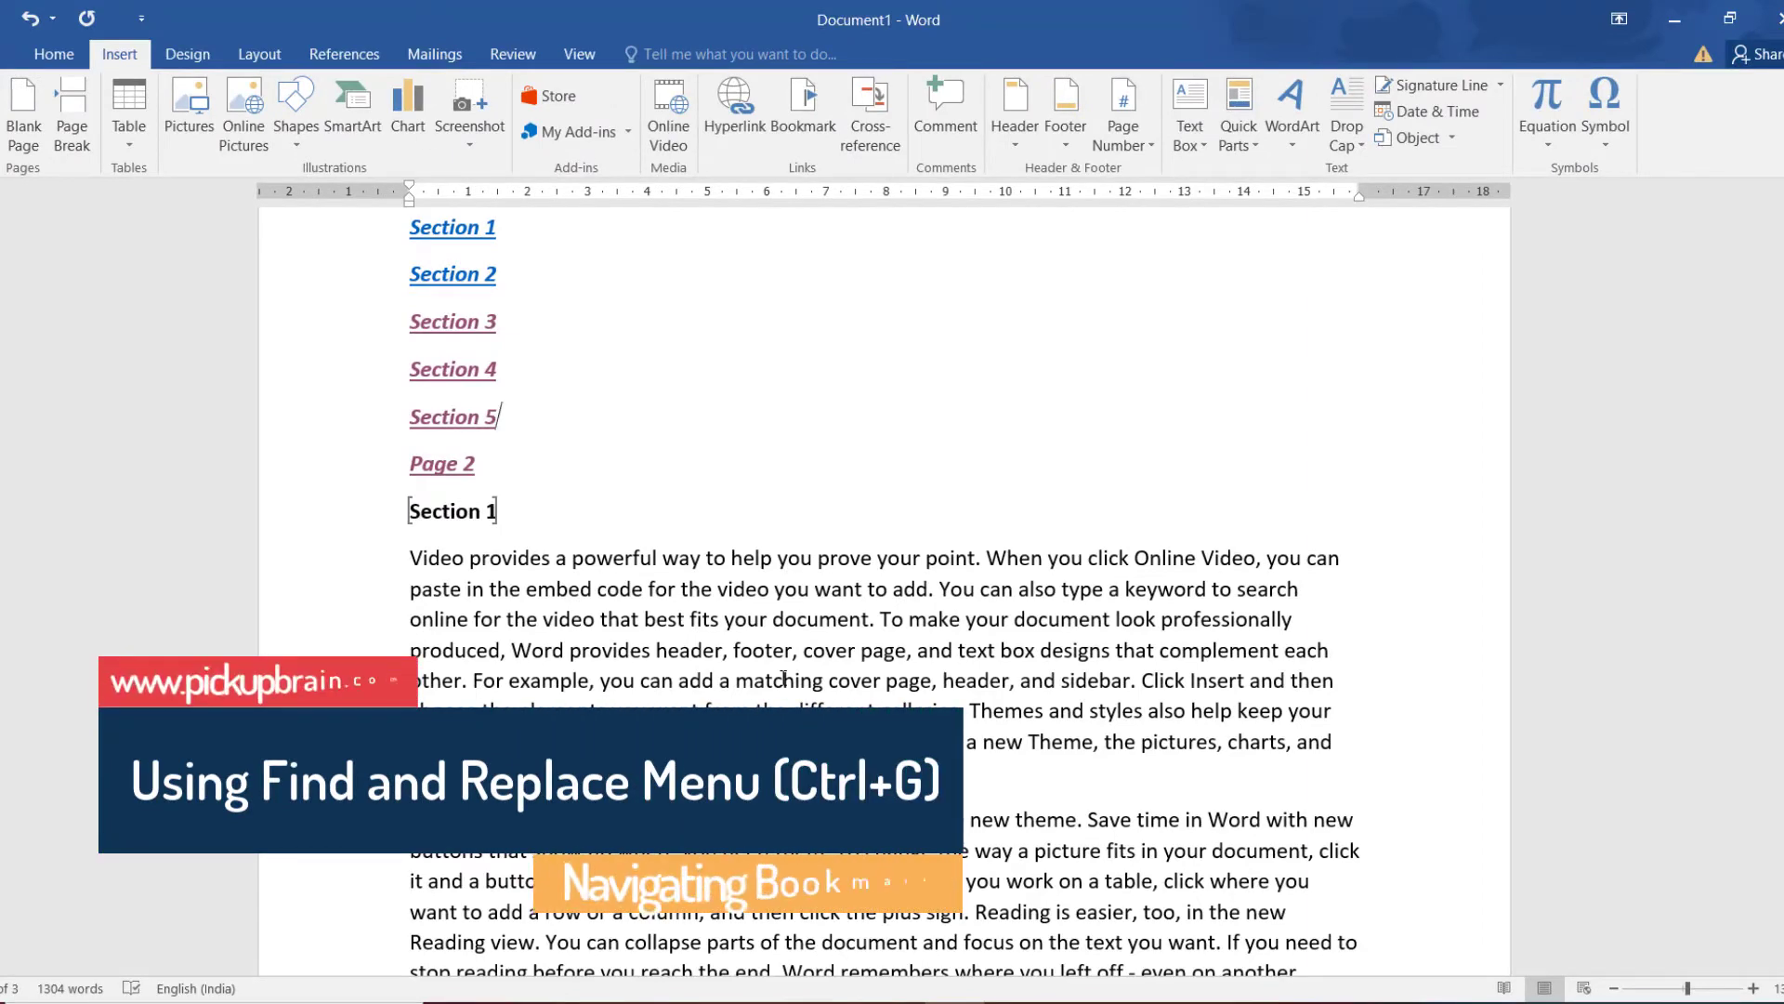
Jump to the Section 2 heading using Go To with the Sec2 bookmark
key(ctrl+g)
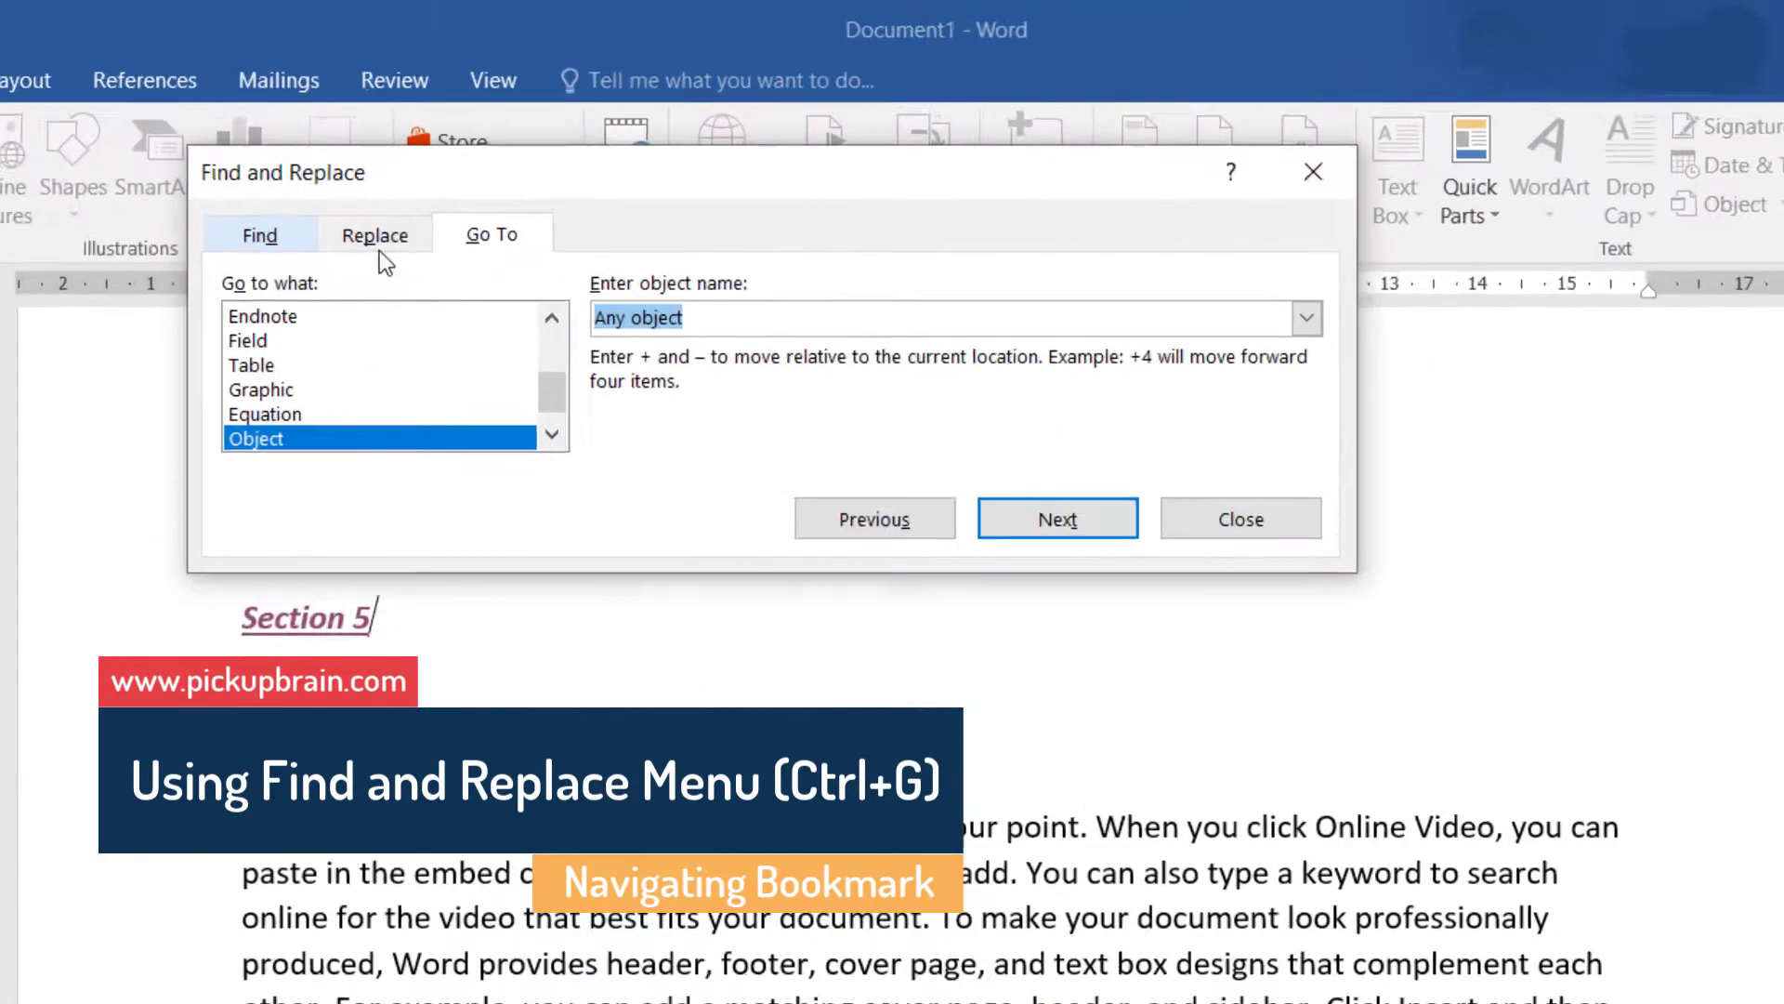
click(574, 164)
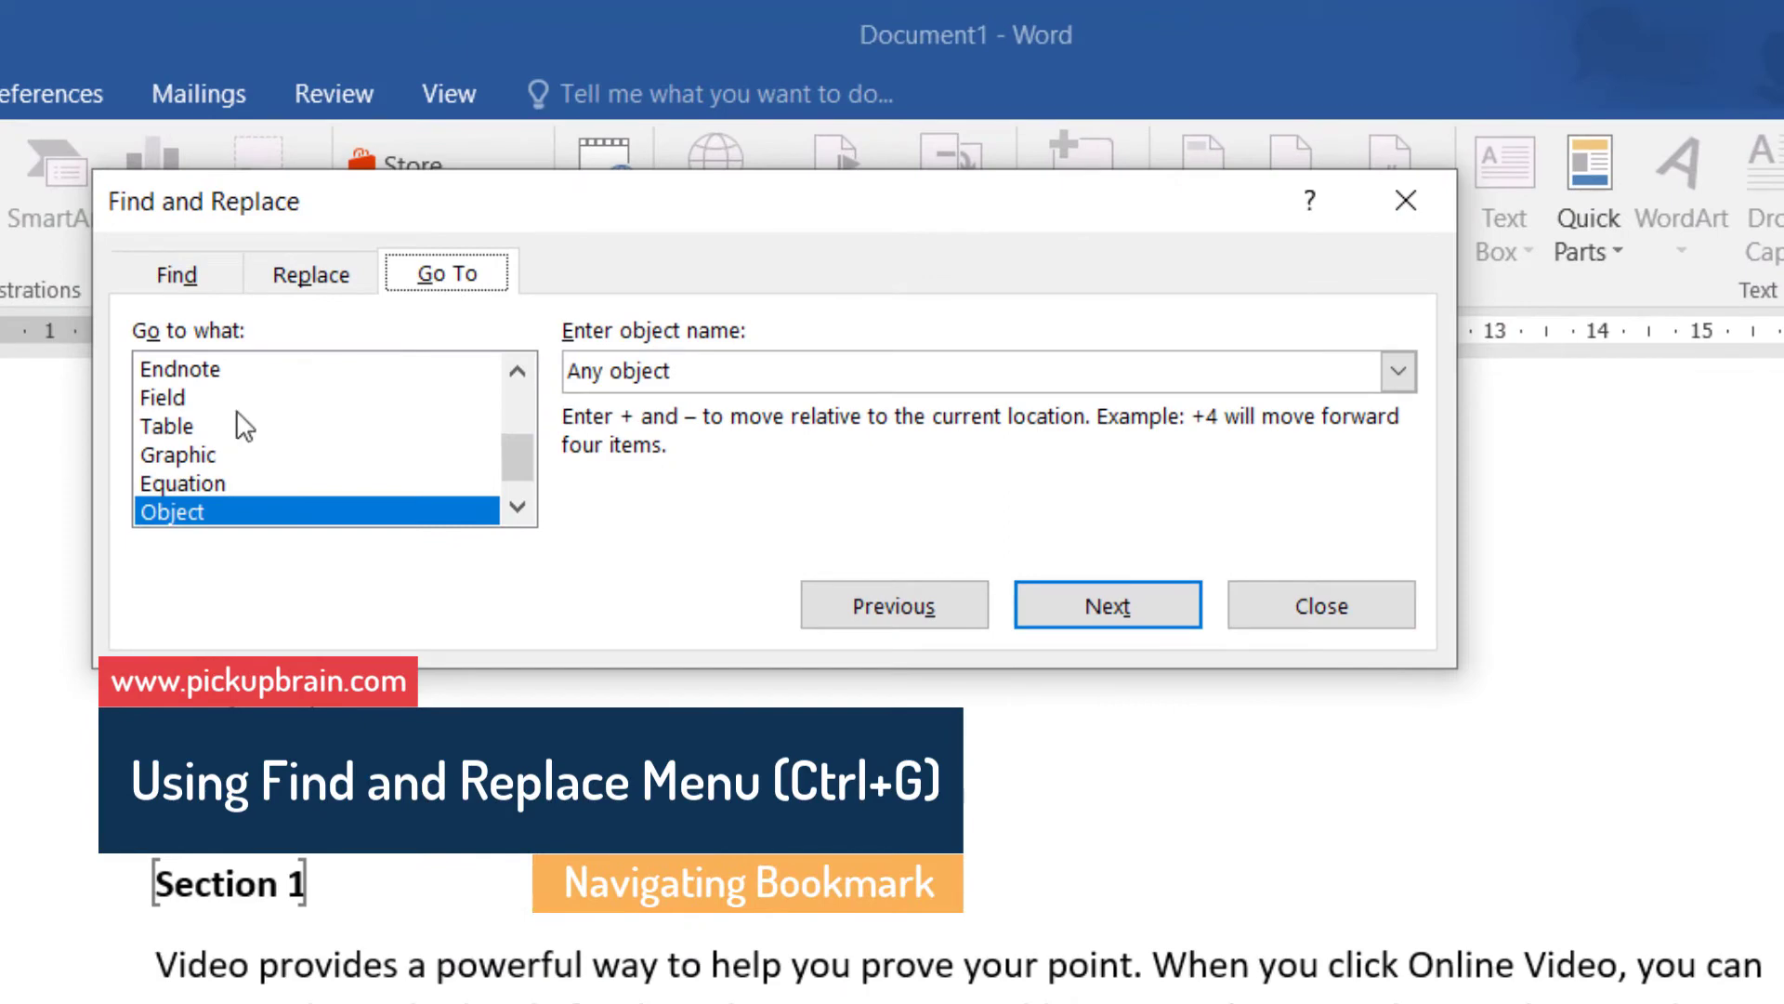
scroll(494, 482, up, 2)
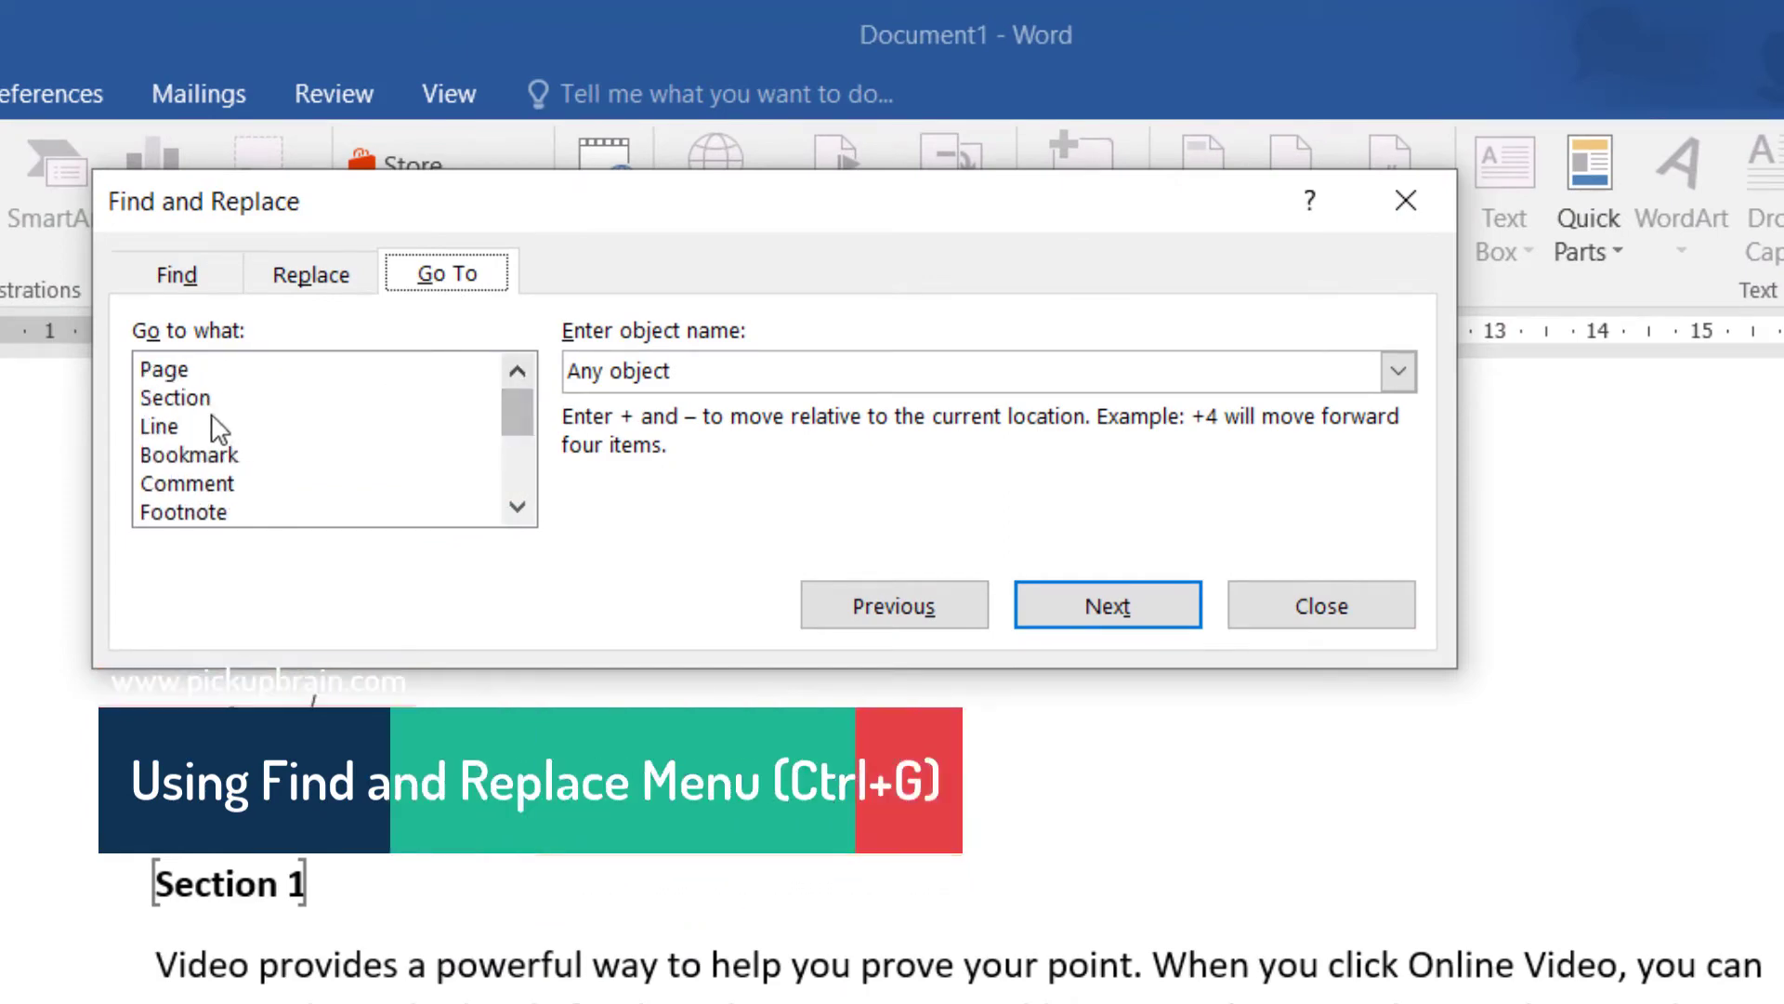
click(205, 457)
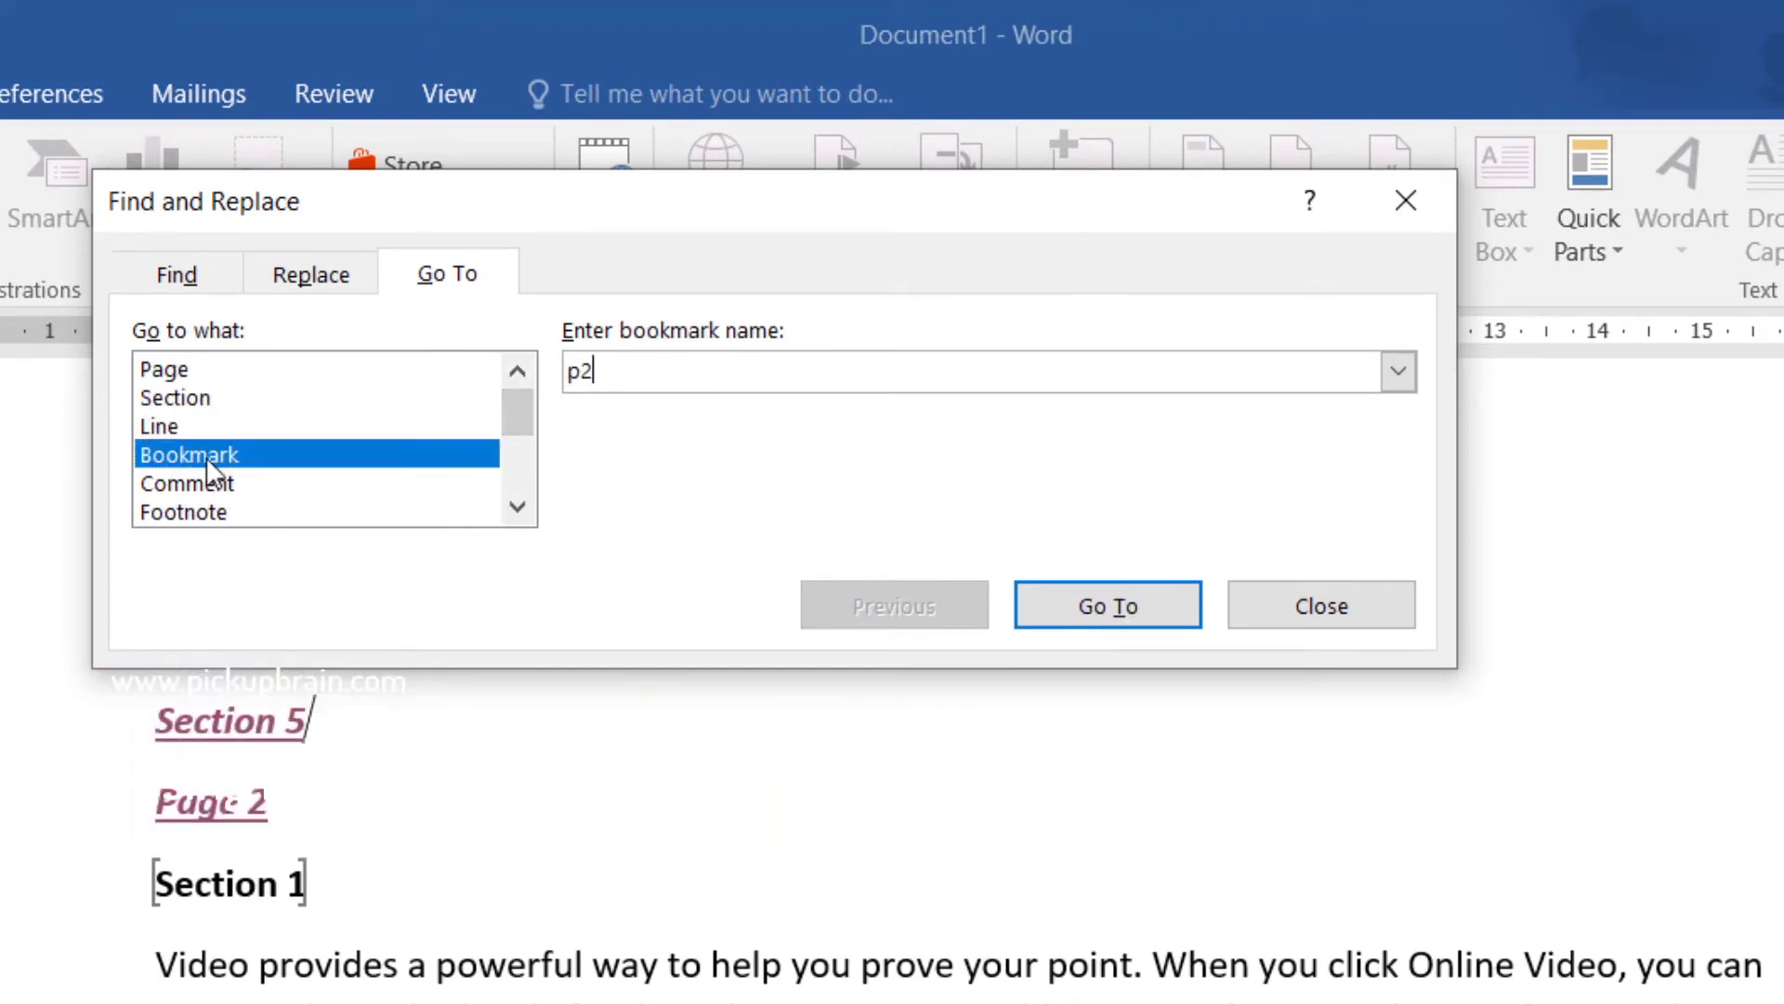
click(1398, 372)
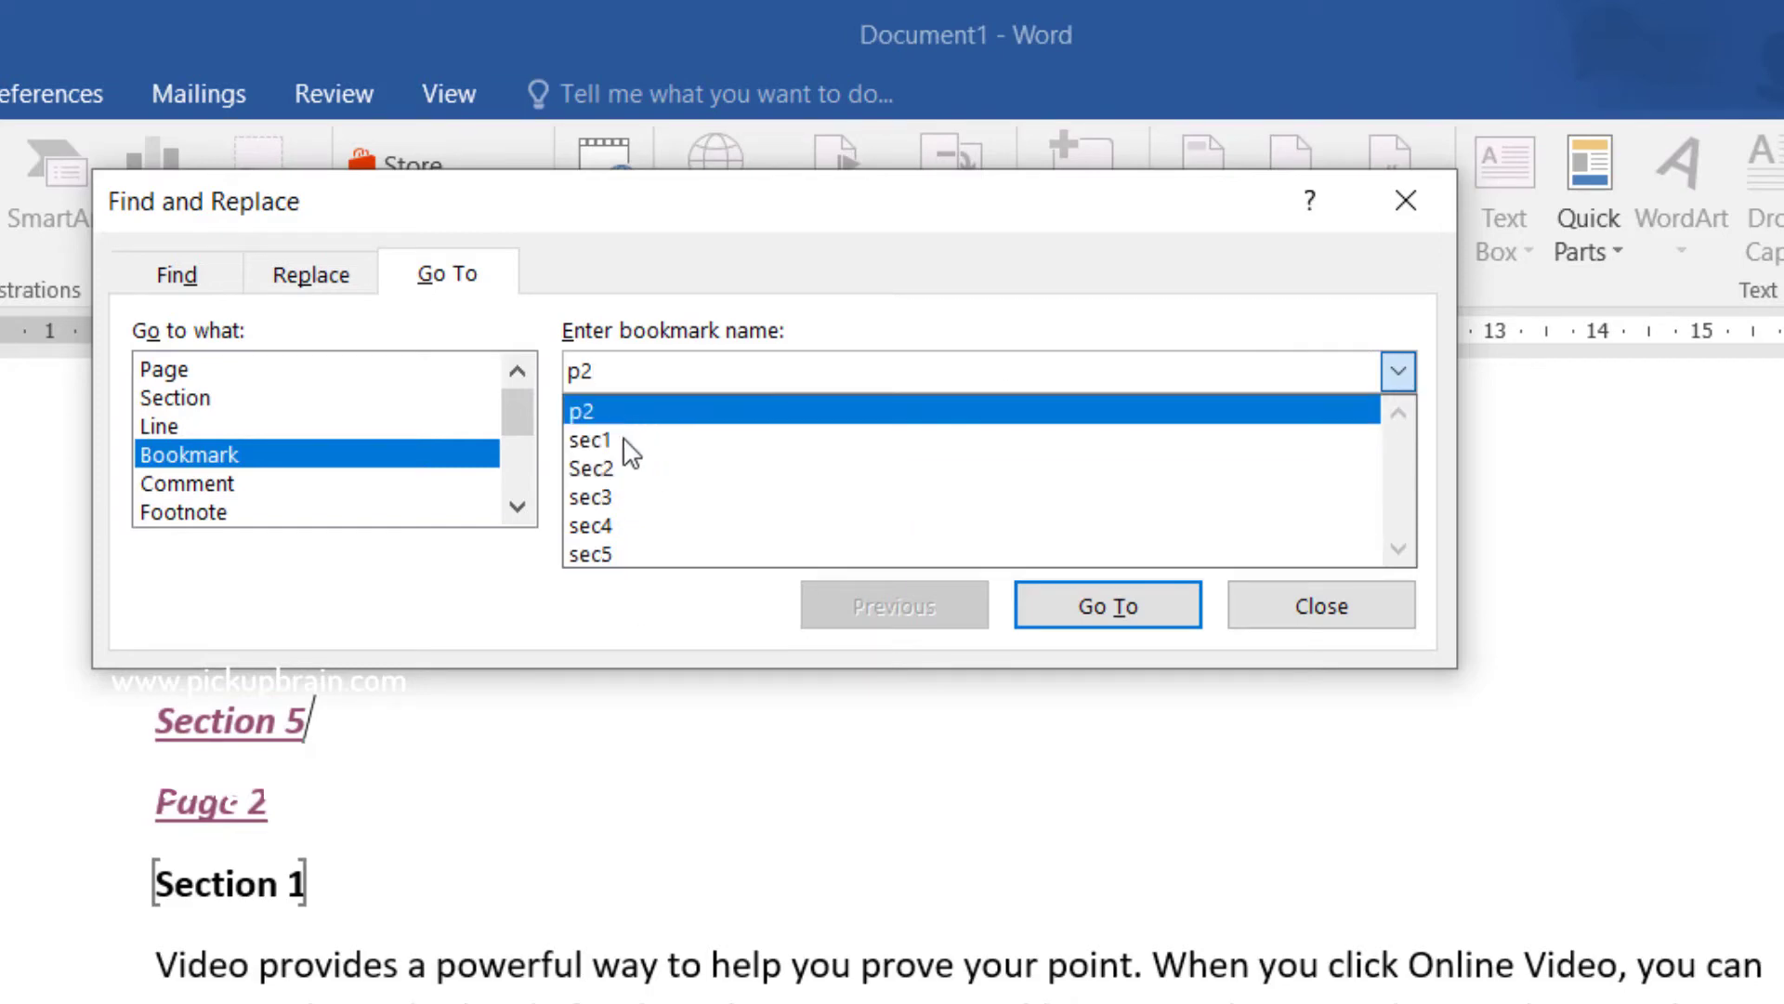
click(621, 478)
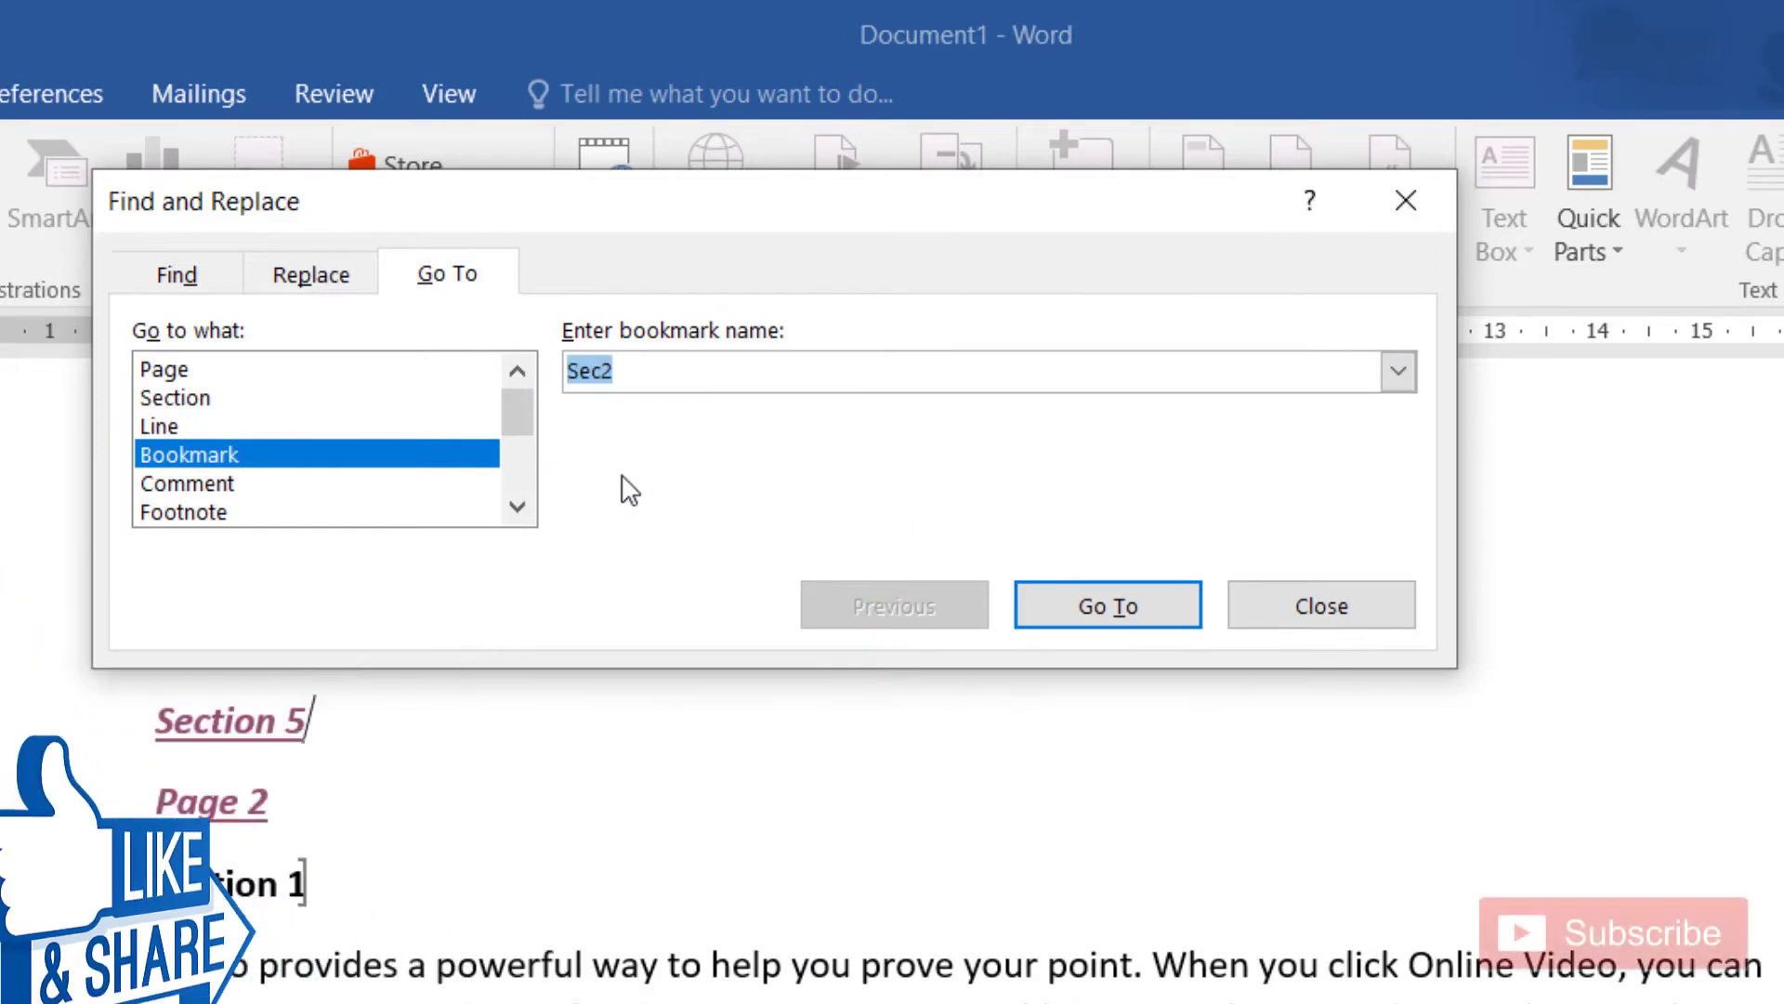
click(1120, 609)
click(1322, 606)
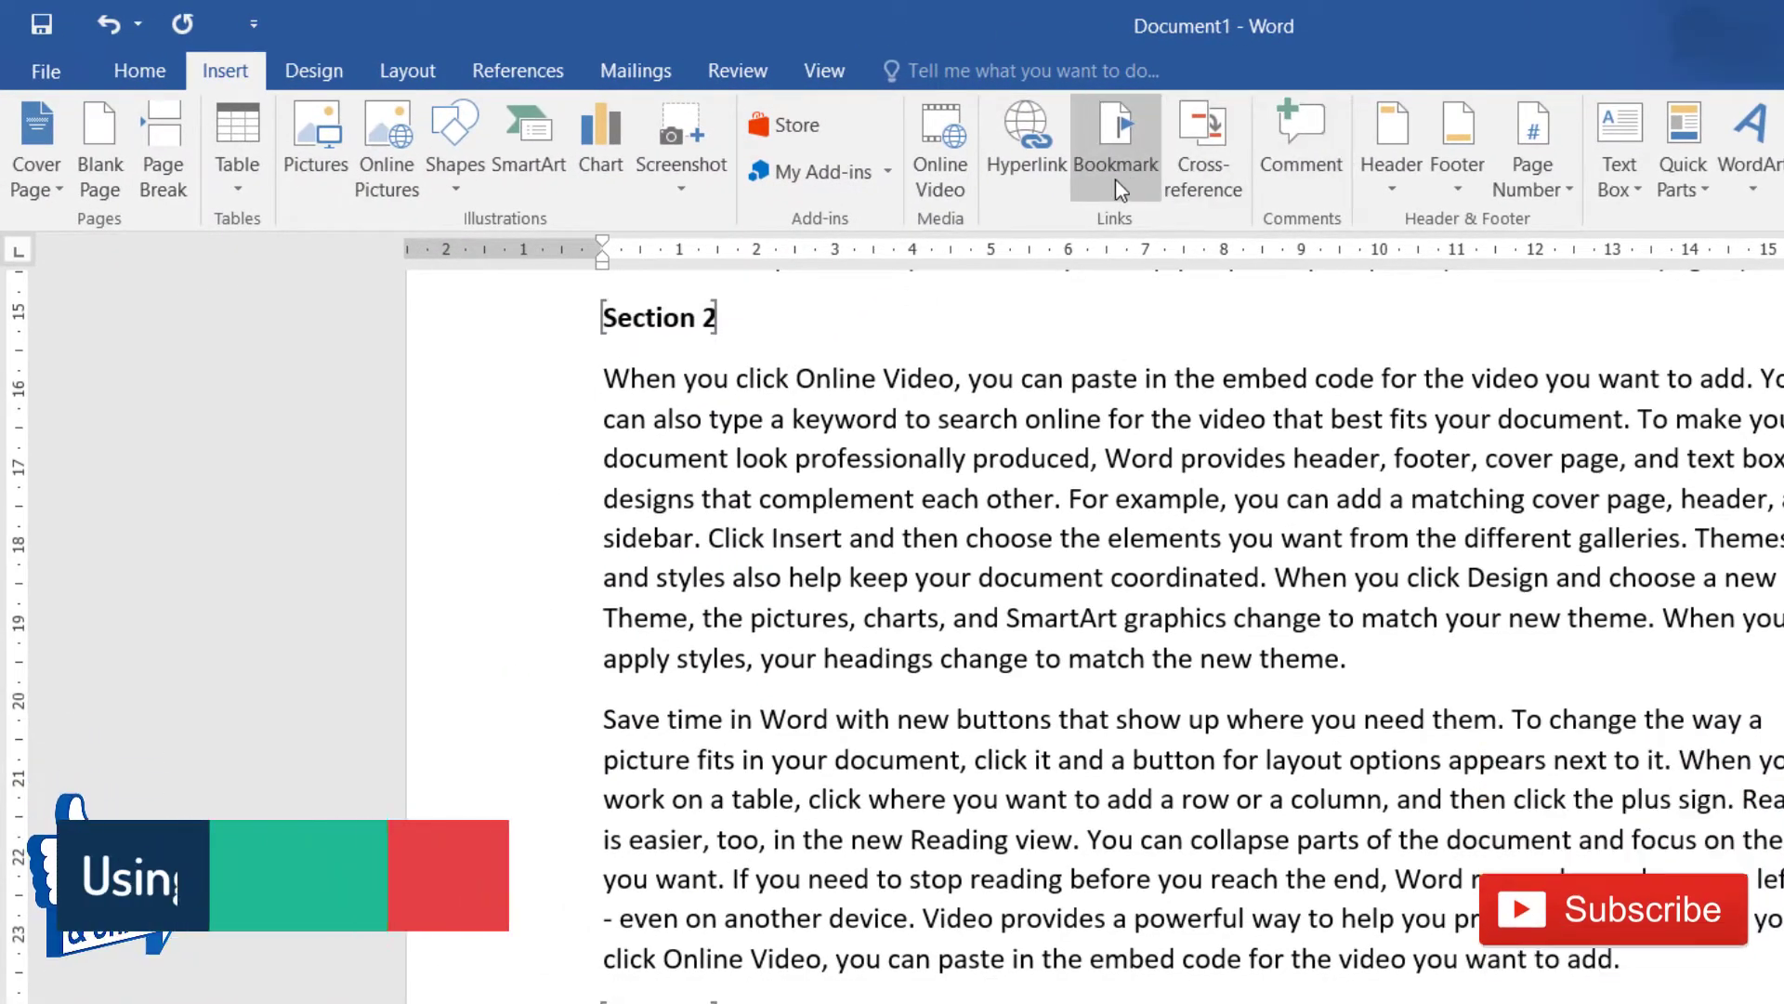
Go to the sec4 bookmark from the Bookmark list, then reopen the list with Ctrl+Shift+F5
click(1115, 179)
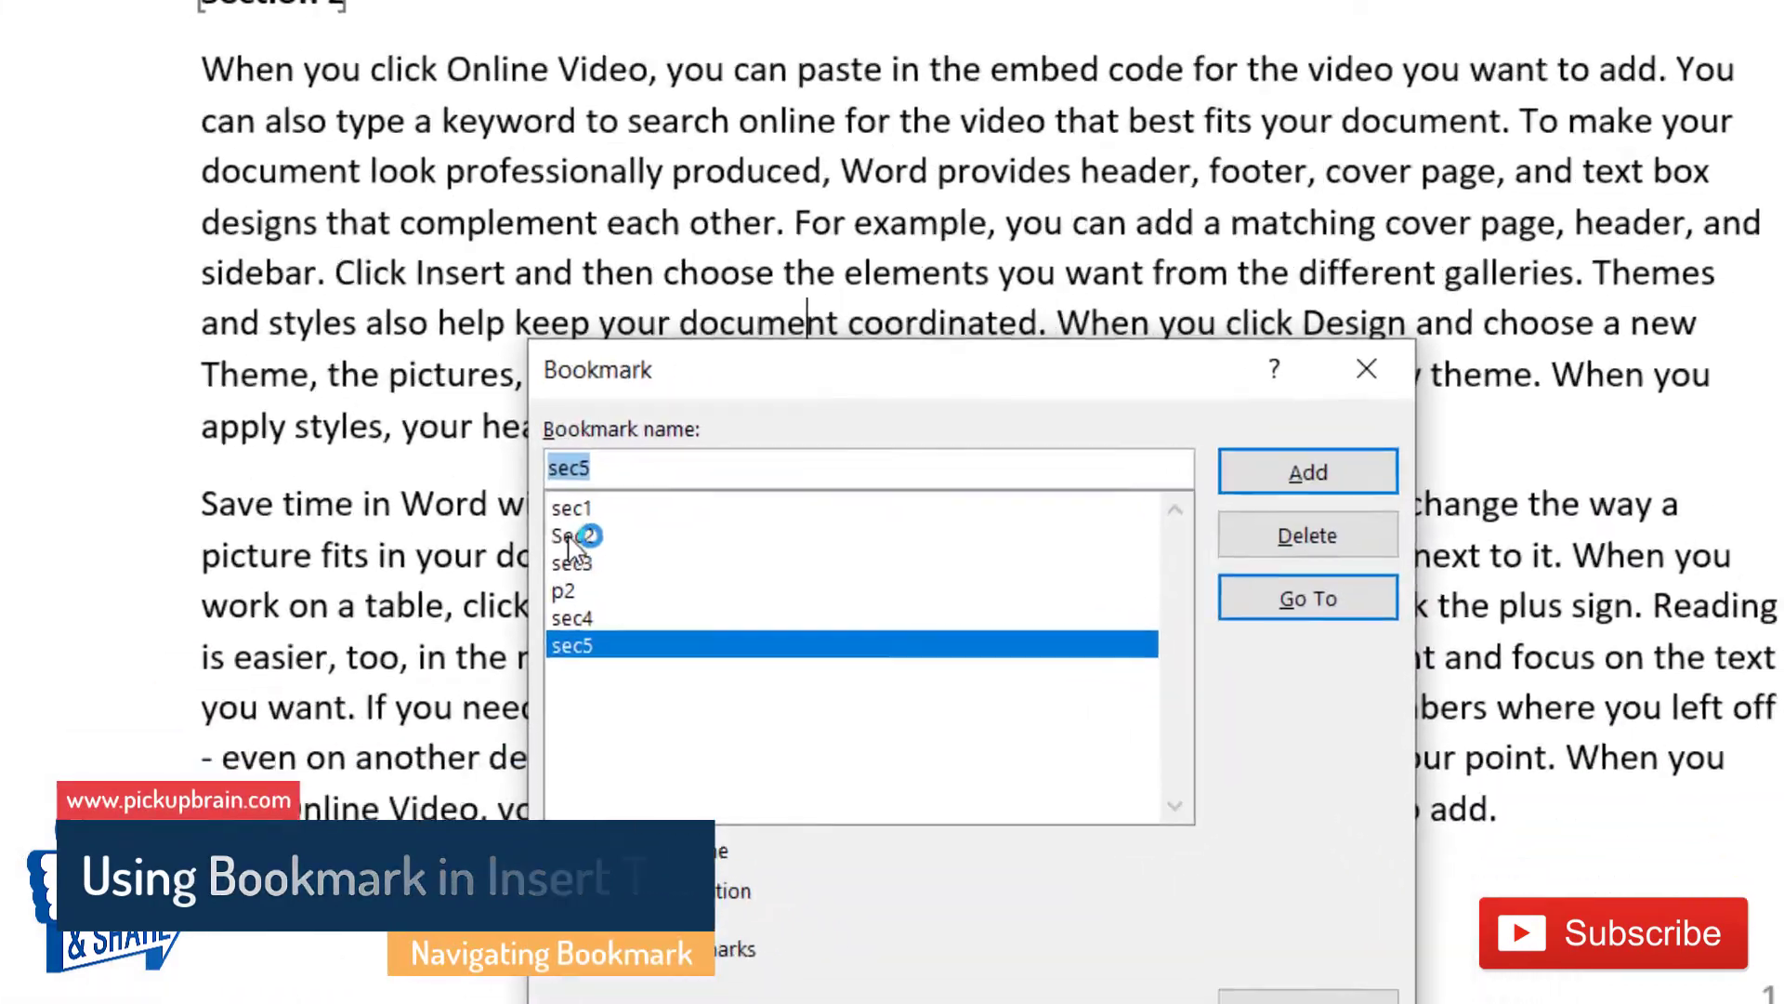
click(891, 745)
click(260, 427)
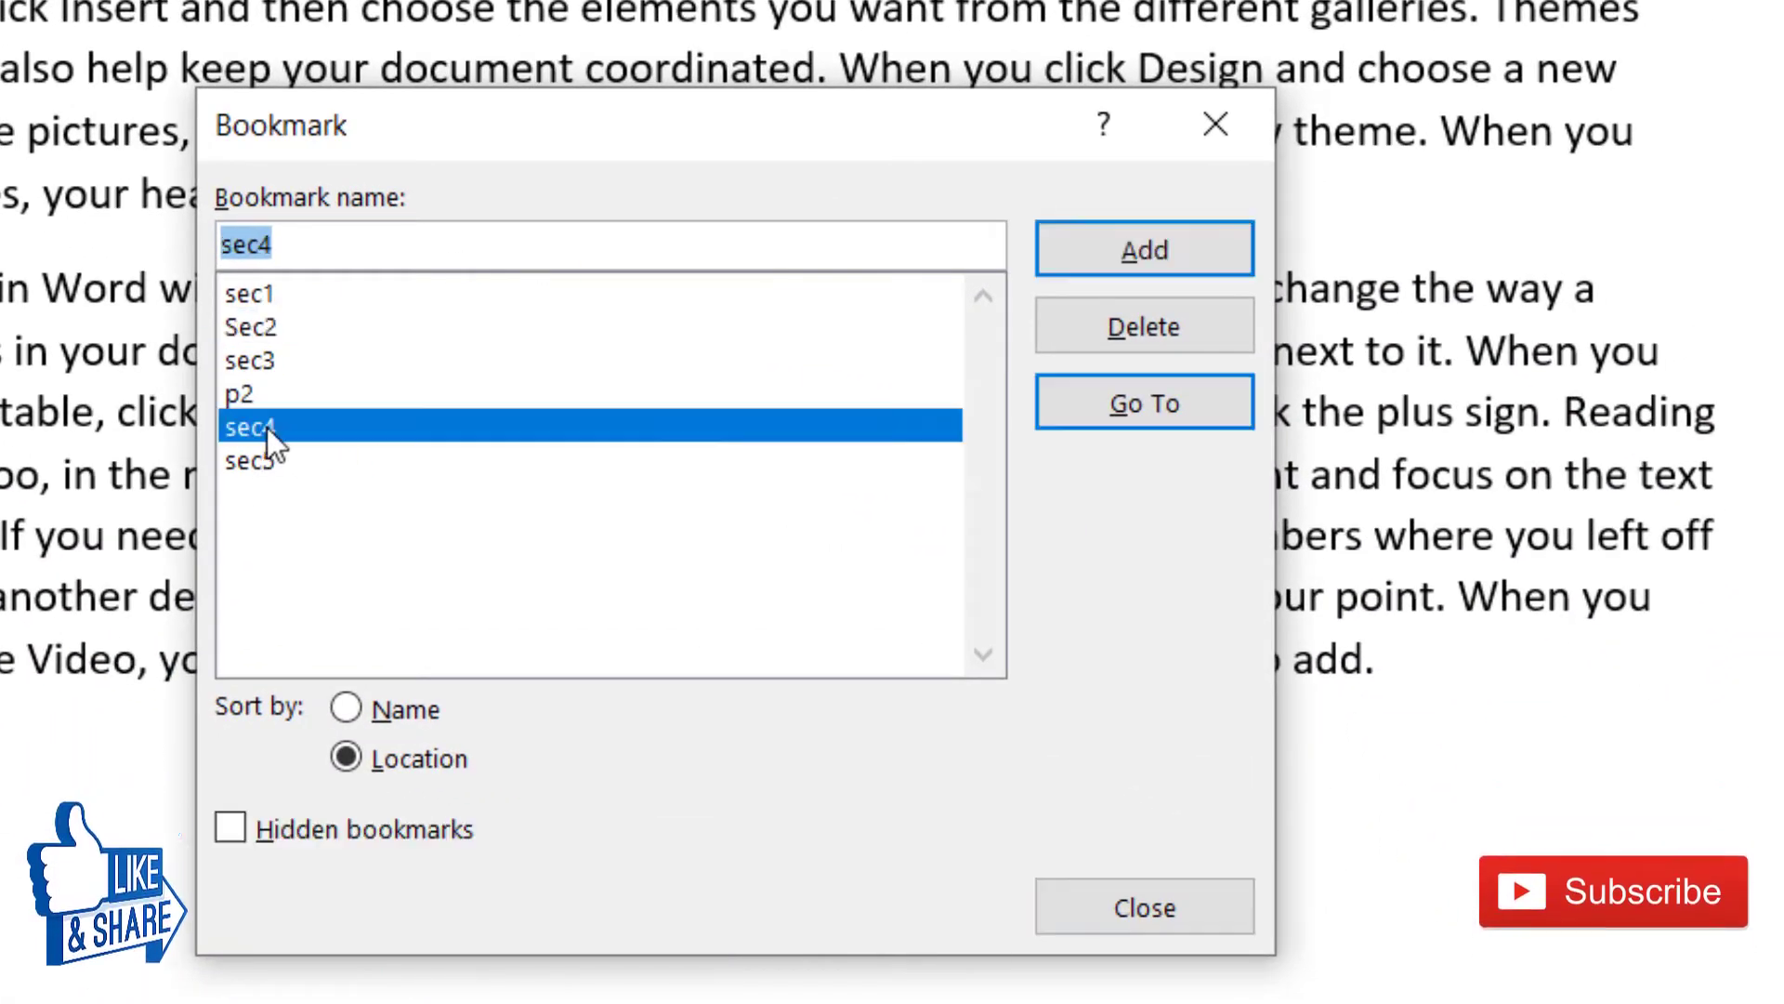
click(1143, 418)
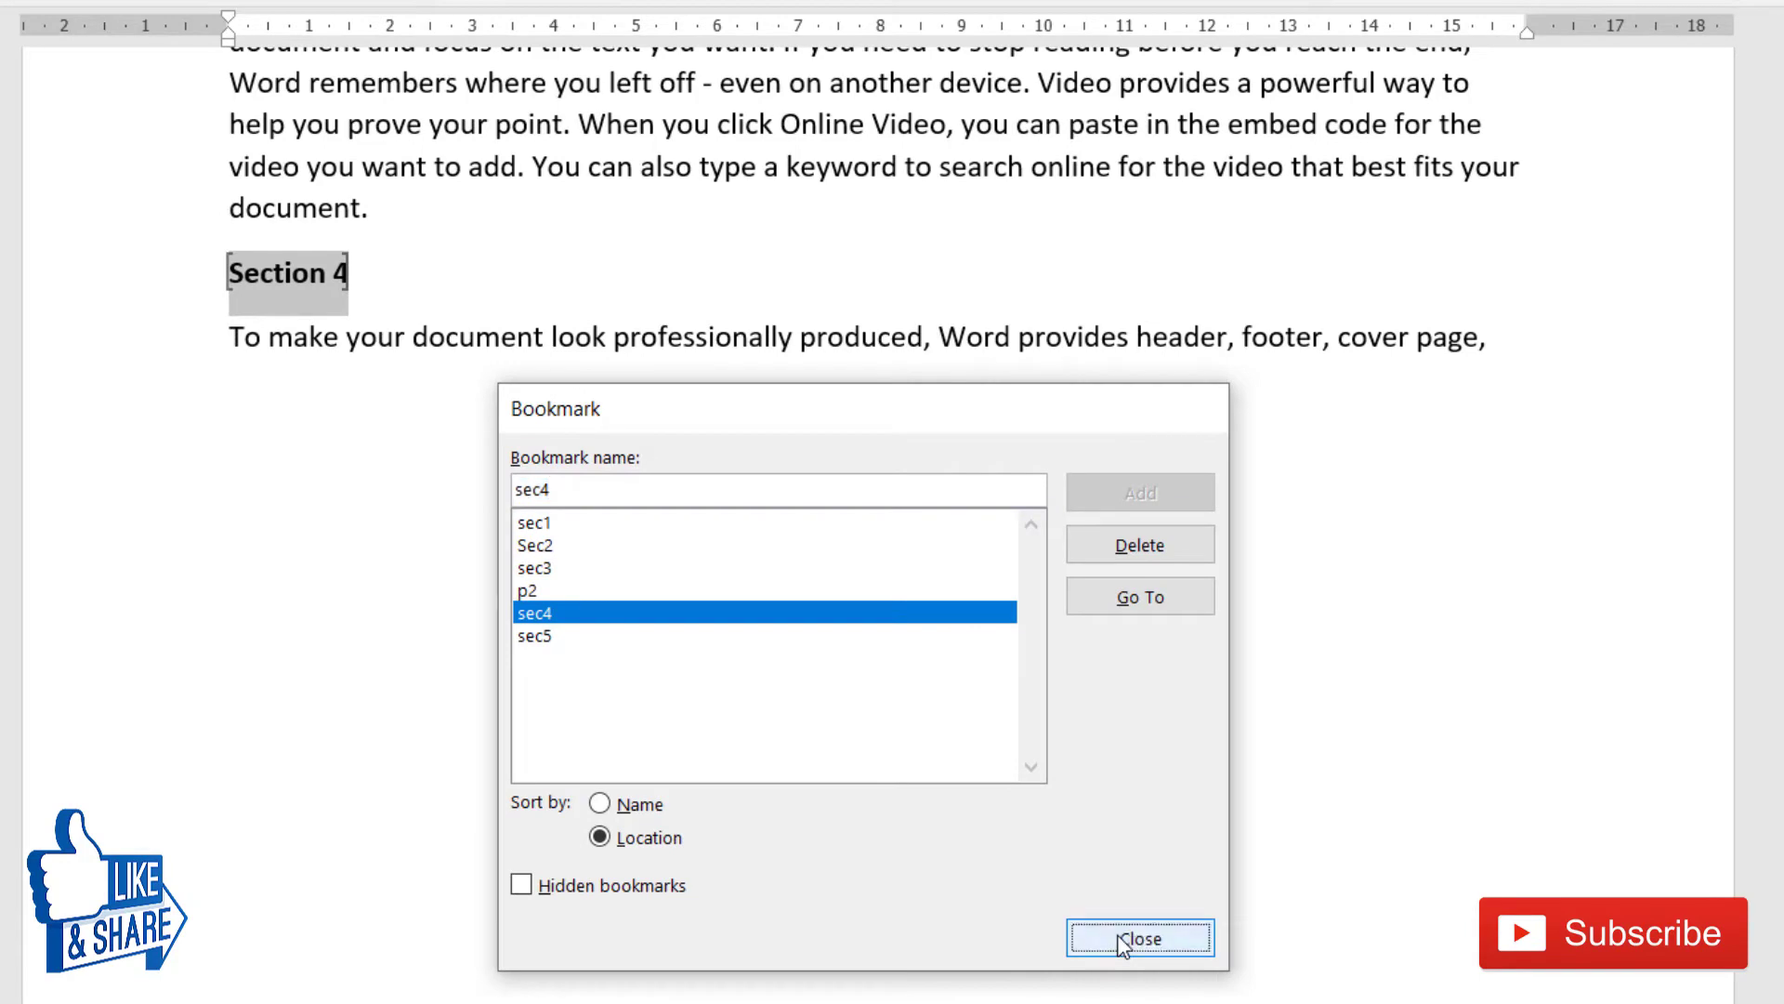
click(1123, 941)
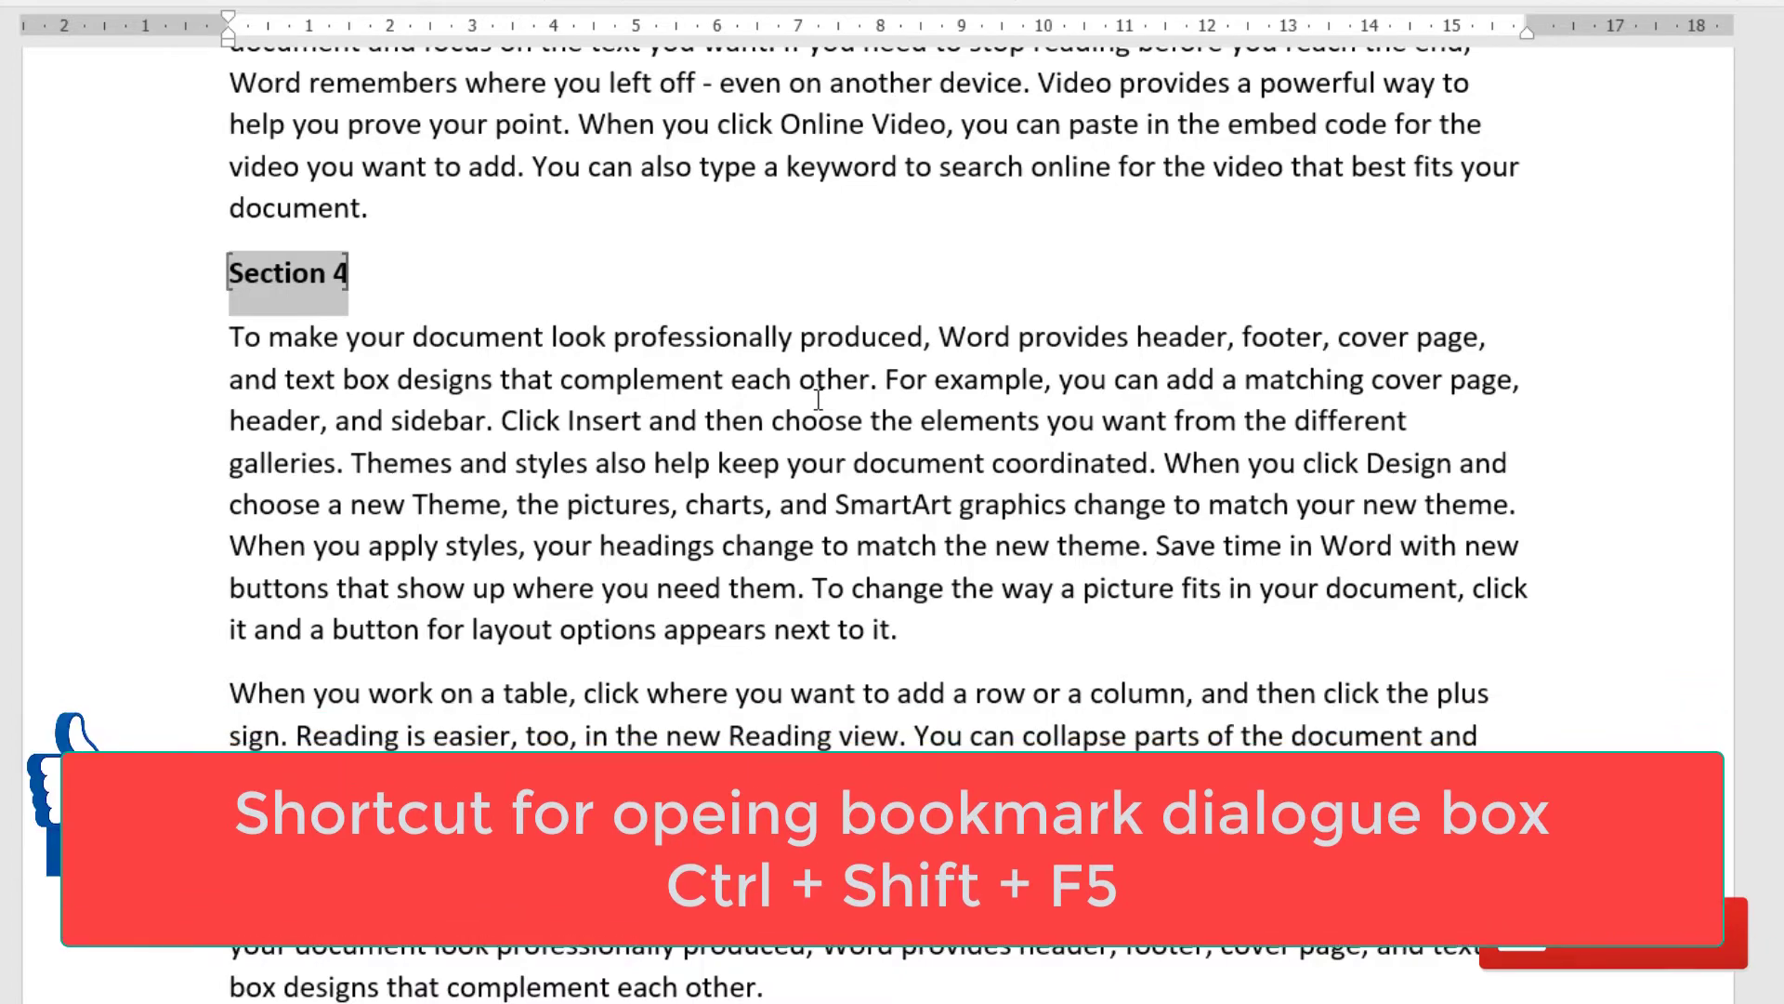
key(ctrl+shift+F5)
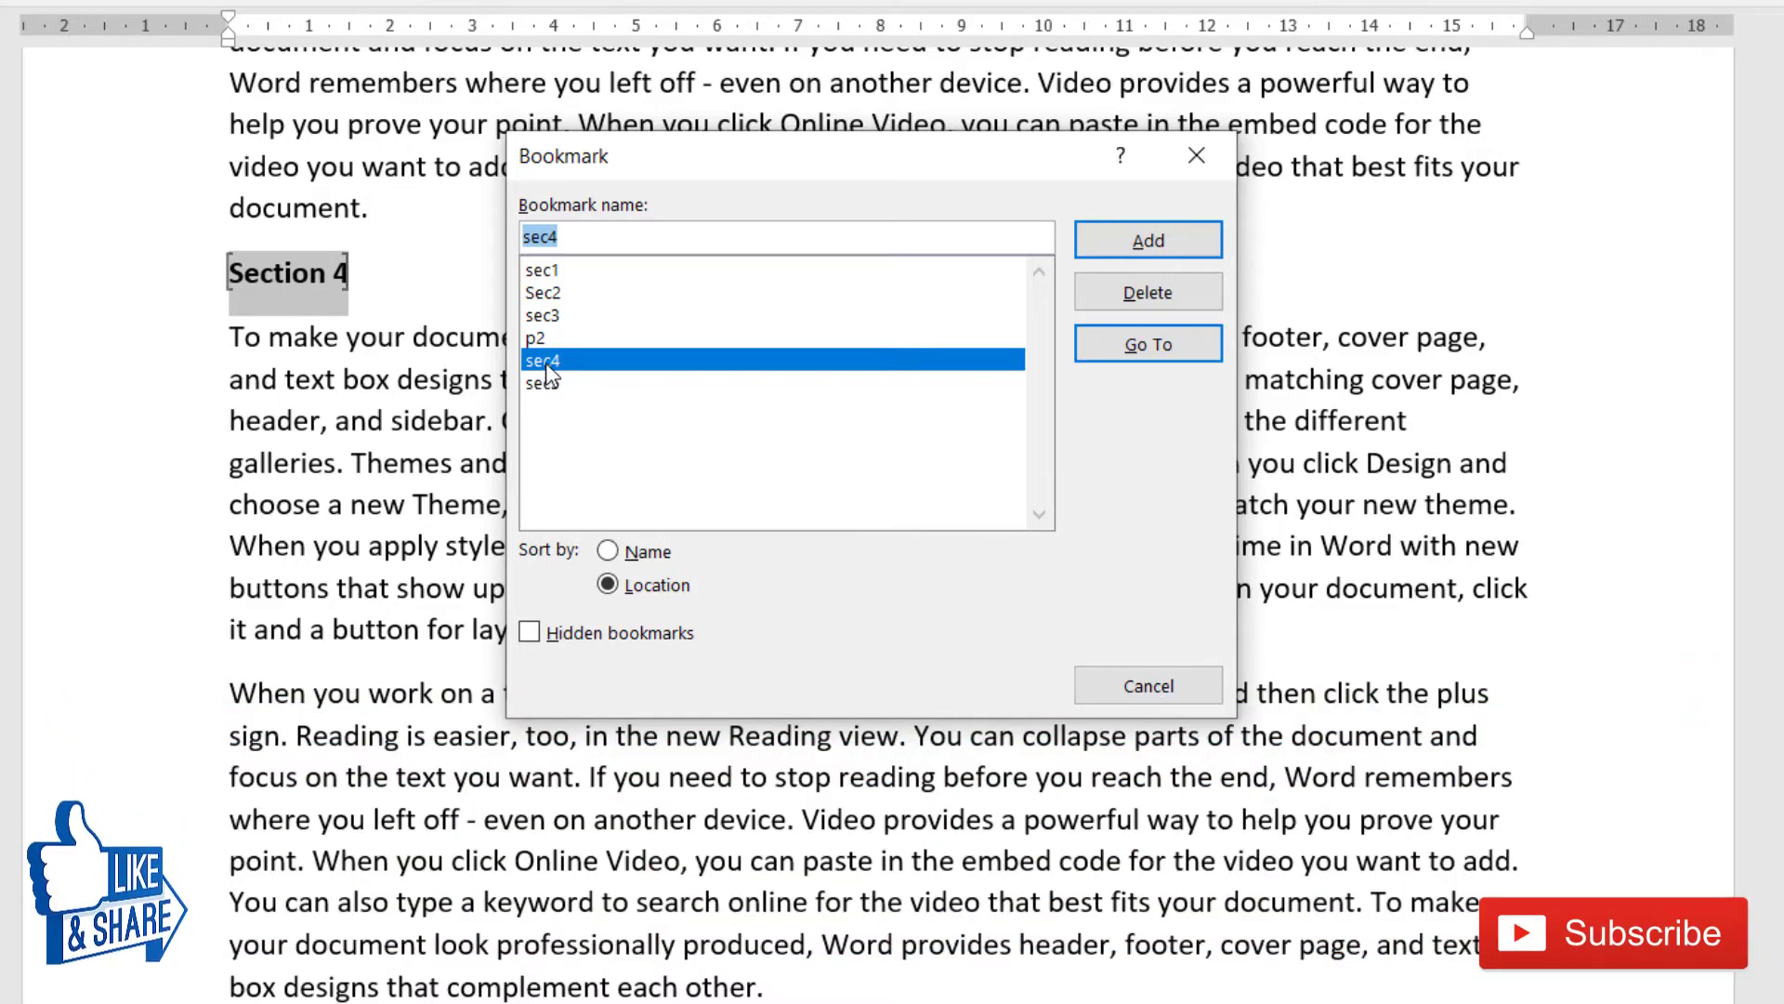
click(565, 318)
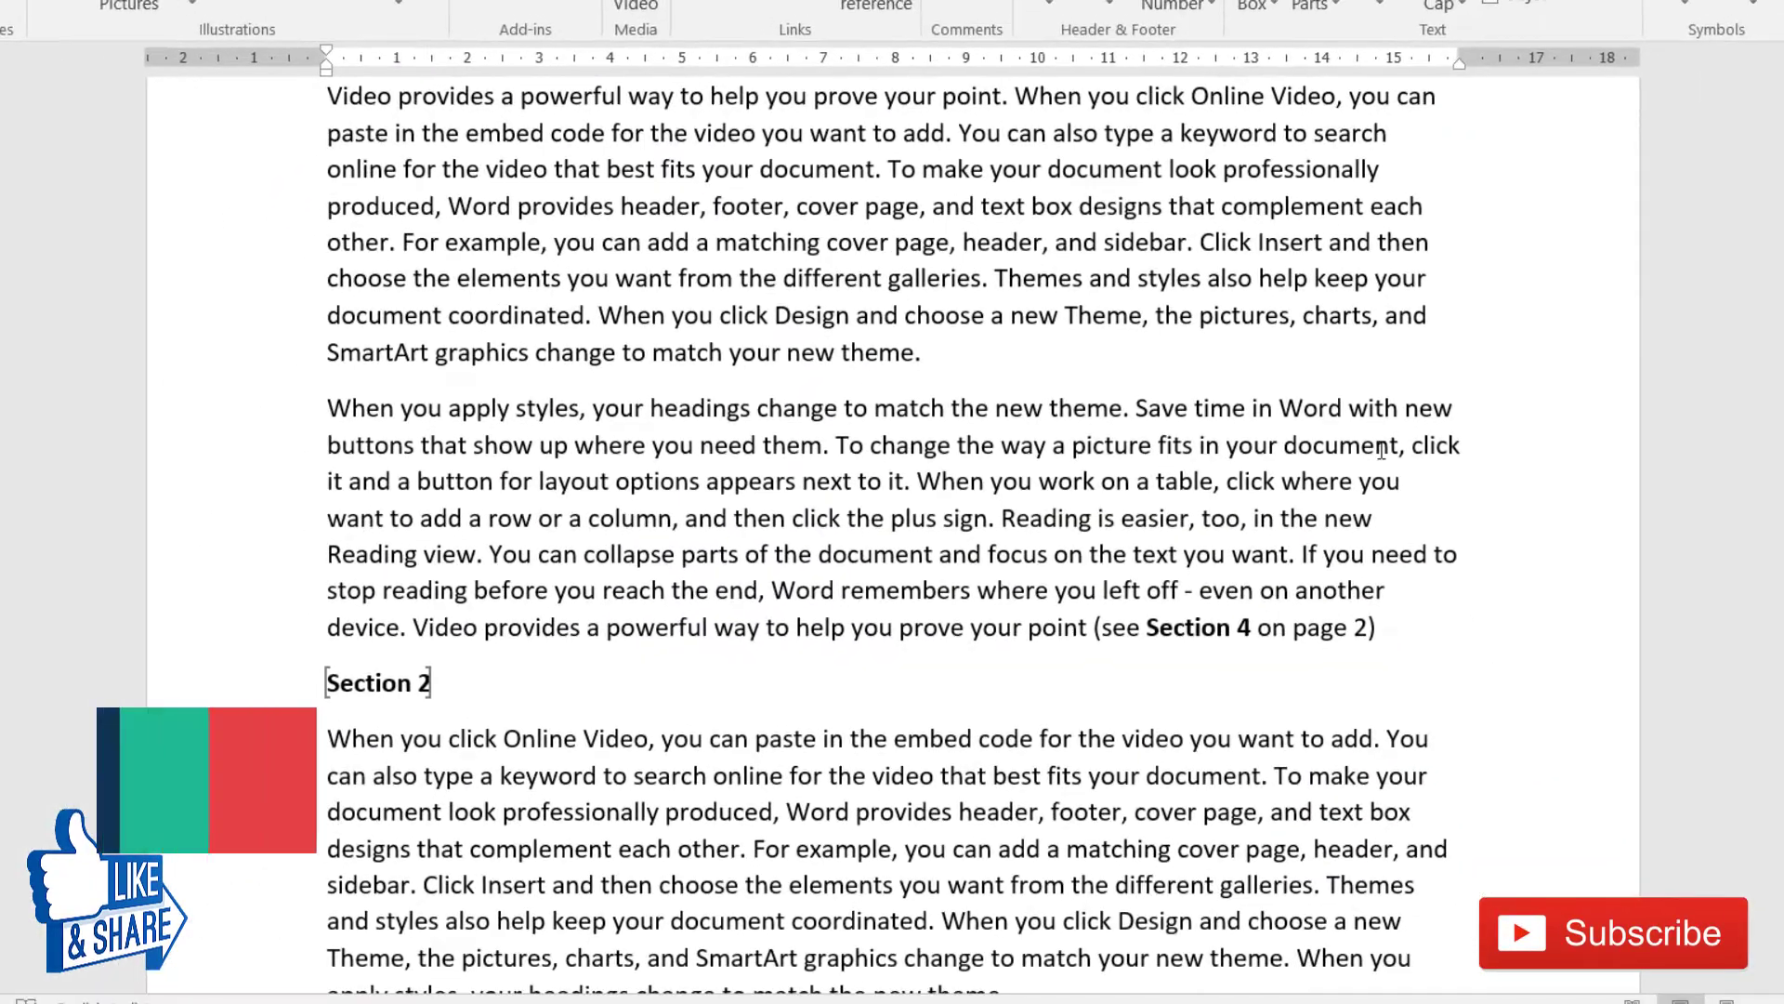
Type '(see' and set up a Bookmark-text cross-reference to sec5
scroll(1719, 388, down, 6)
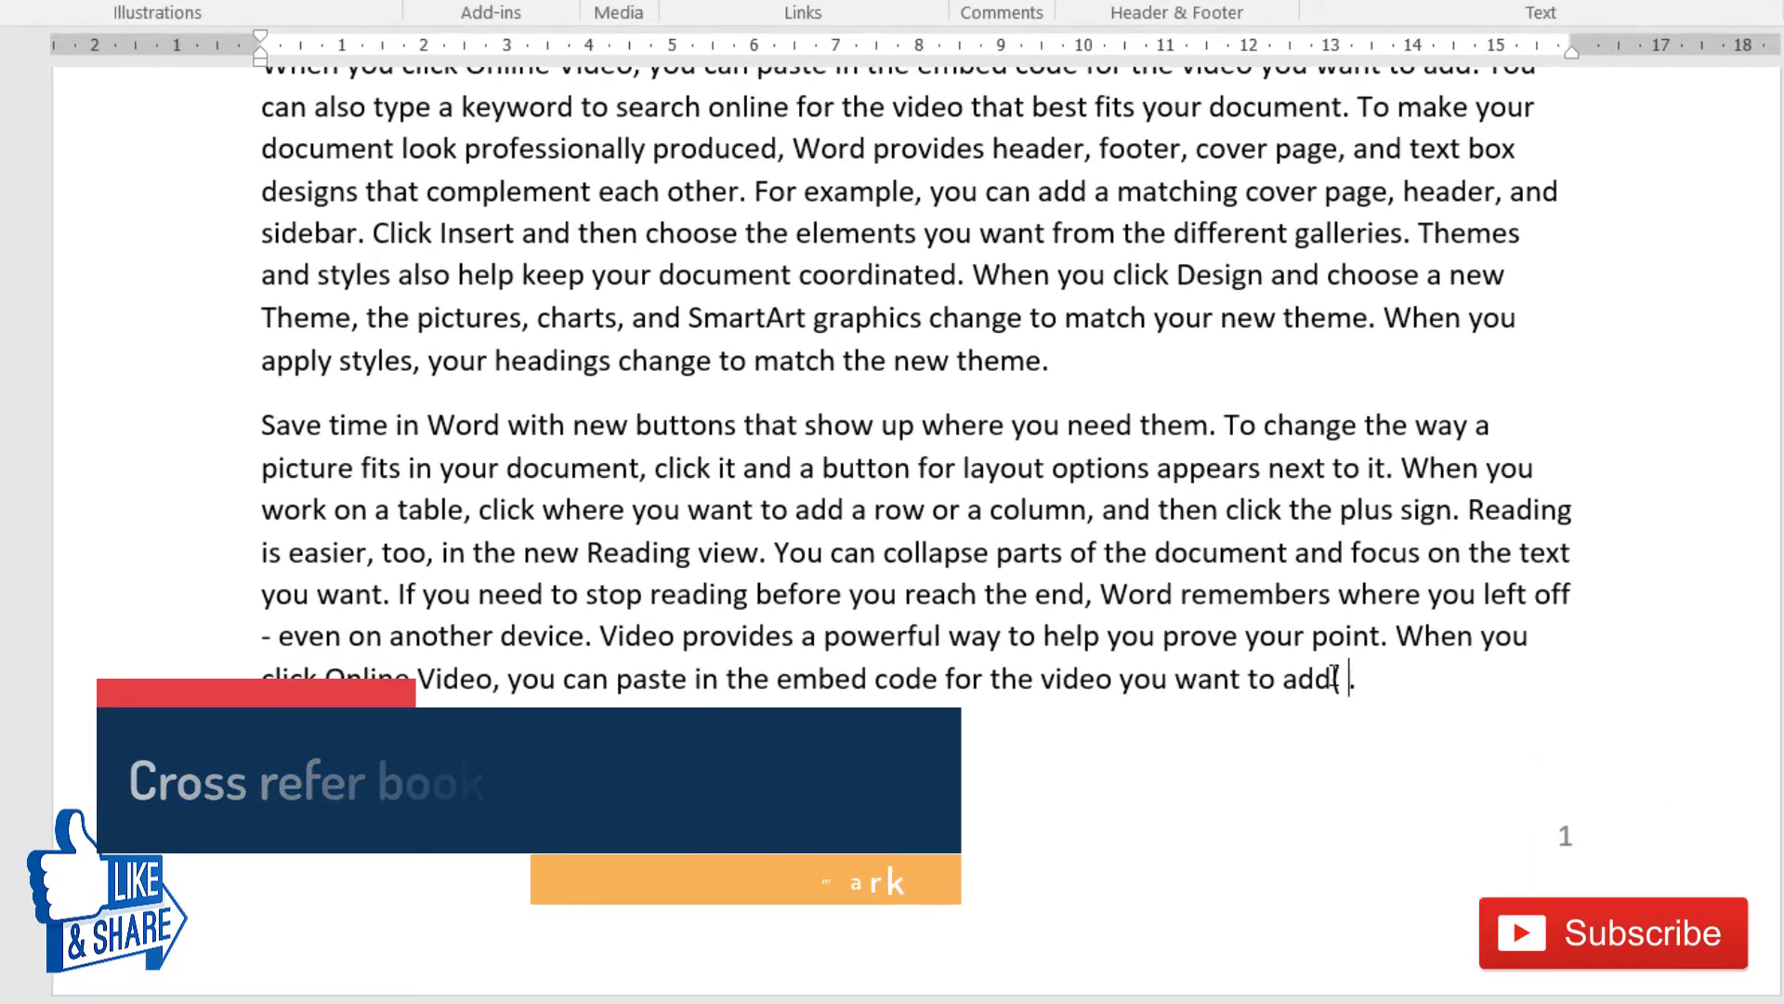
text((see)
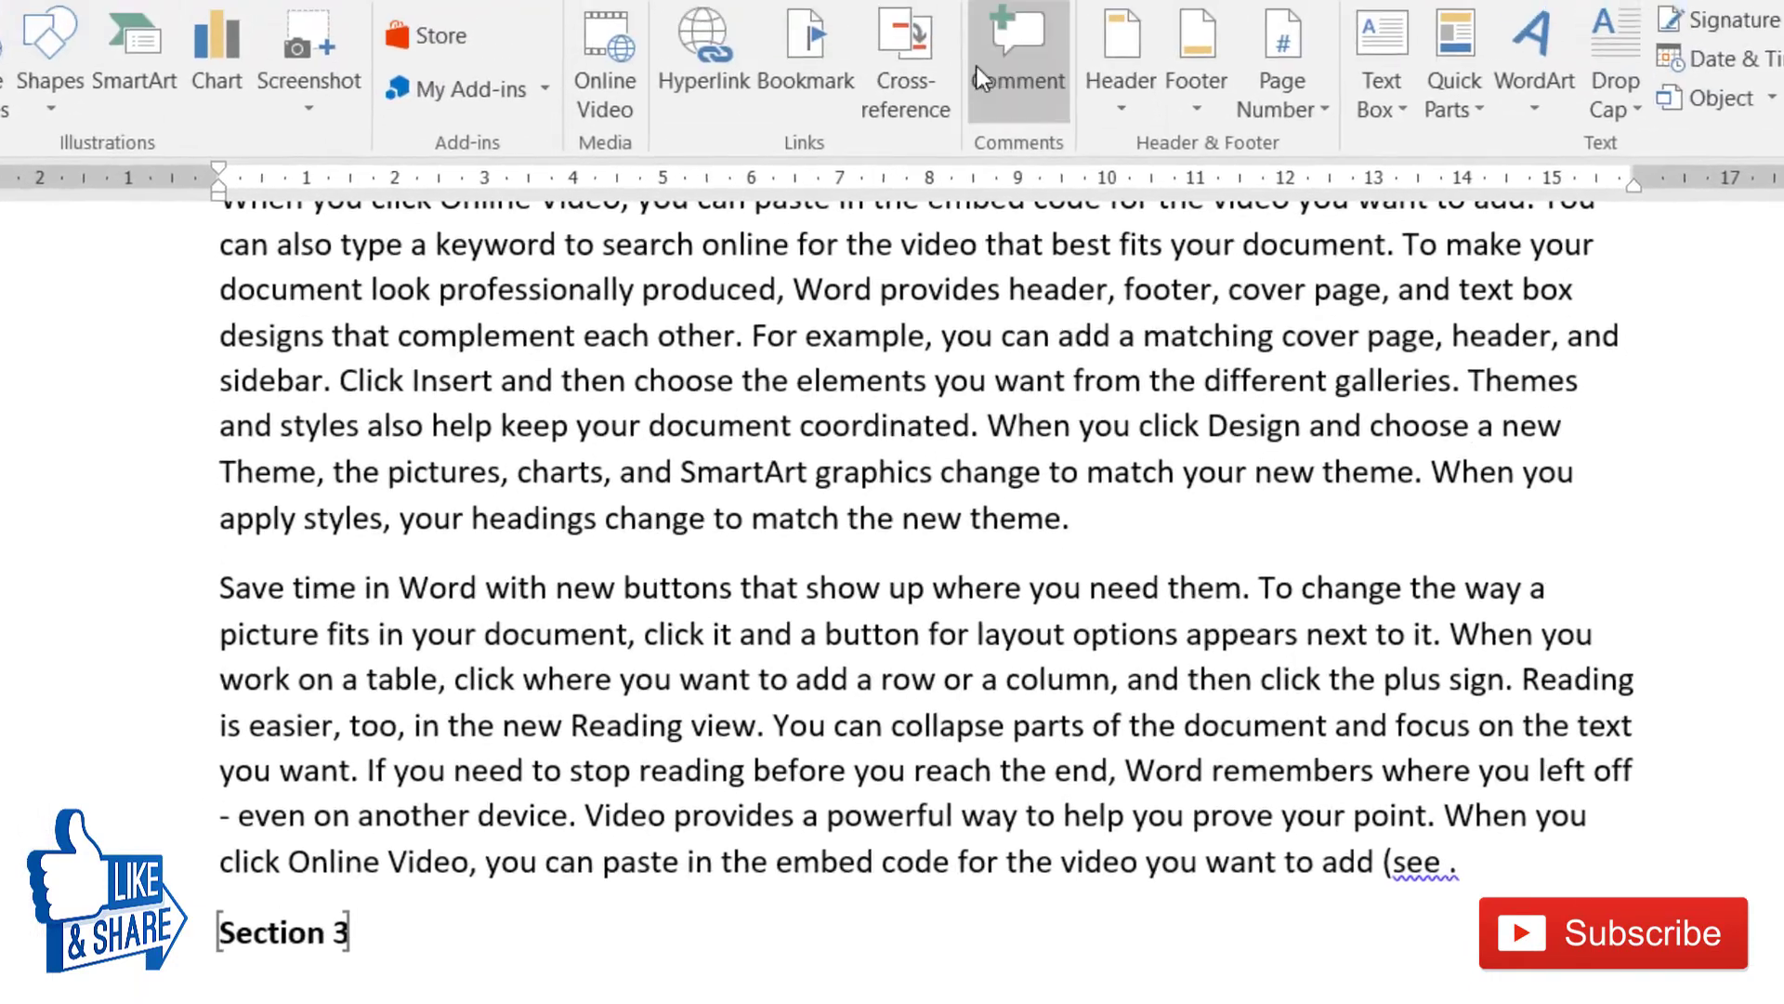
click(907, 149)
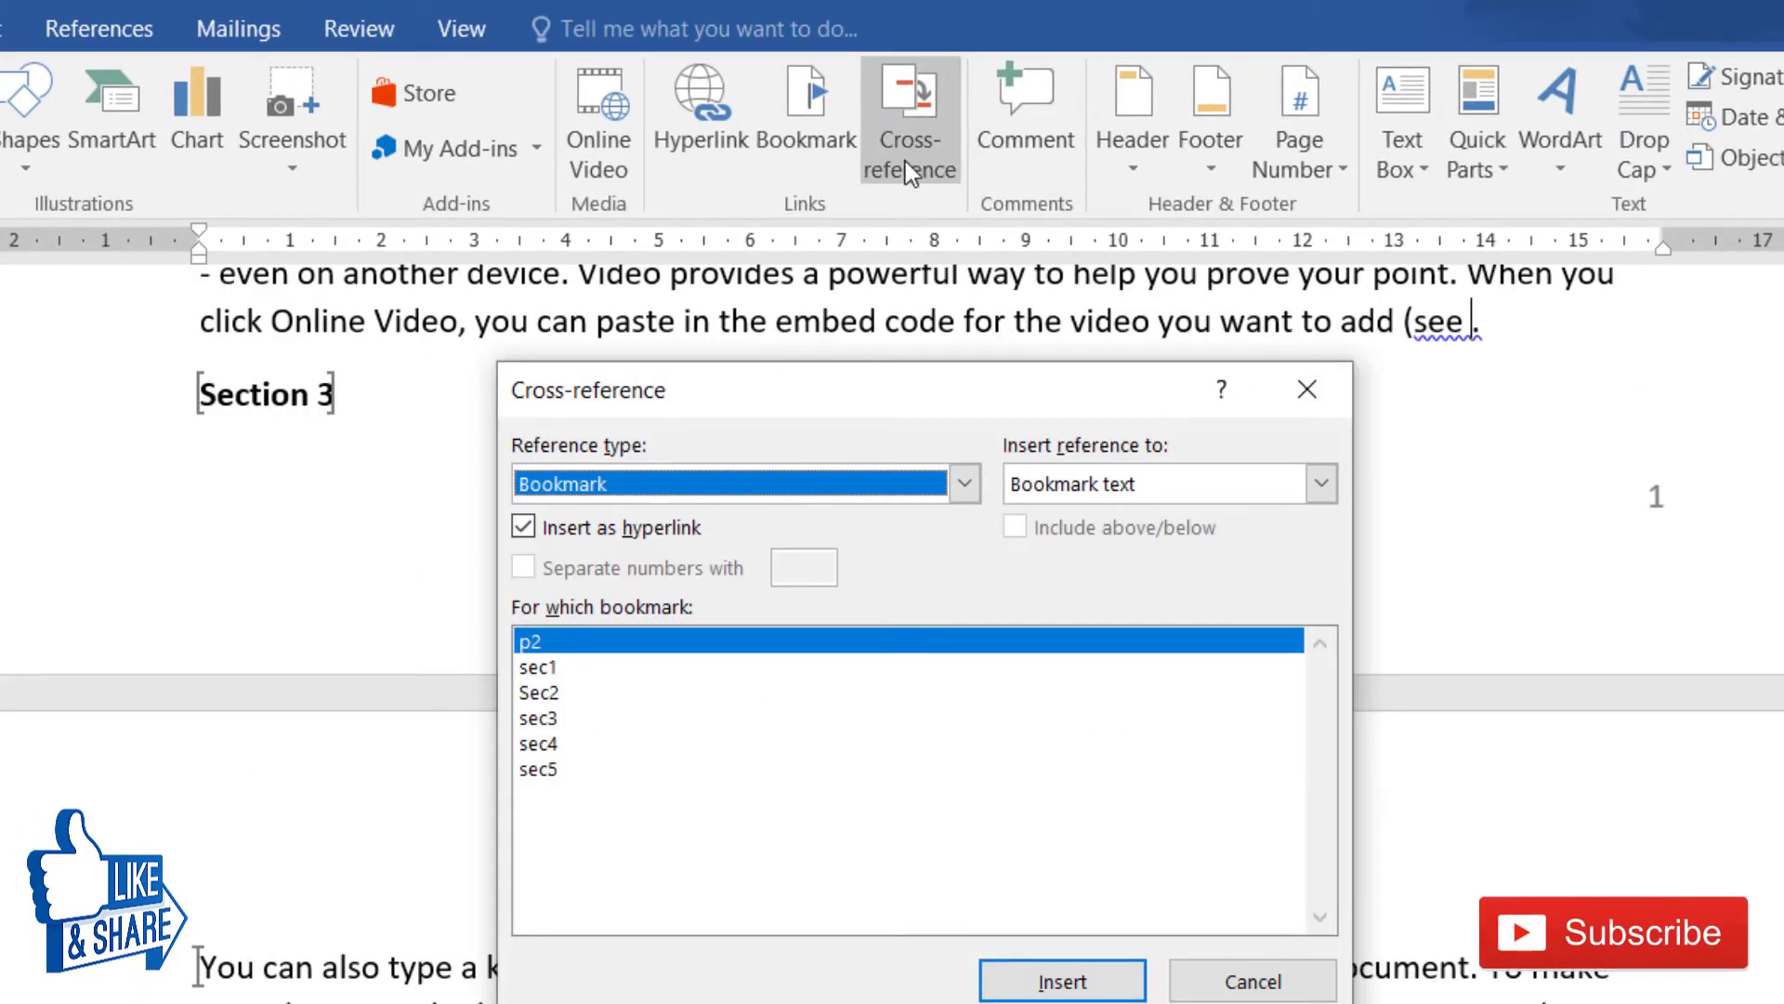
click(641, 488)
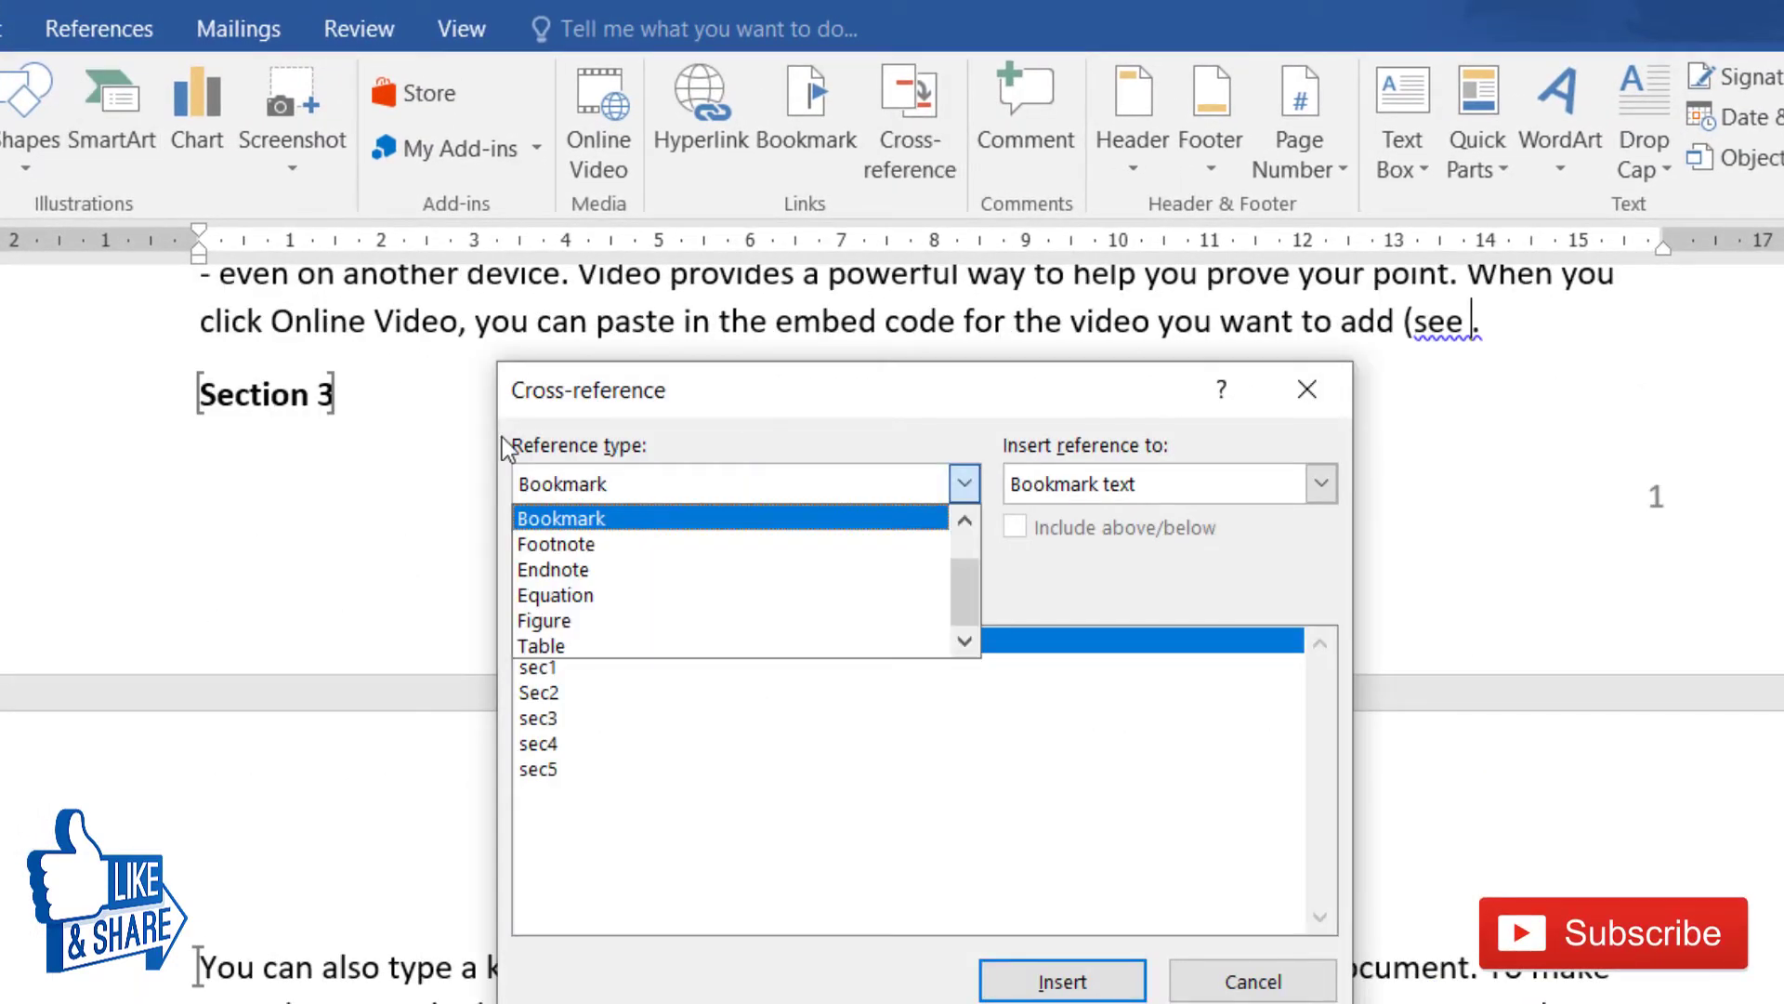
click(586, 518)
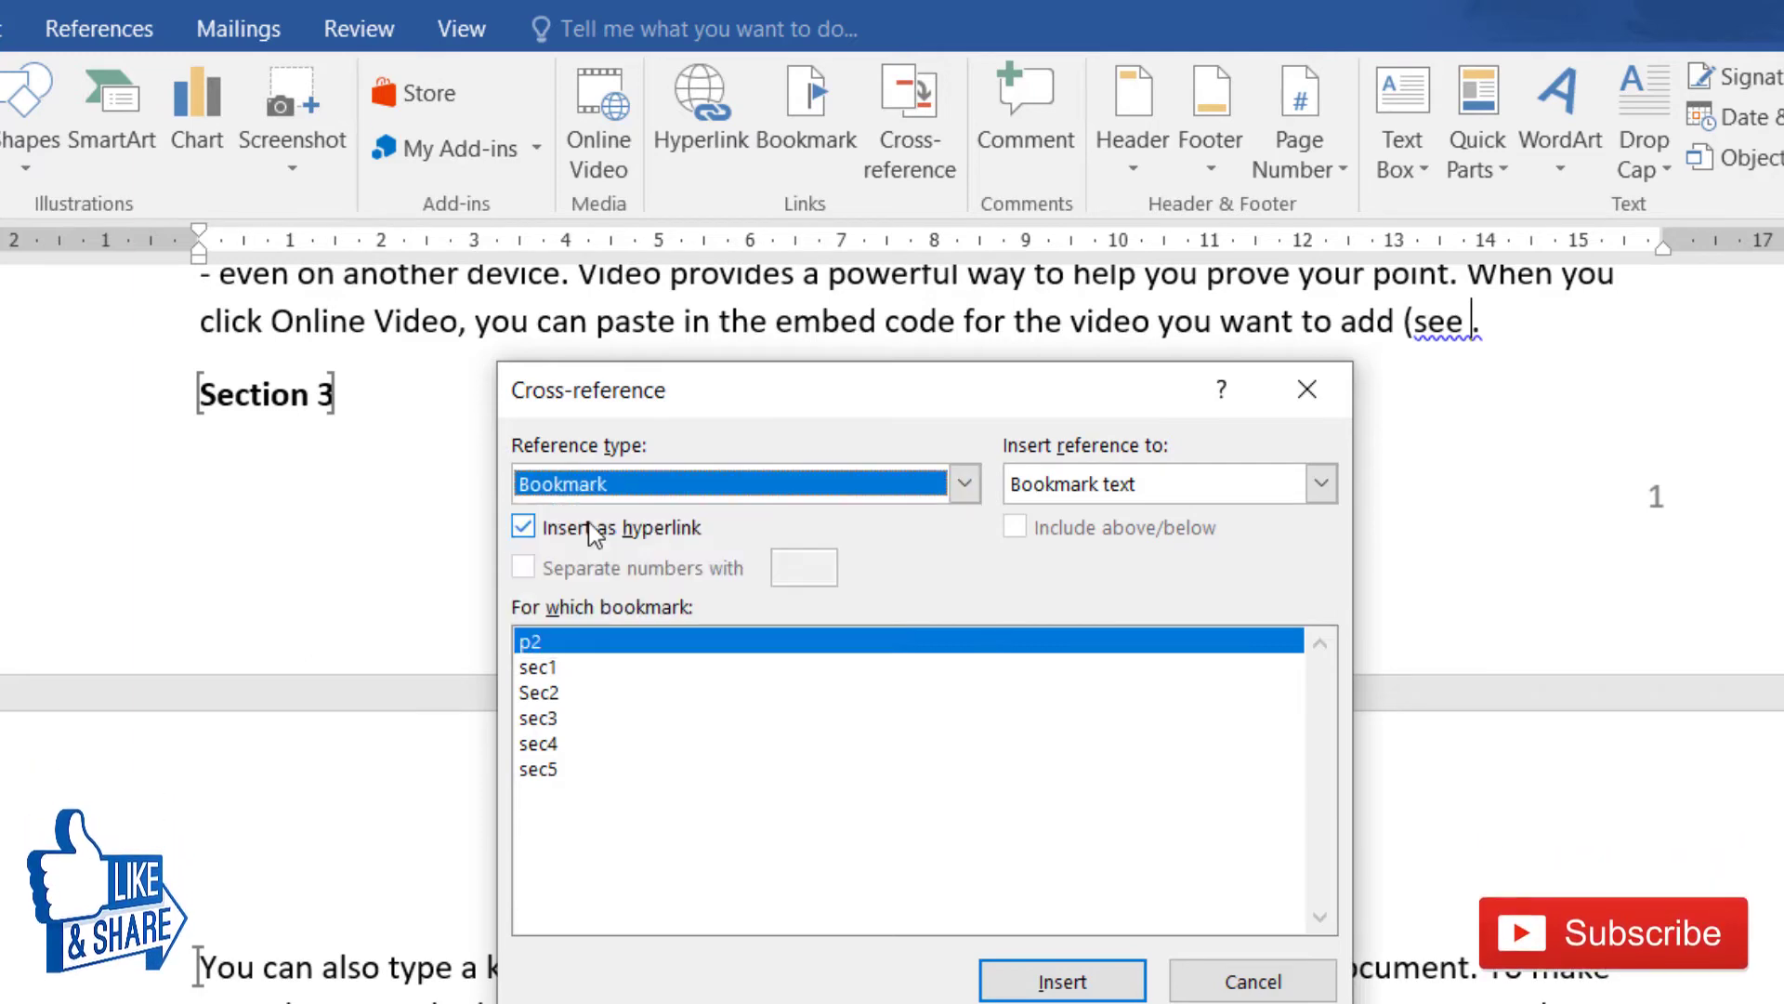
click(548, 771)
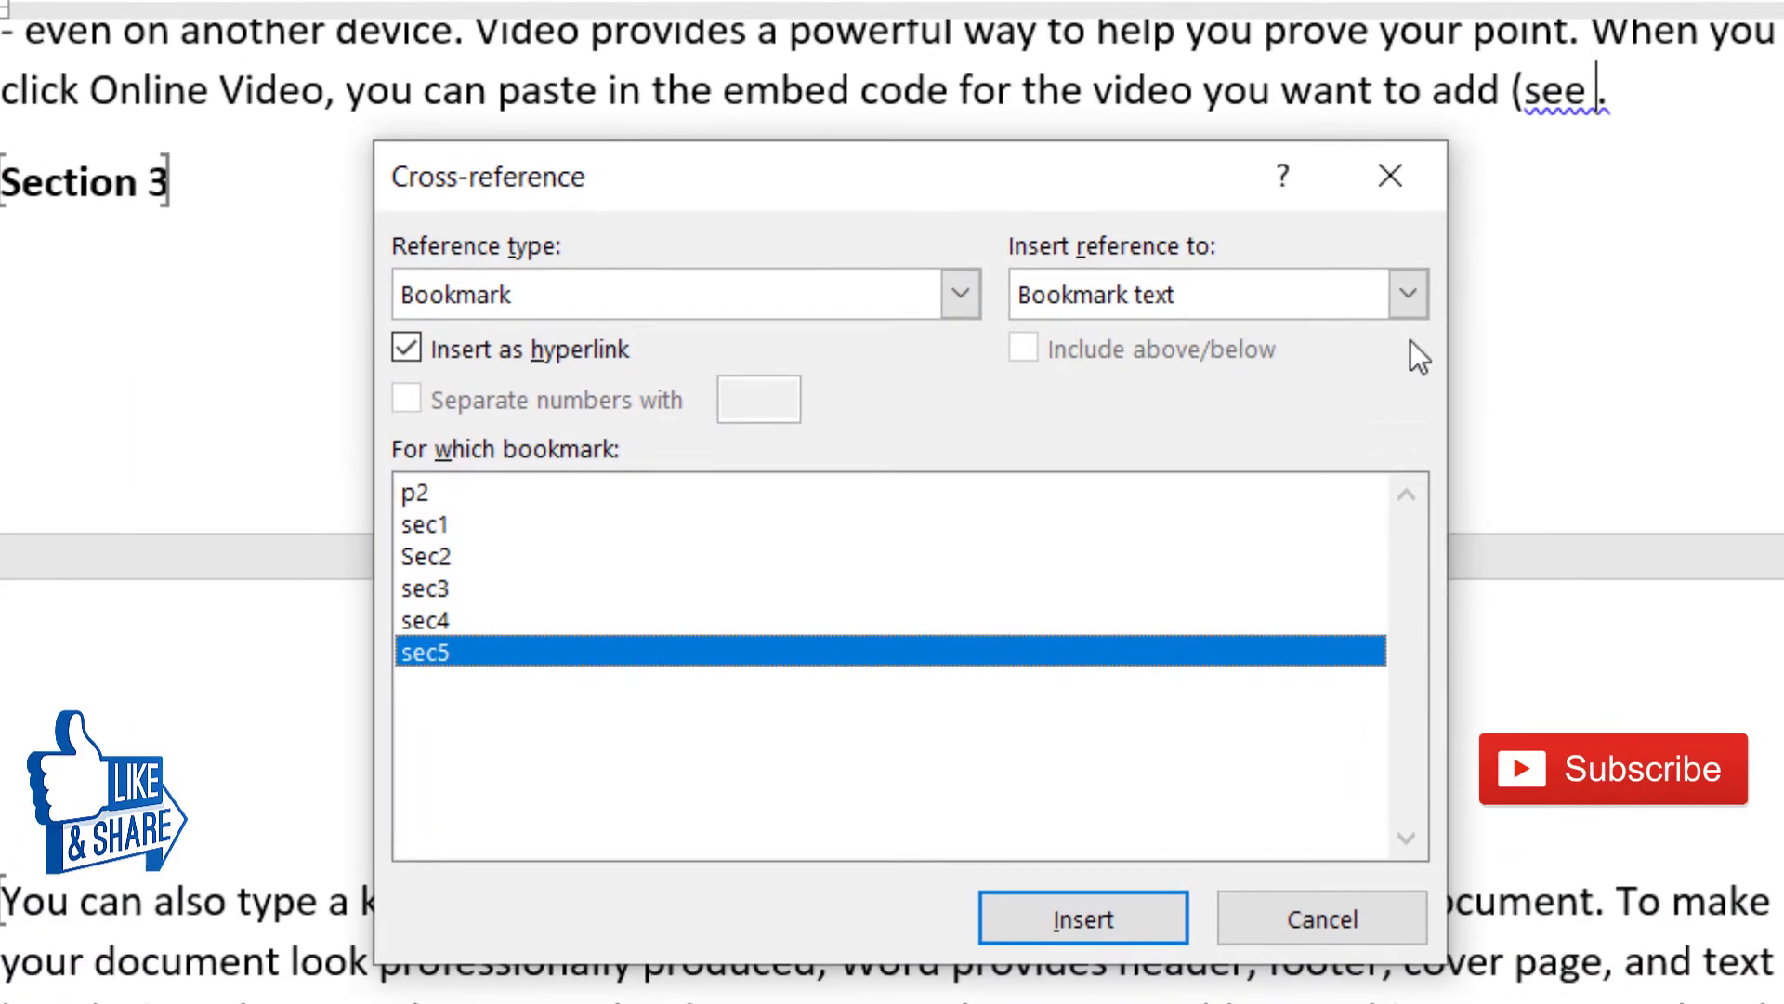
click(1320, 483)
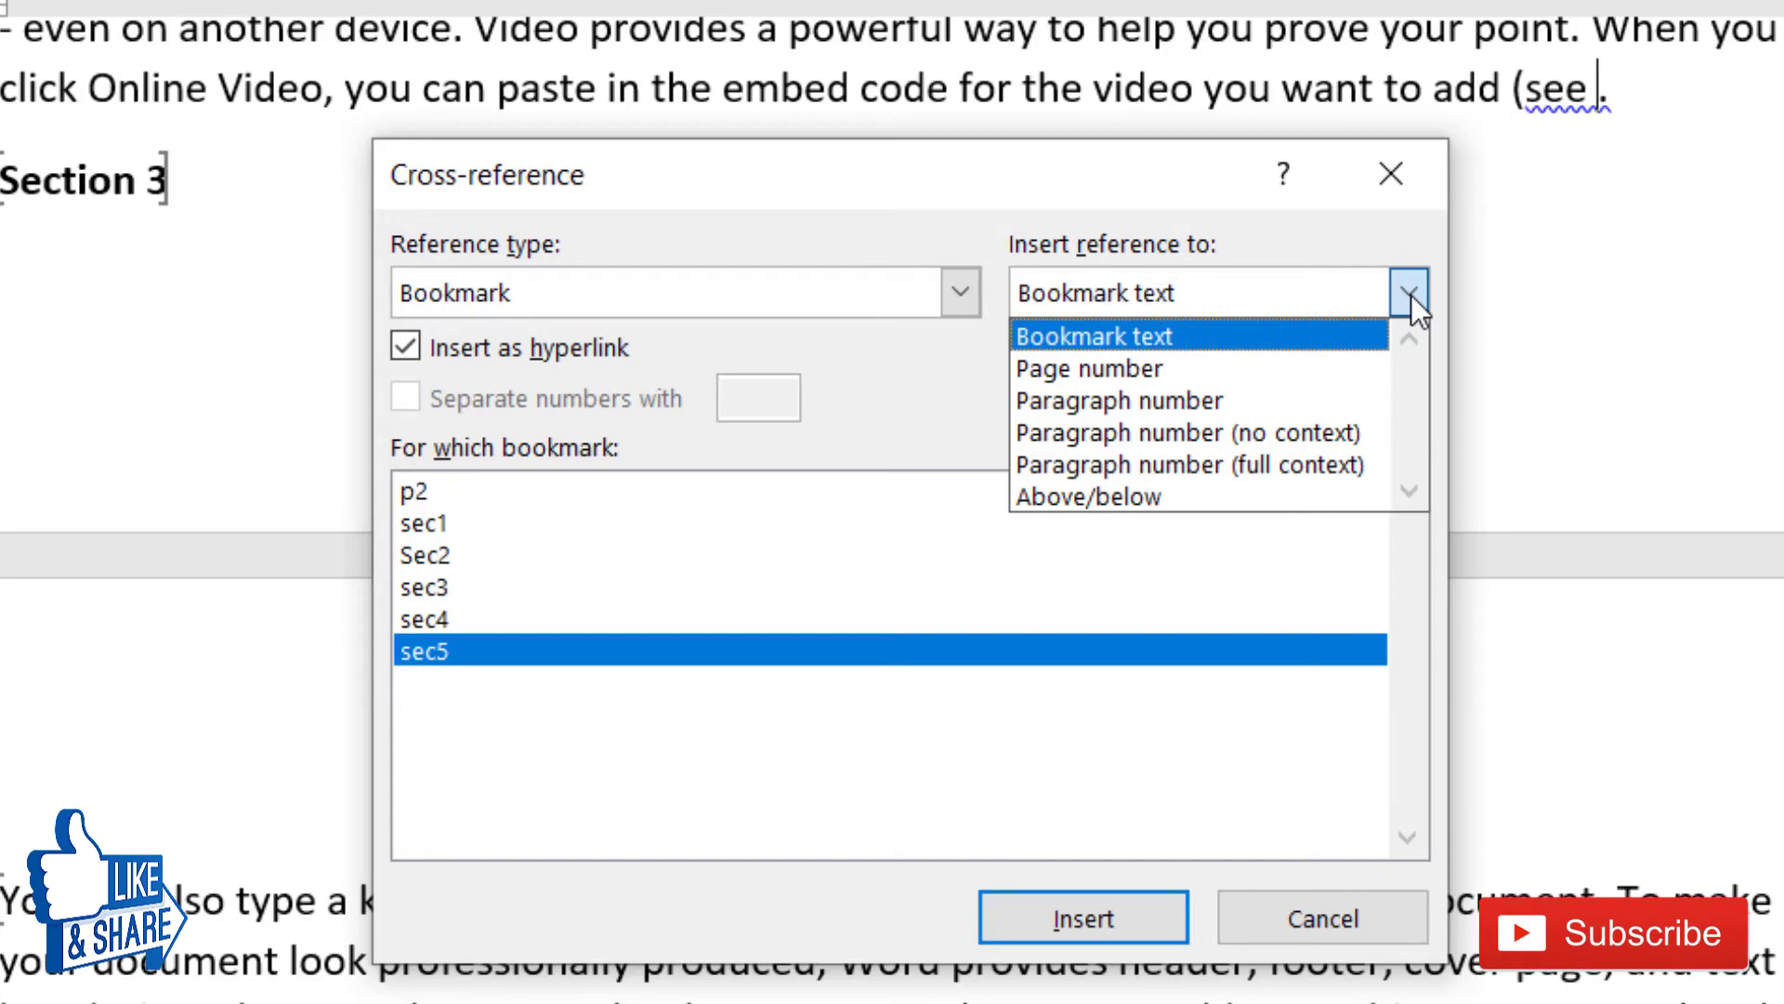
click(1069, 336)
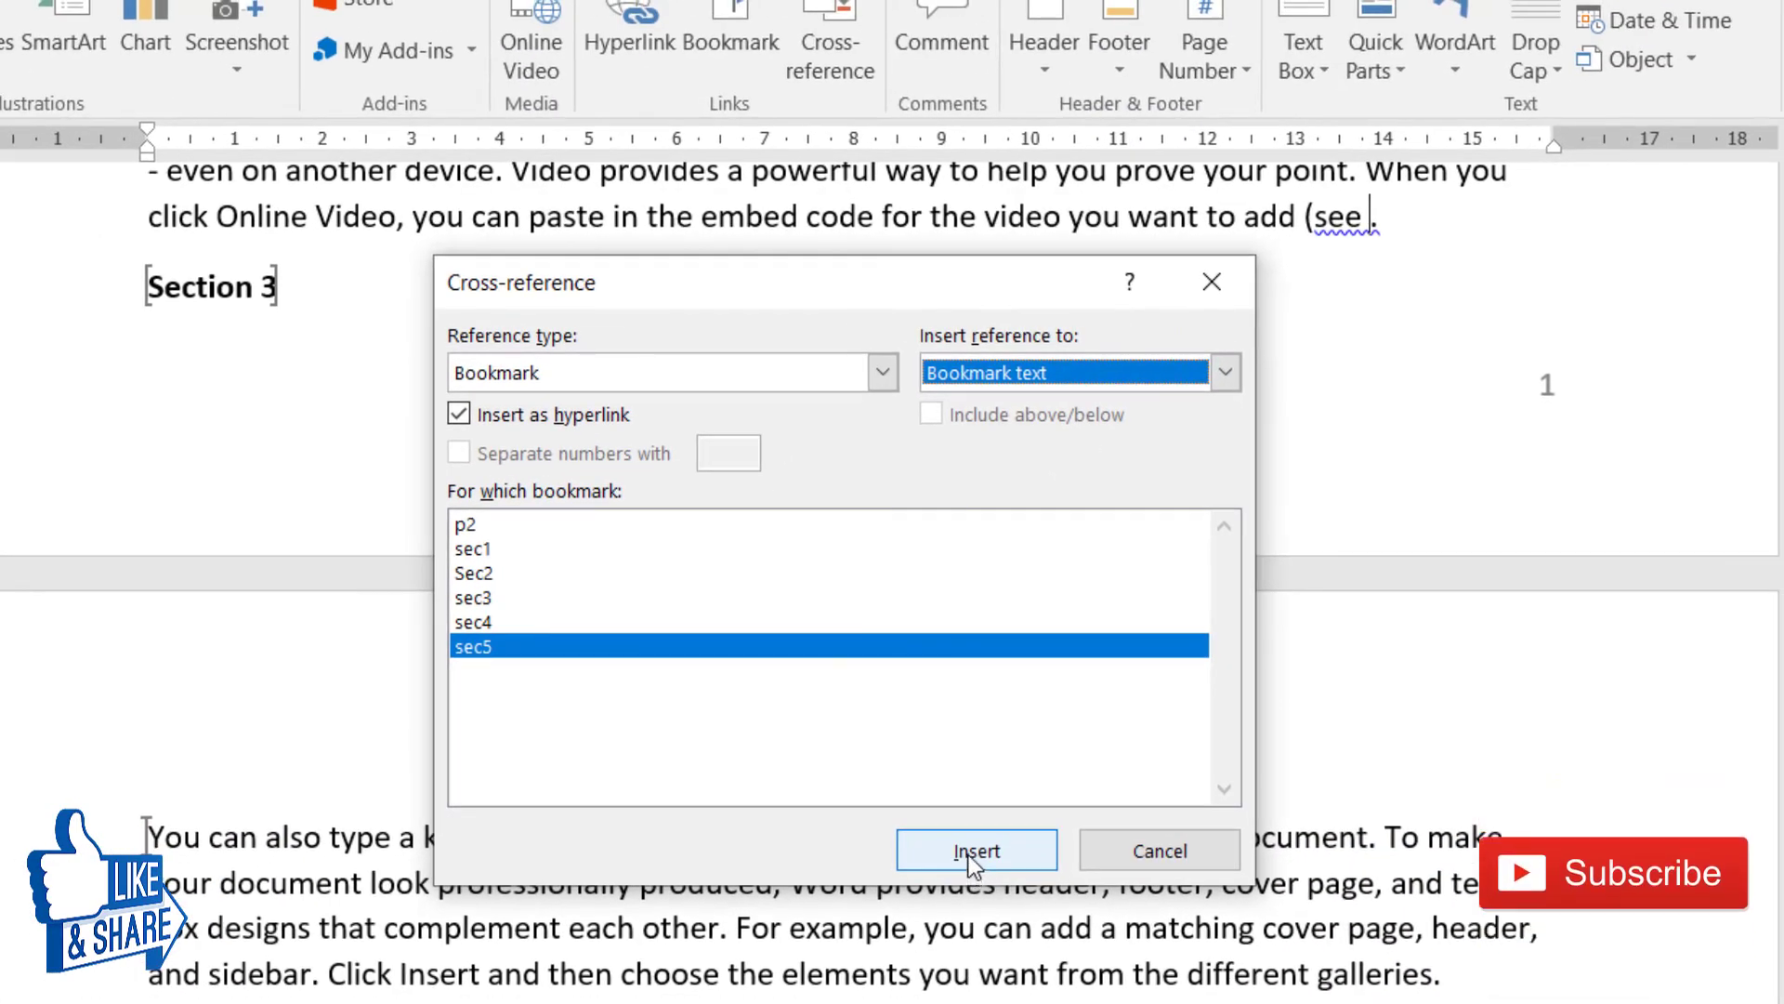
Insert the sec5 bookmark text and its page number as cross-references
click(1072, 921)
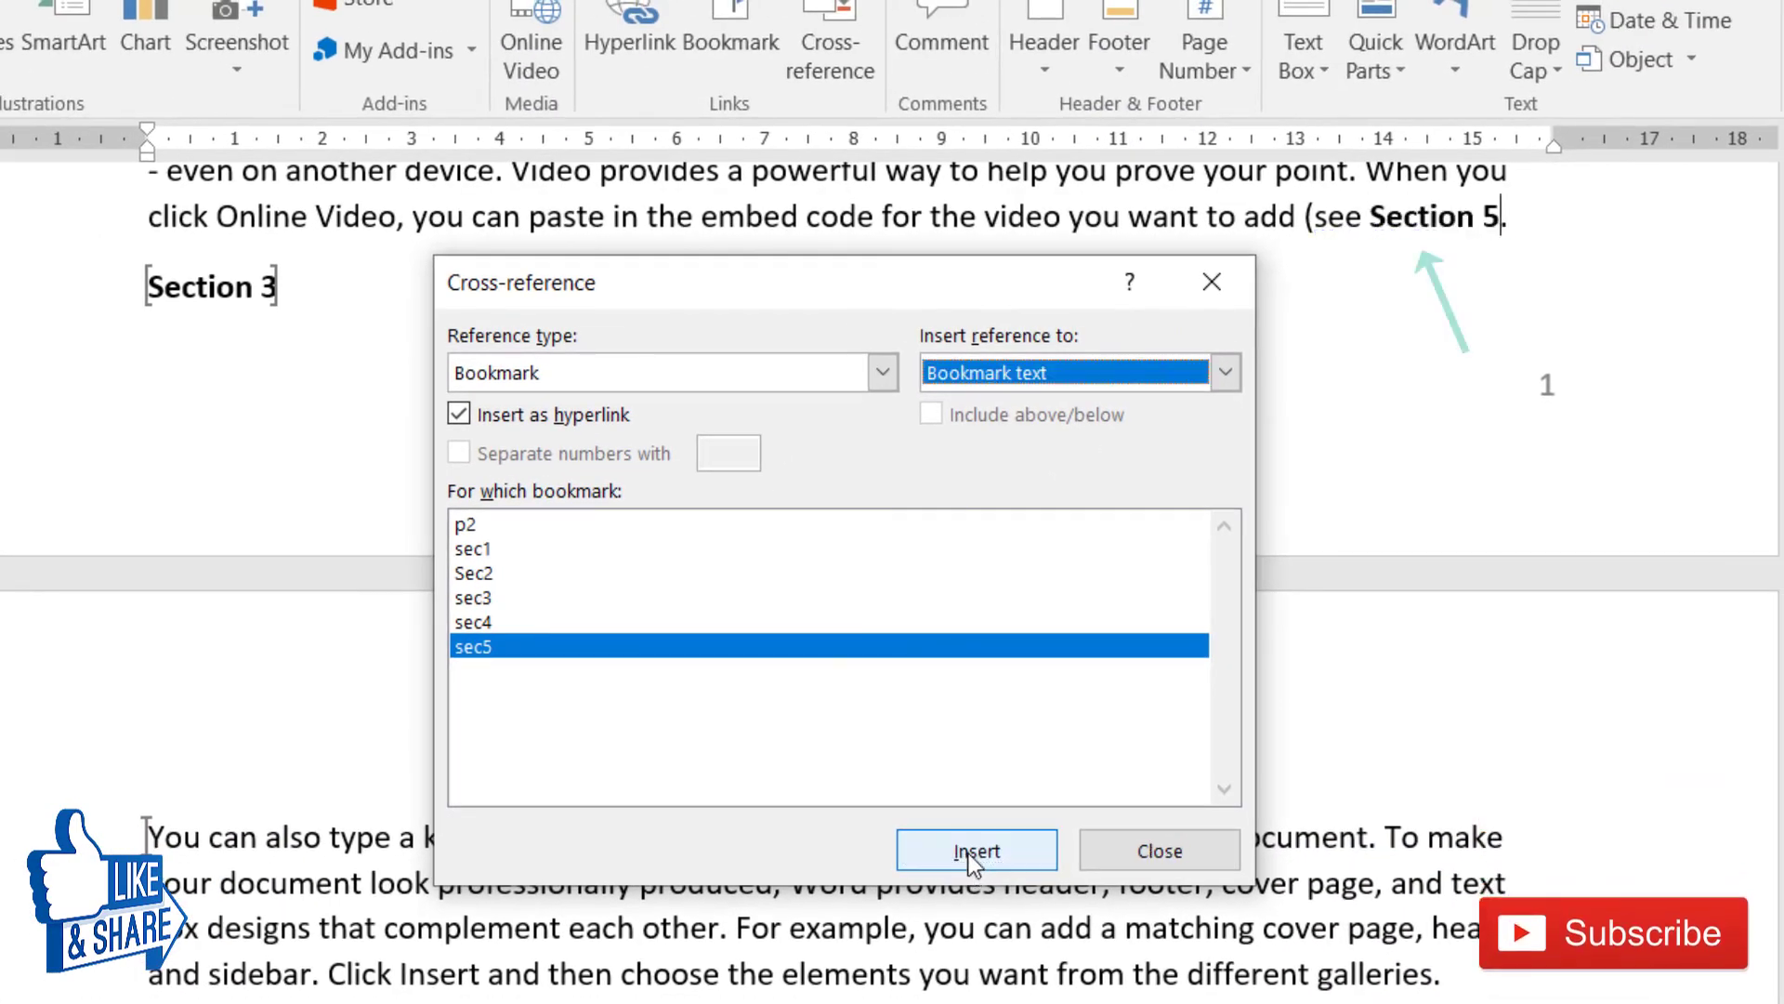
click(1071, 380)
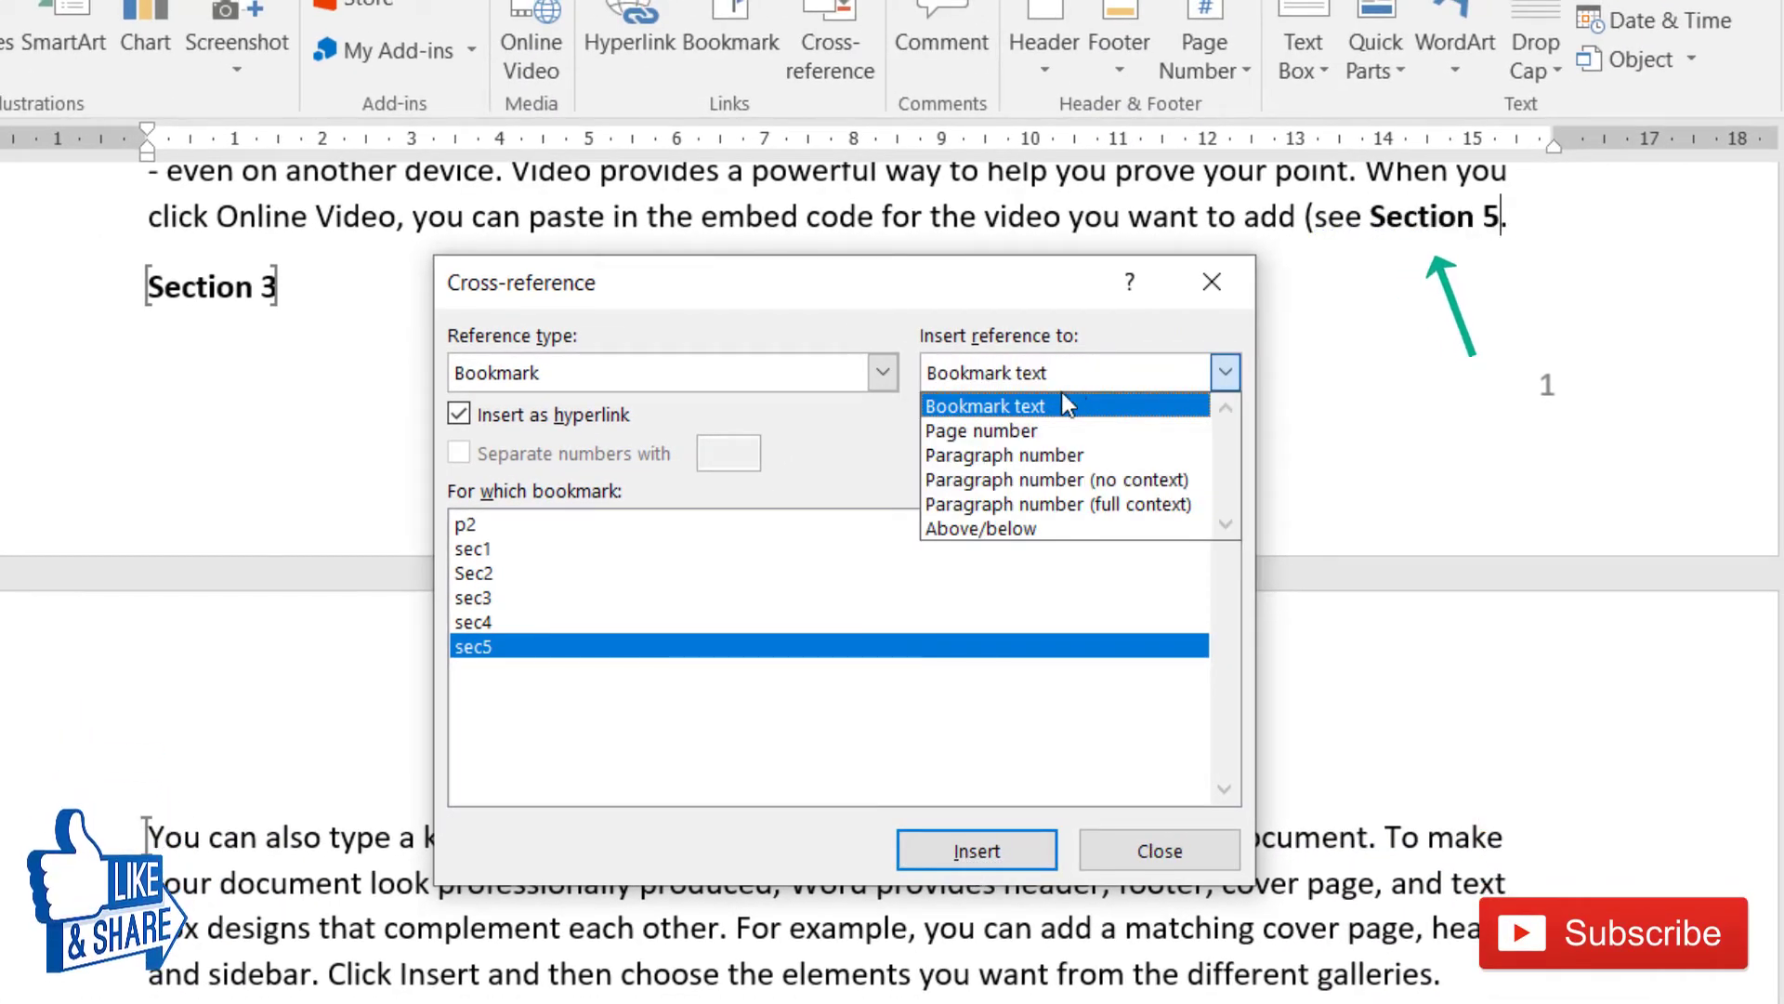
click(1008, 430)
click(950, 849)
click(1155, 848)
Add 'on page' before the page number and a closing ')' after it
click(1505, 216)
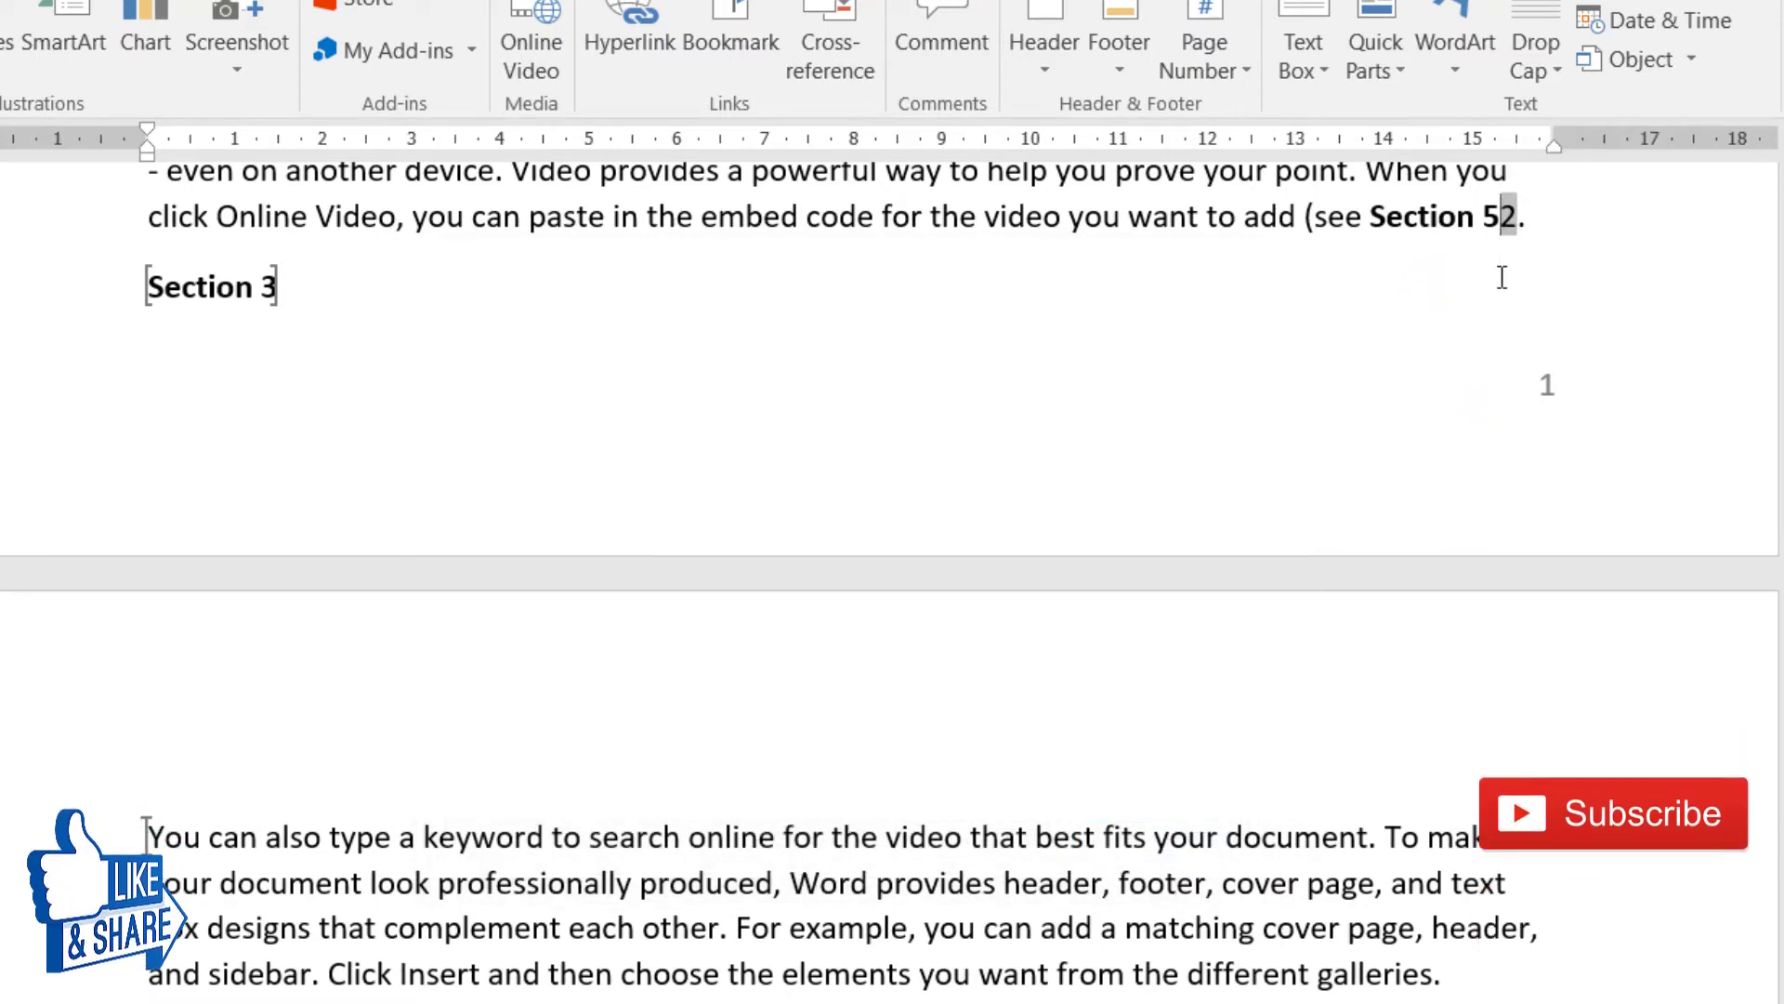
text(page)
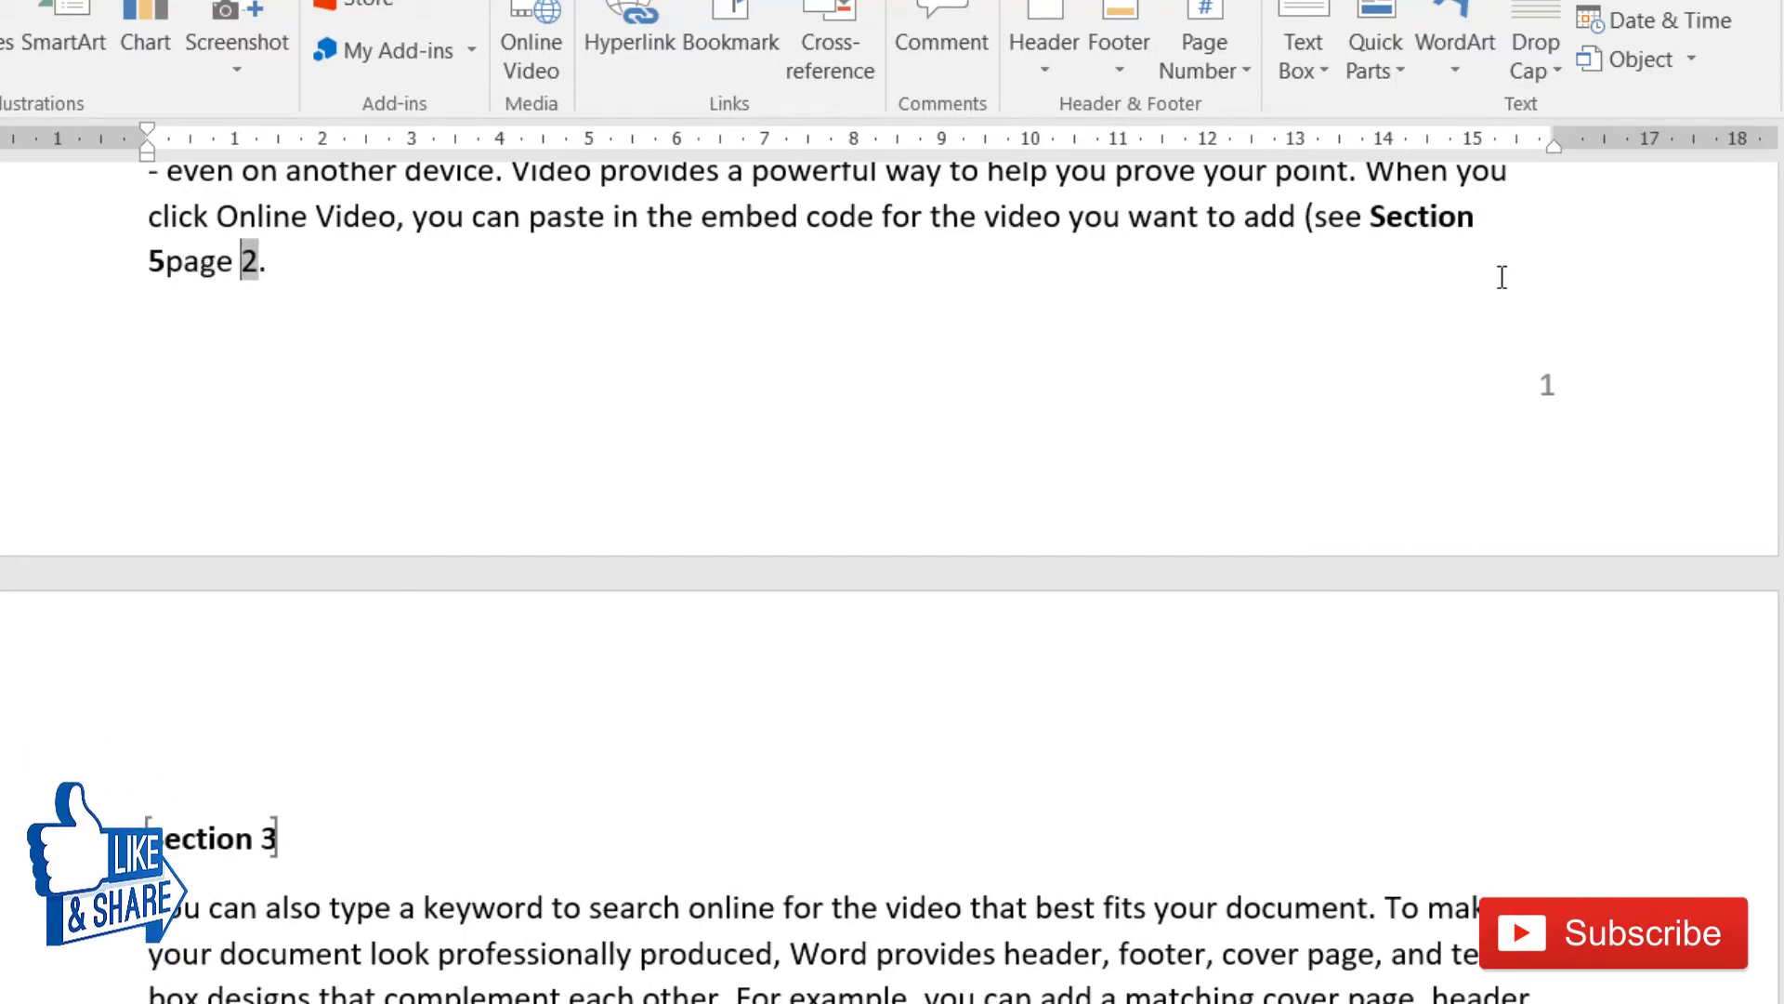
key(BackSpace)
key(BackSpace)
text(on page)
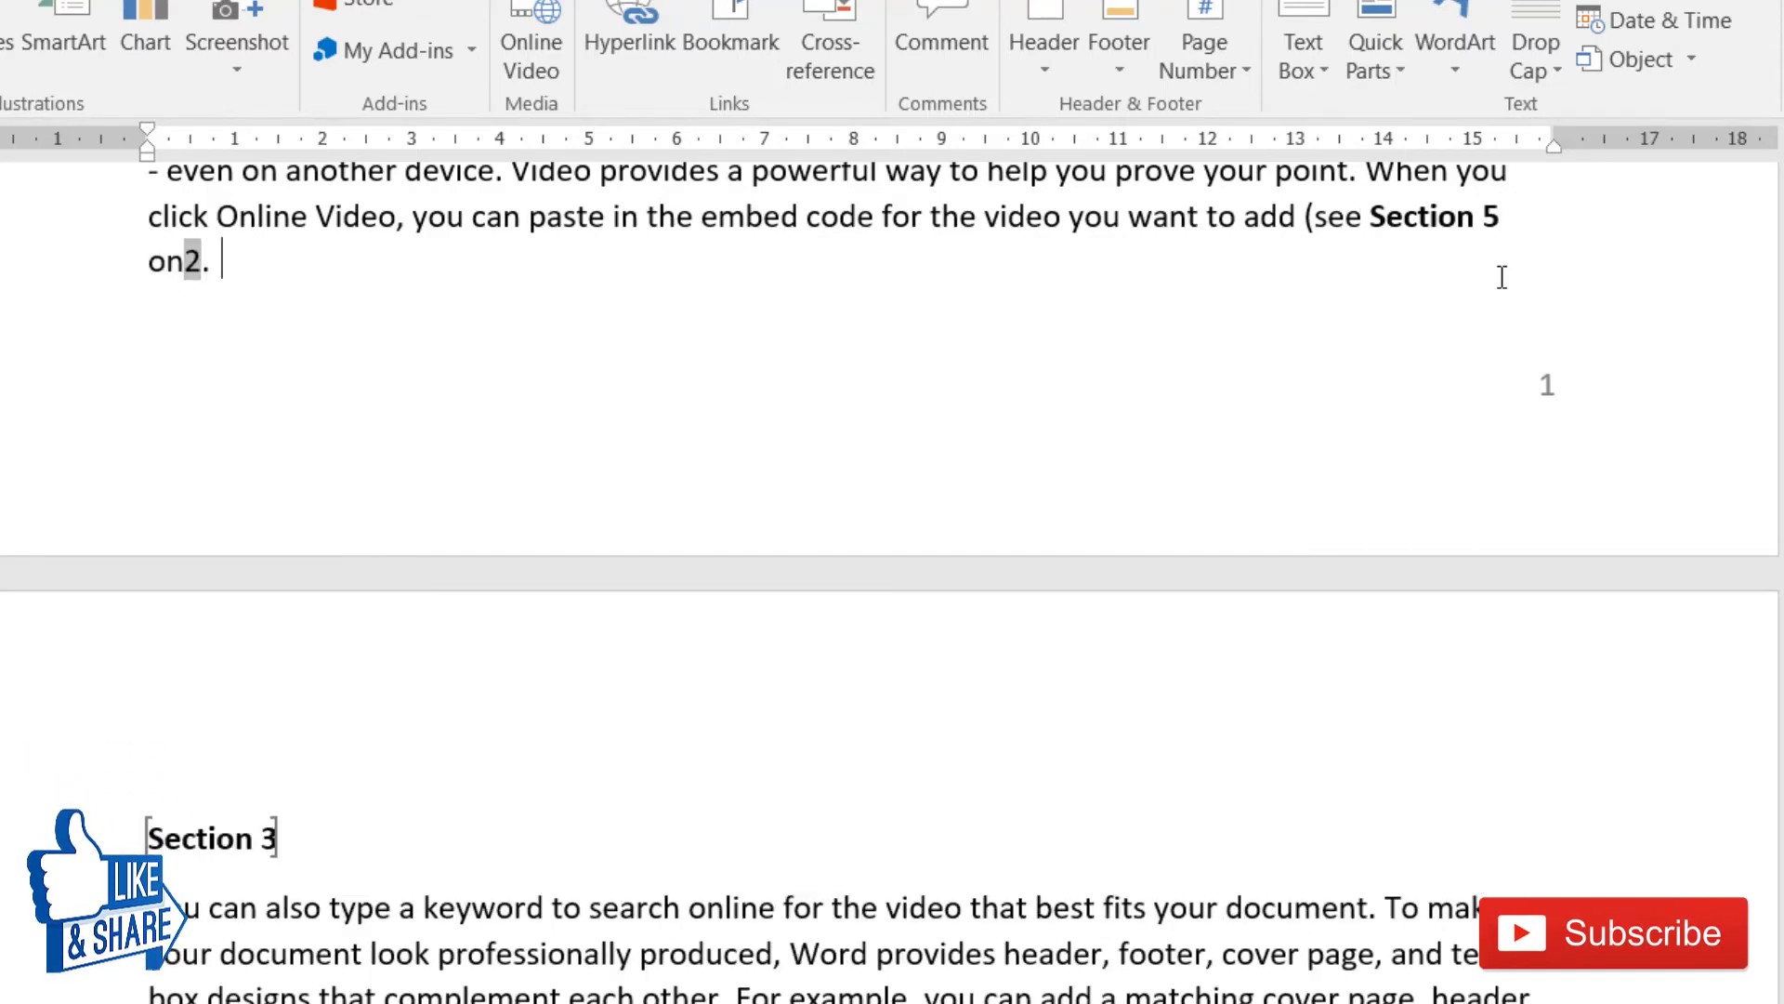
key(Right)
text())
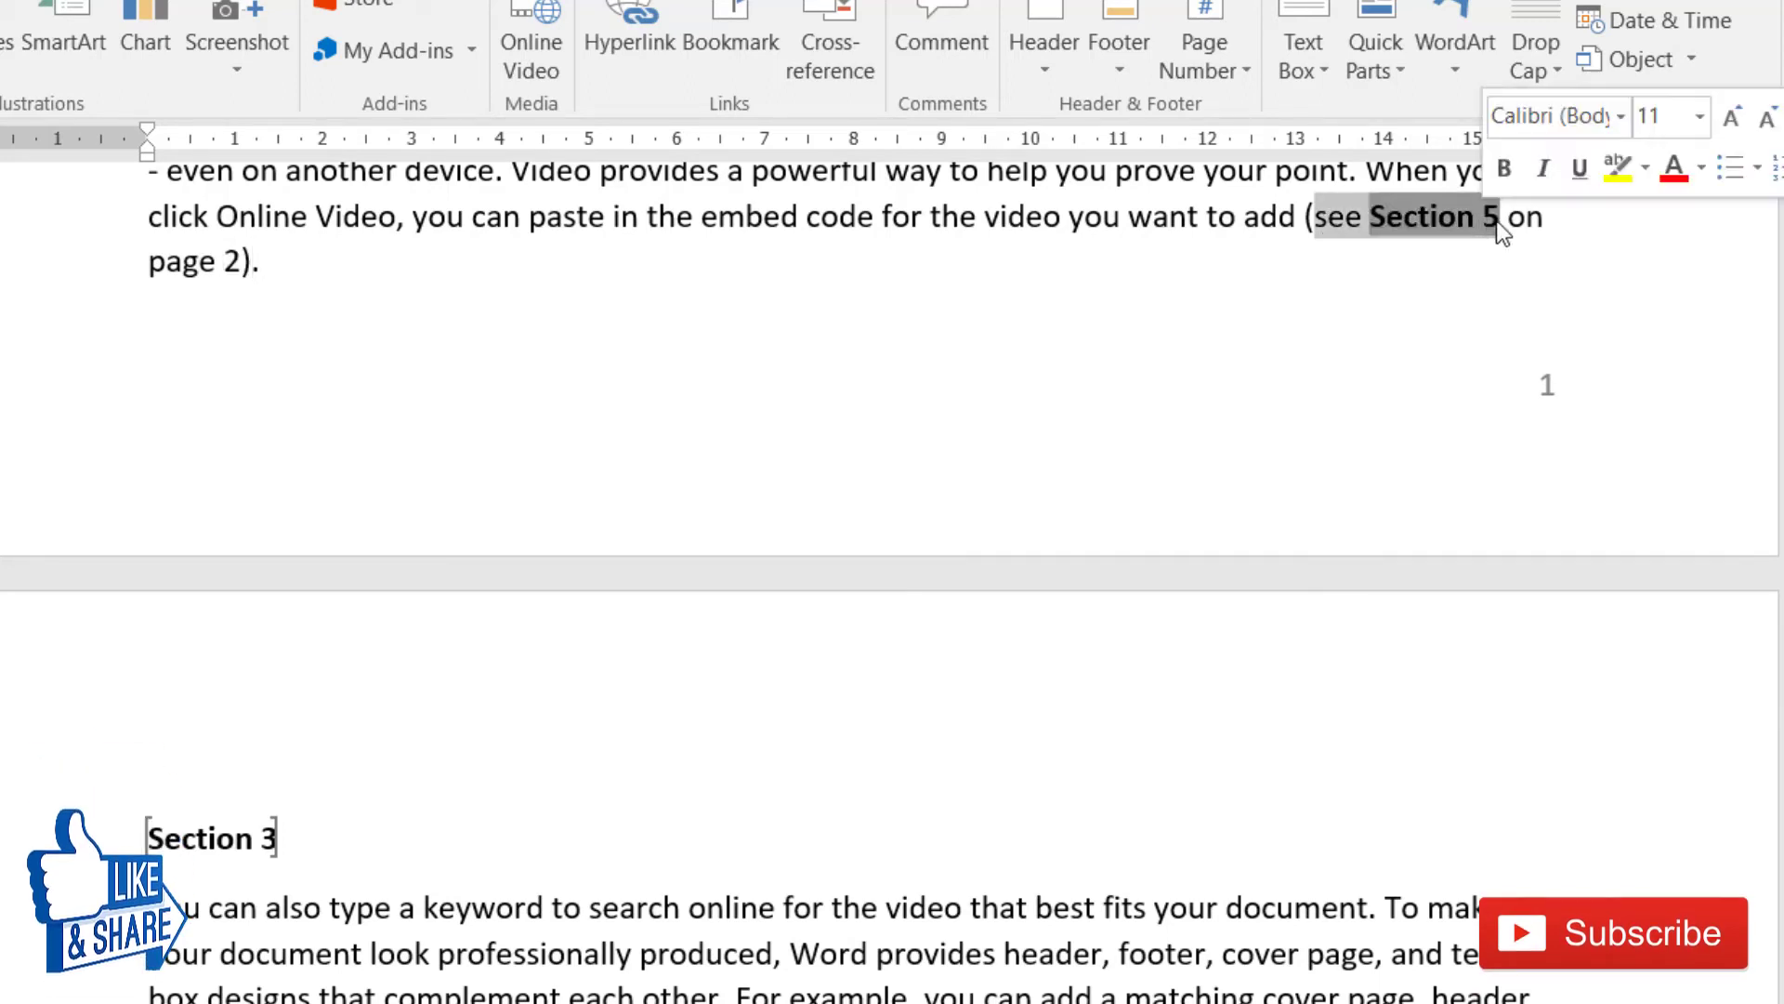
click(1527, 223)
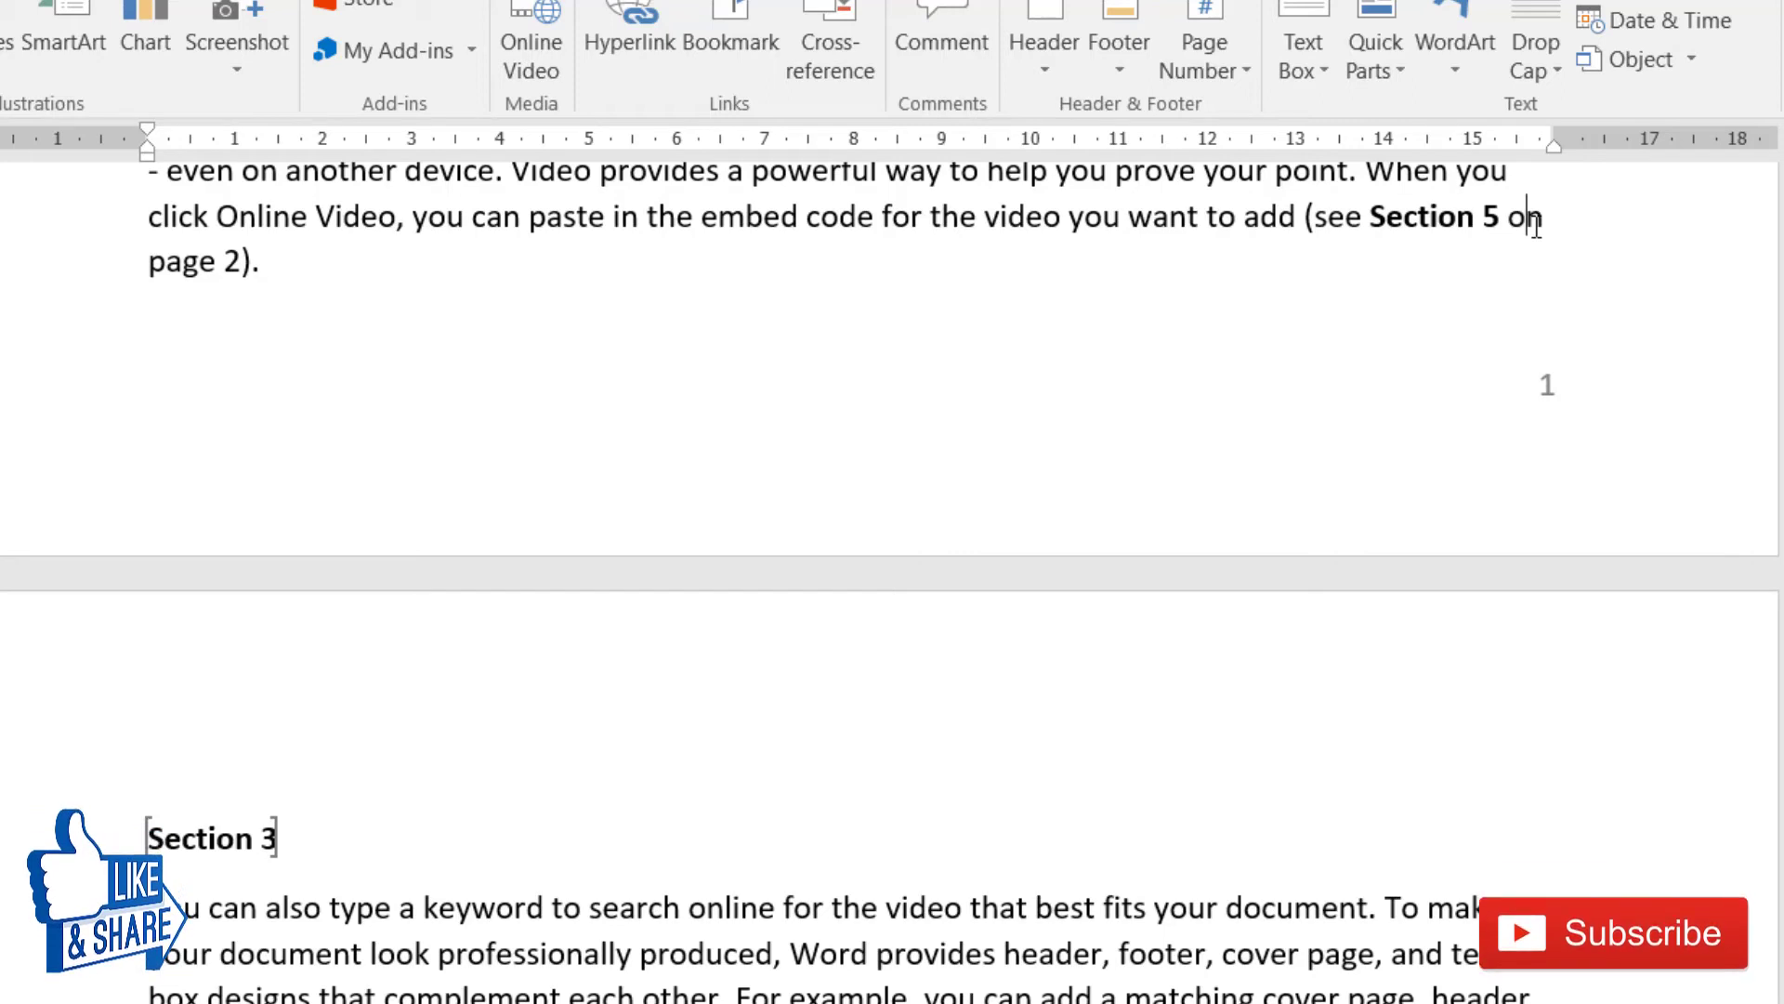
scroll(1323, 447, up, 2)
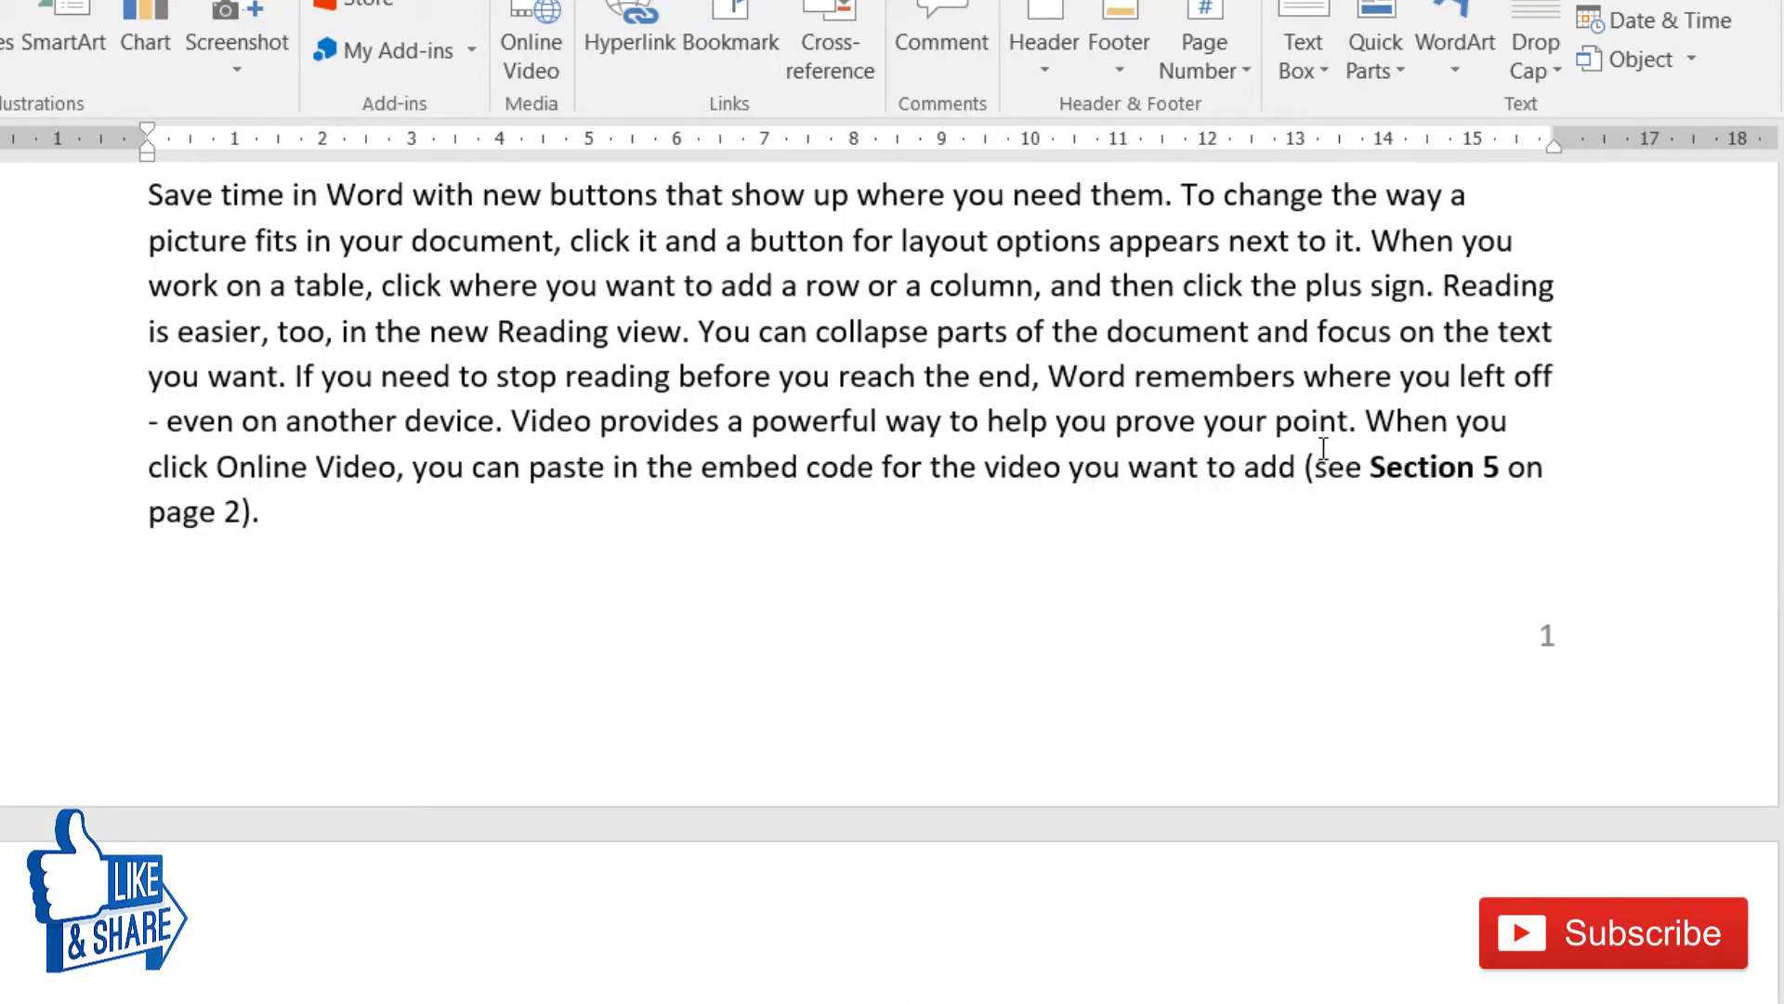
drag(148, 511, 632, 607)
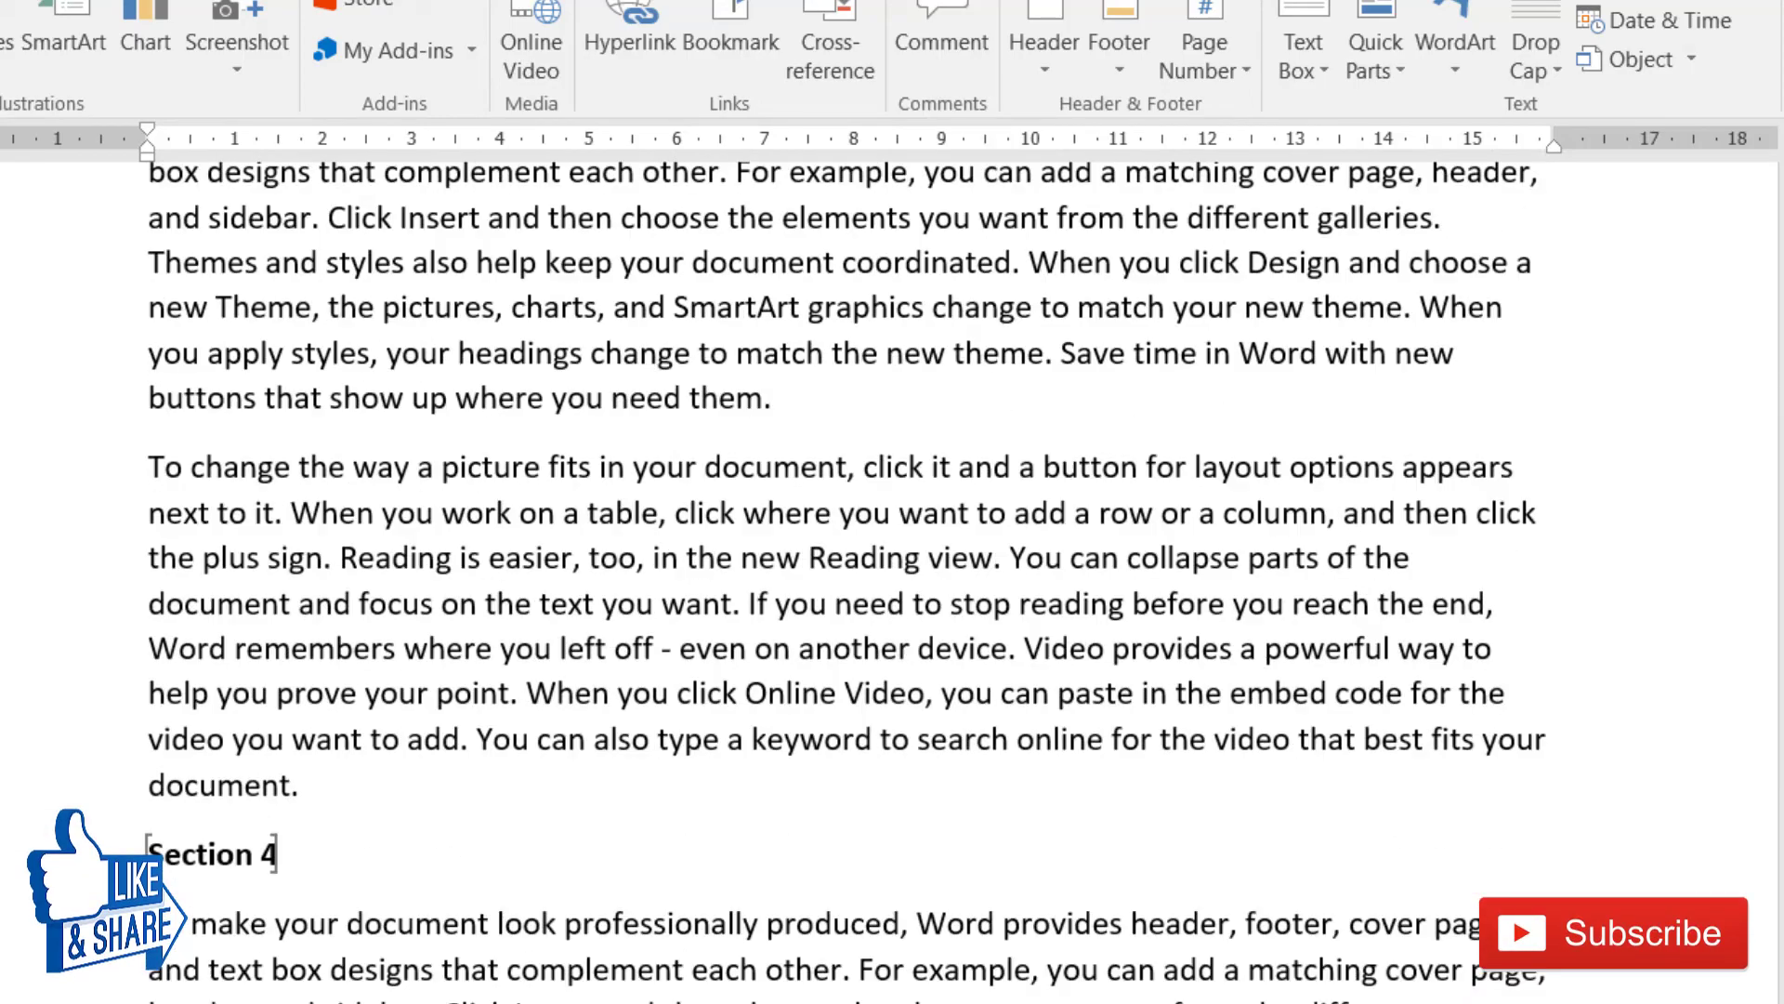
scroll(836, 576, down, 5)
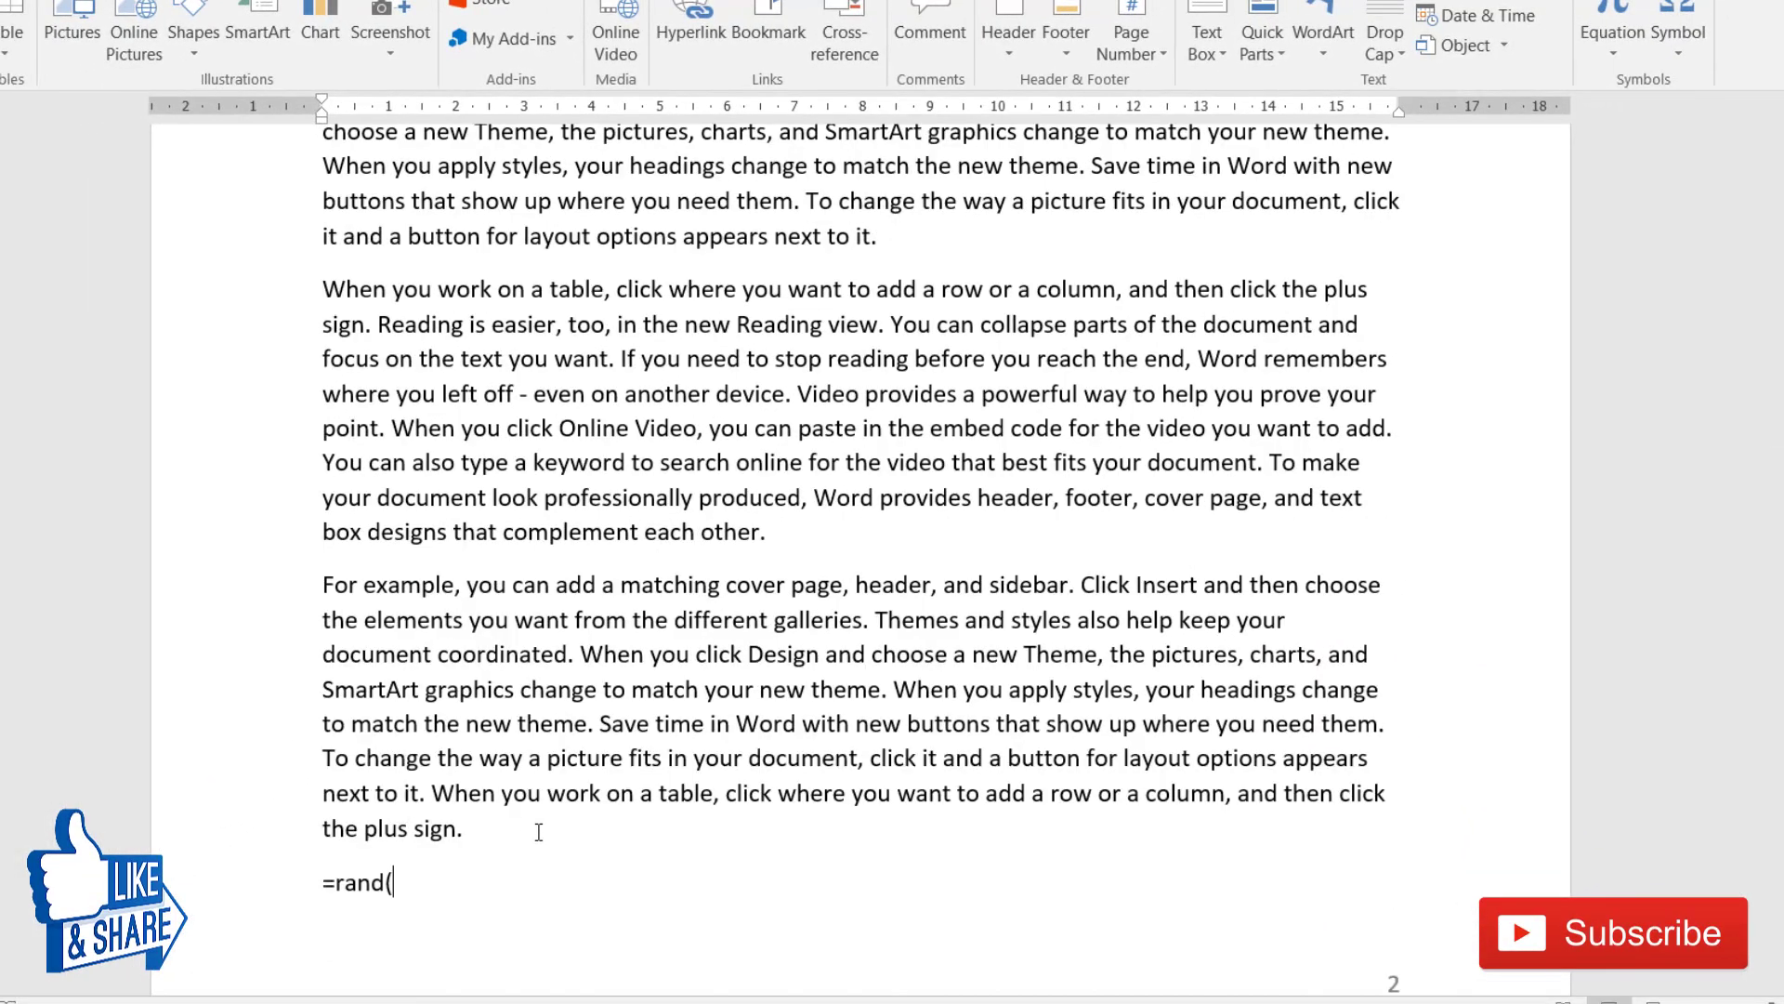
Finish the =rand(1, filler text, then use Update Field on the page number field
text(1,)
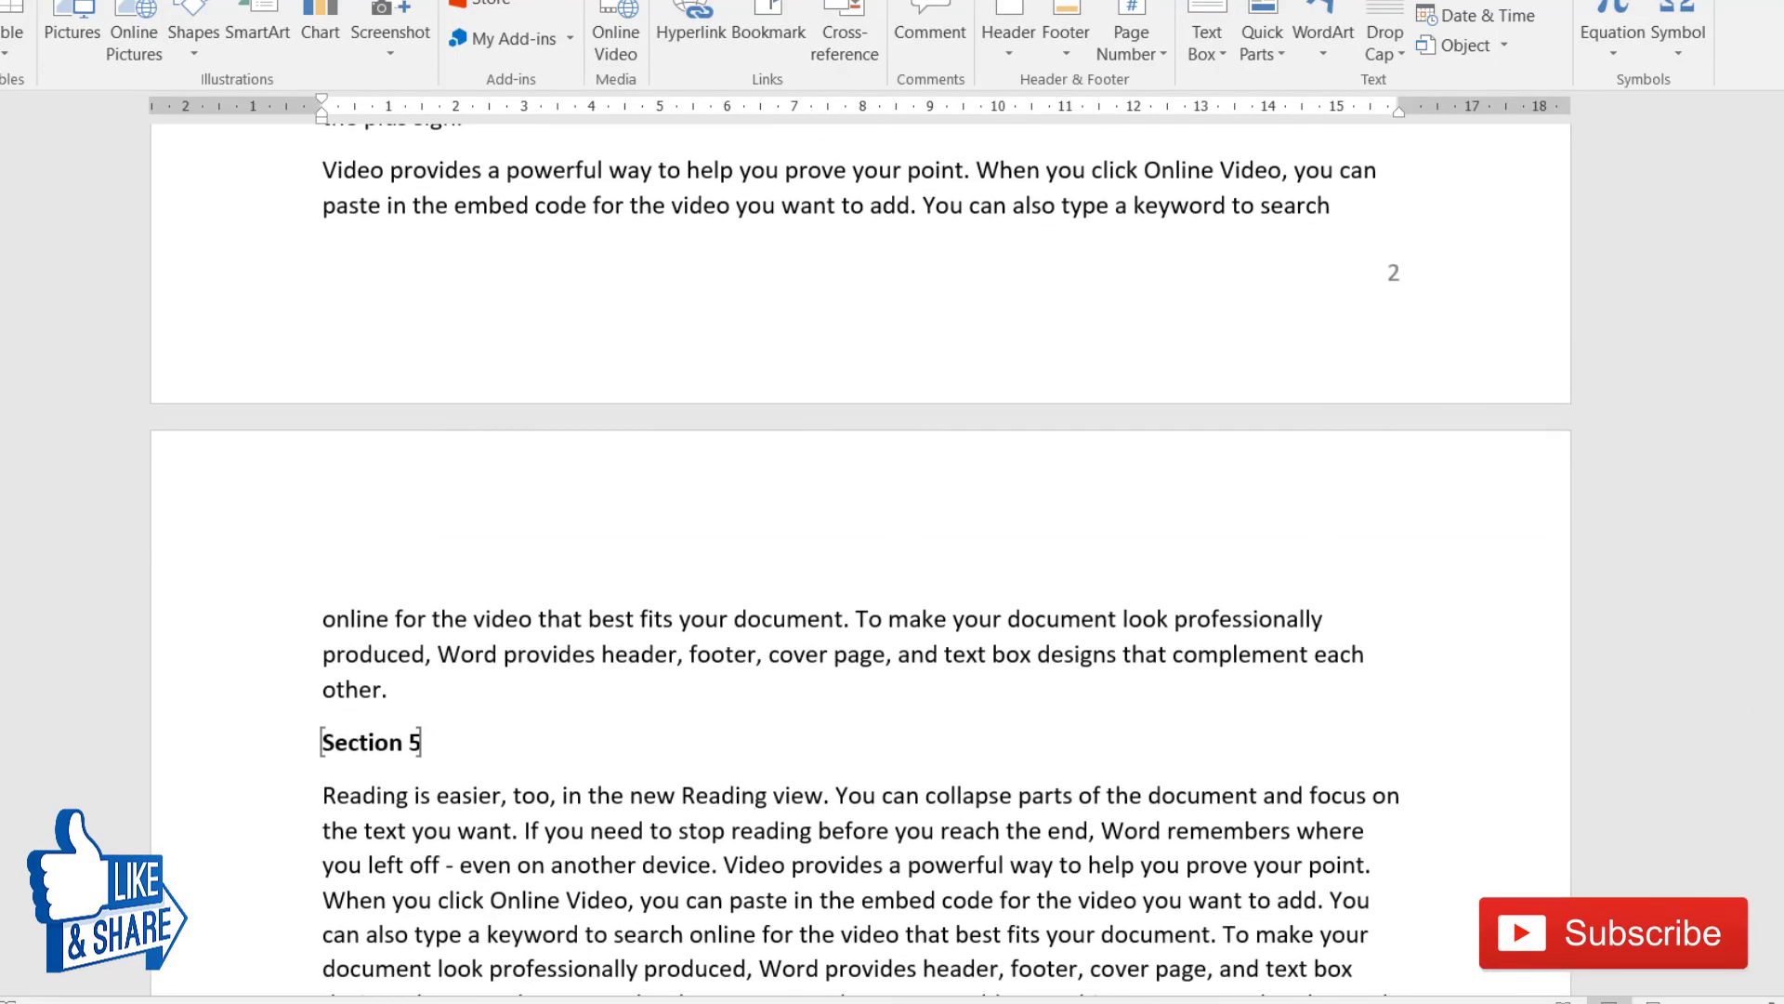
scroll(855, 558, up, 15)
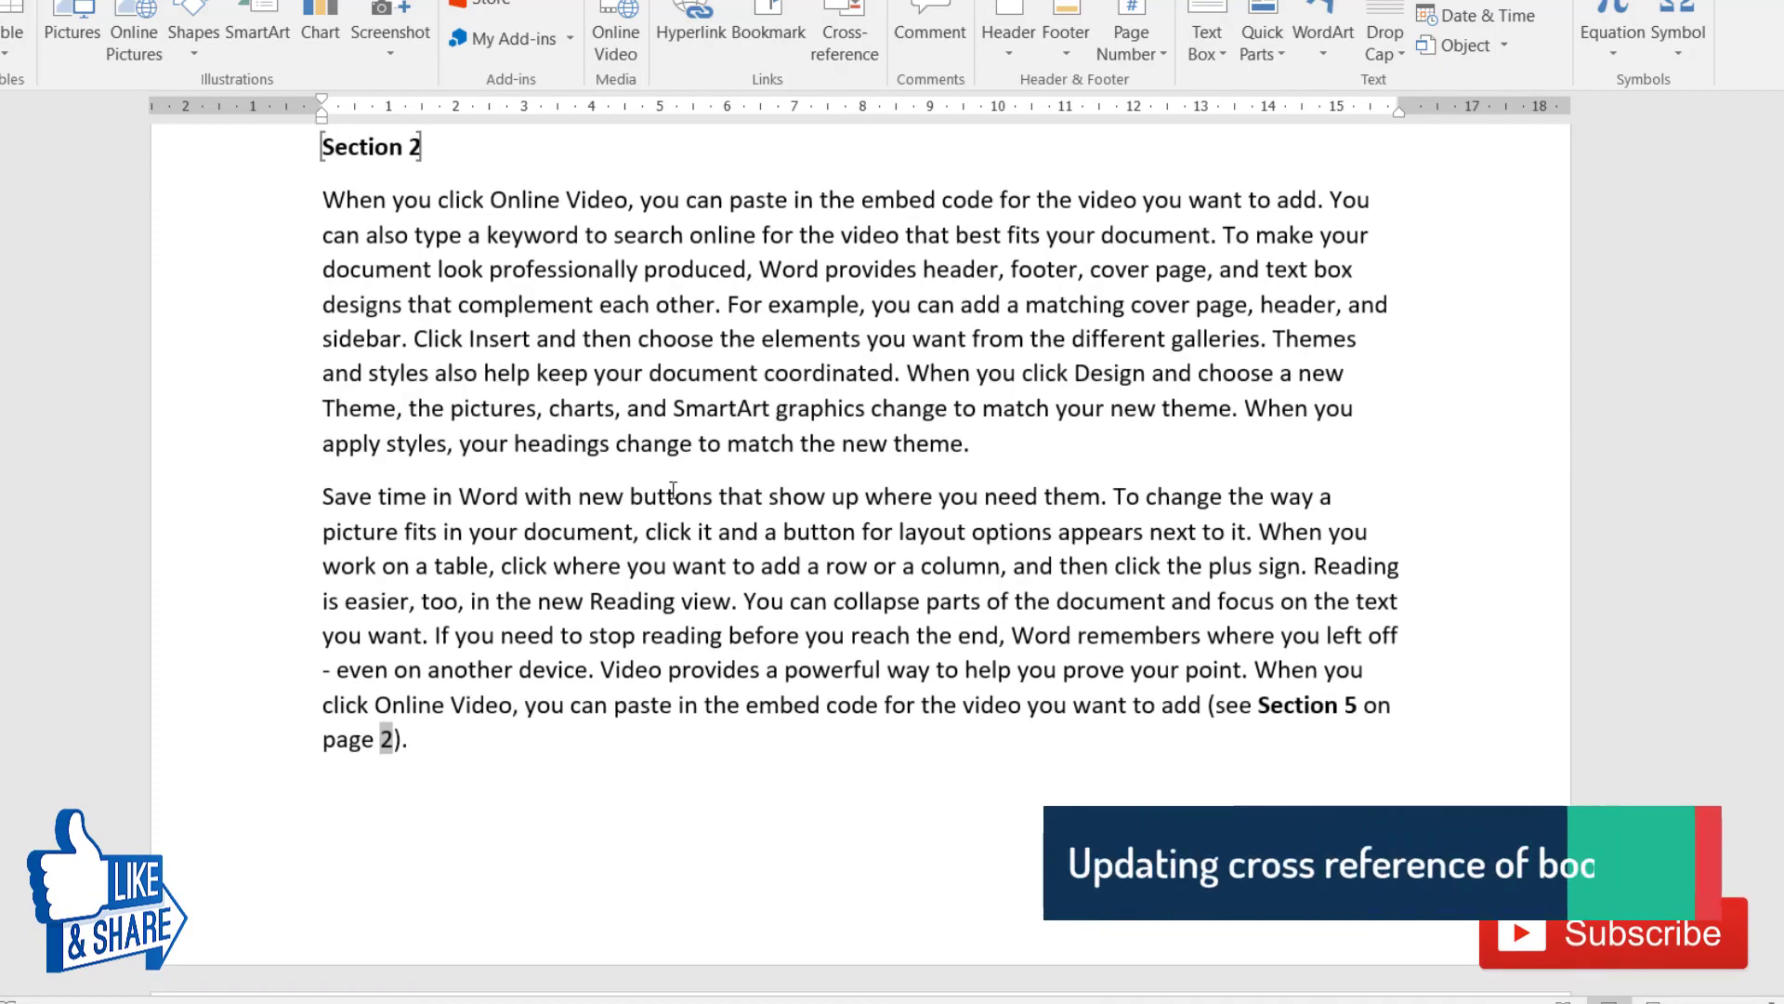
drag(323, 741, 406, 741)
right_click(390, 737)
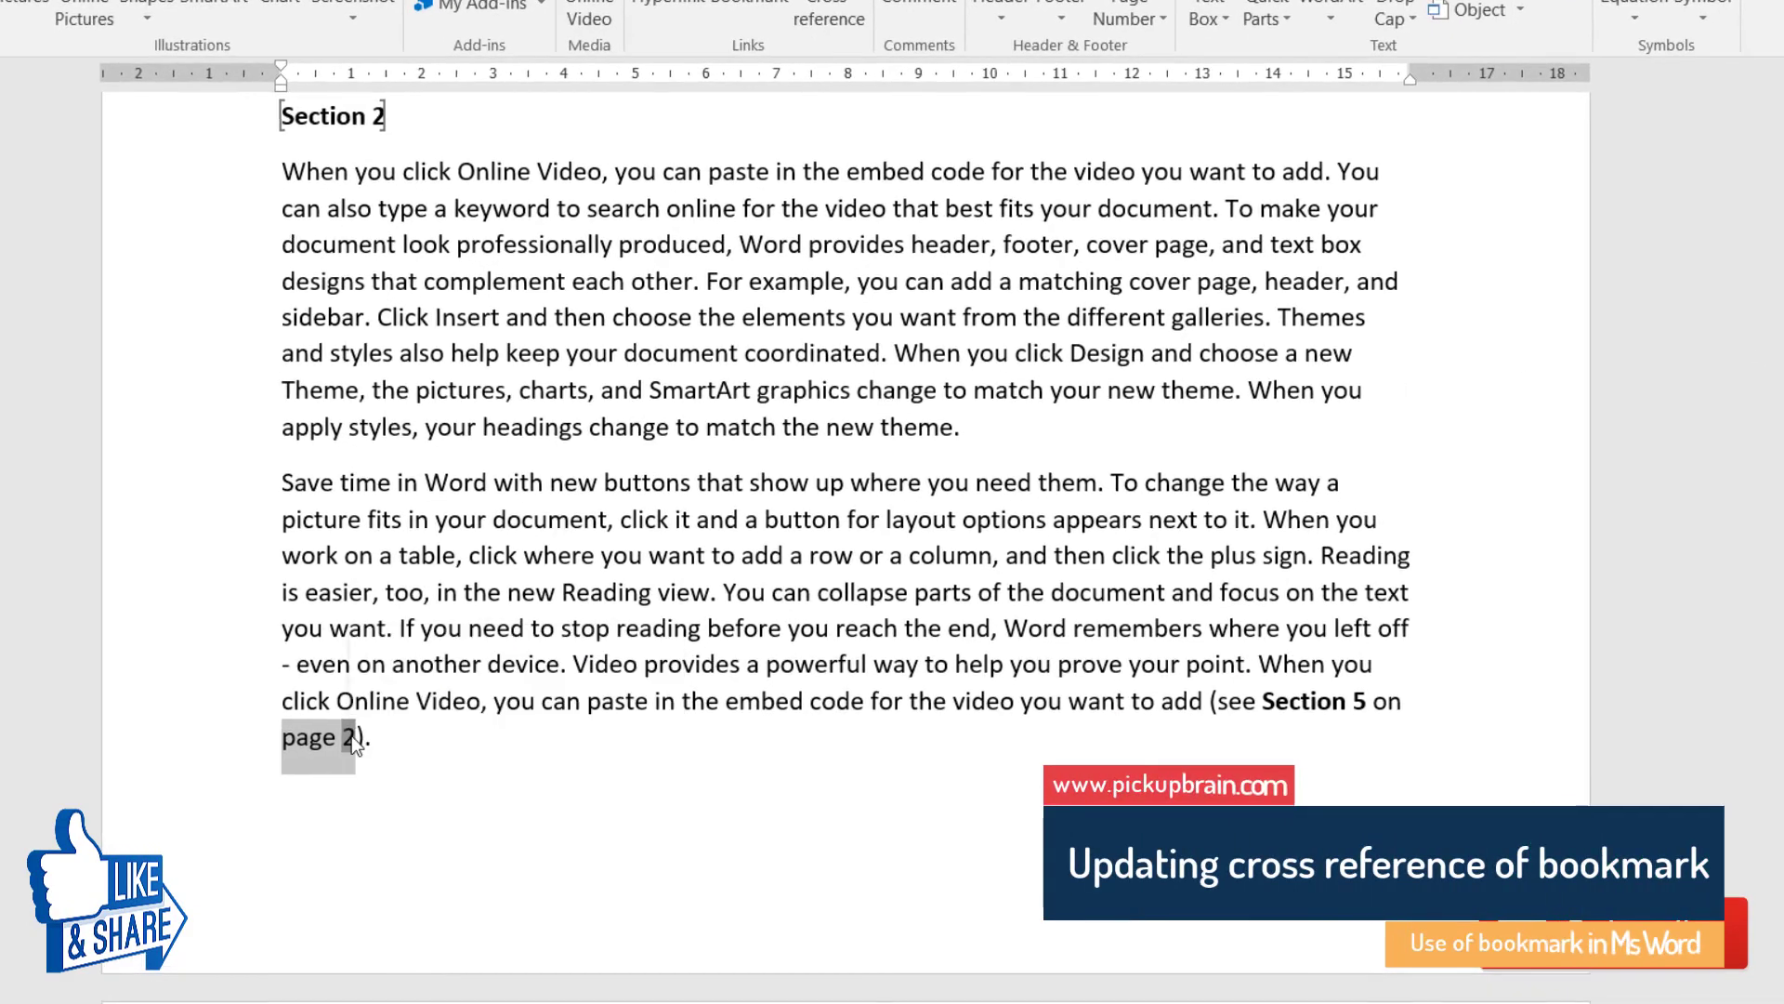
click(442, 578)
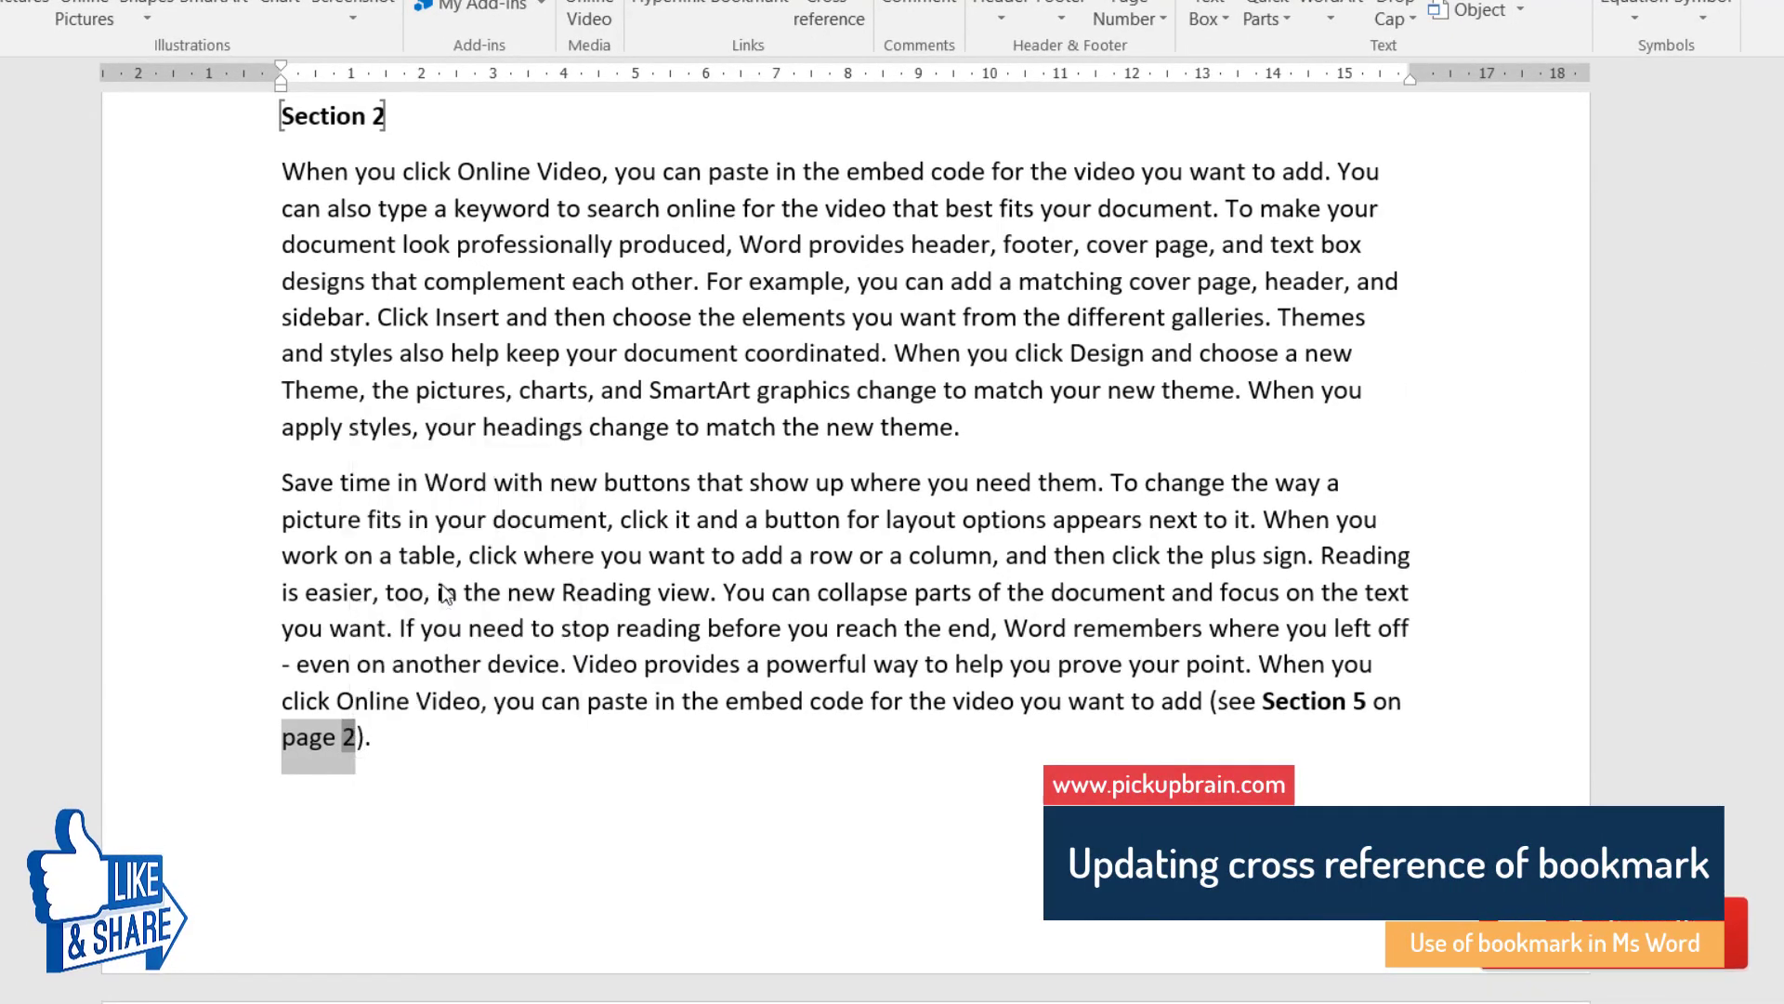